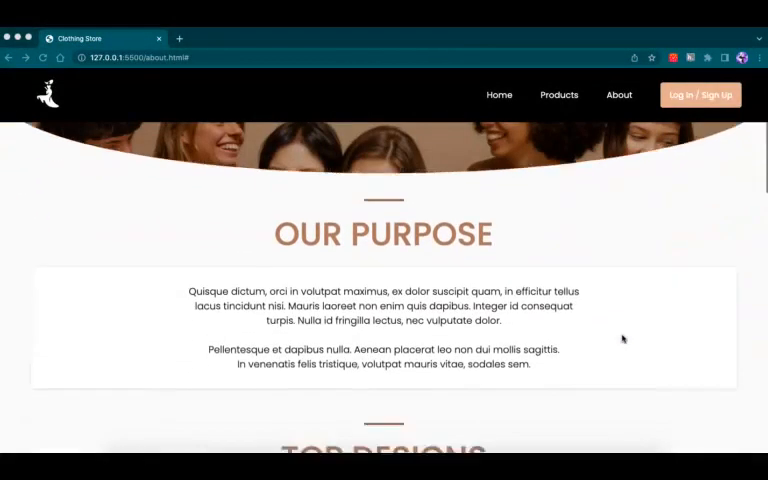
pyautogui.scroll(-1, 622, 339)
pyautogui.scroll(-3, 622, 339)
pyautogui.scroll(-2, 622, 339)
pyautogui.scroll(-1, 622, 339)
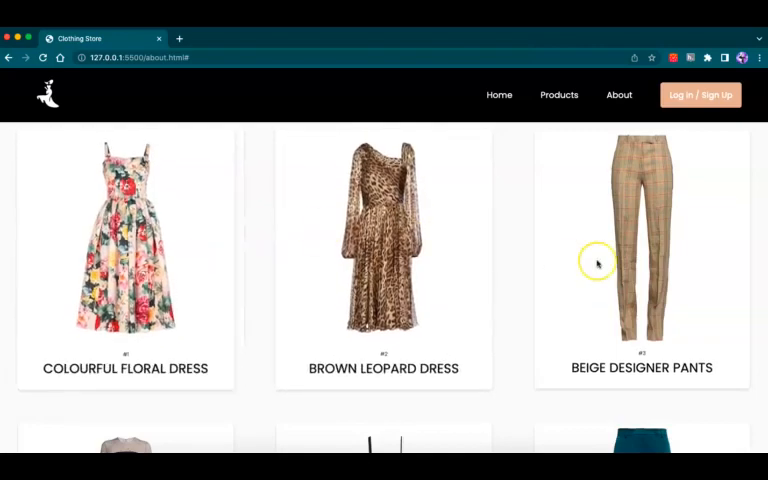
pyautogui.scroll(-3, 597, 263)
pyautogui.scroll(-4, 597, 263)
pyautogui.scroll(-1, 597, 263)
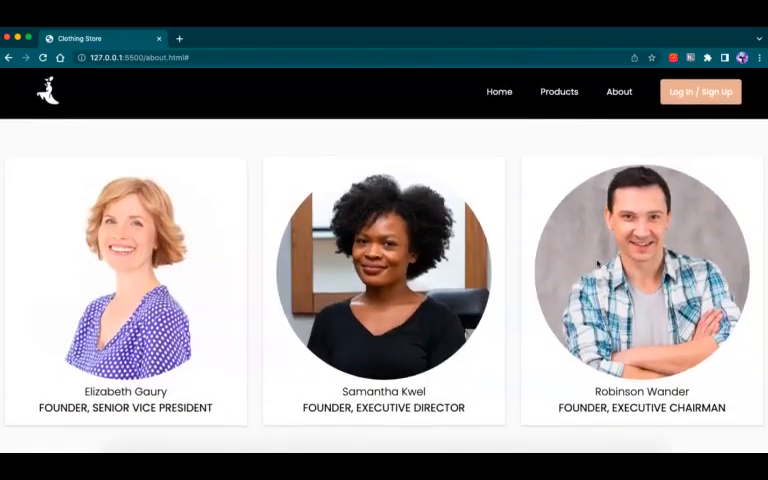
pyautogui.scroll(3, 482, 225)
pyautogui.scroll(4, 482, 225)
pyautogui.scroll(6, 482, 225)
pyautogui.scroll(4, 482, 225)
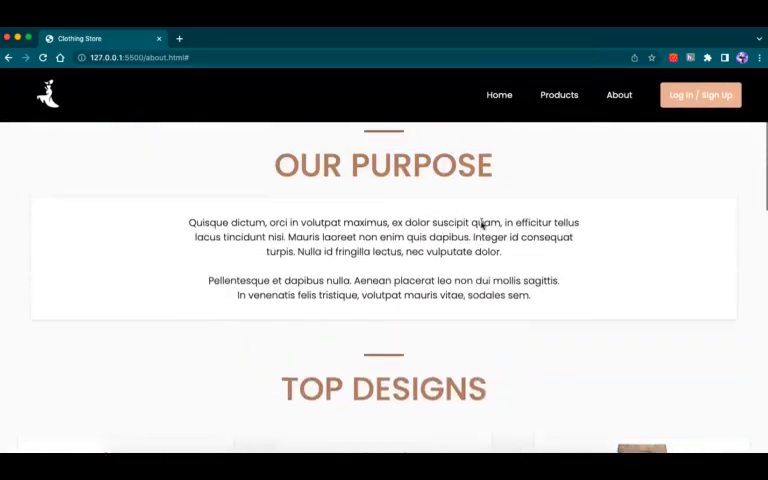
pyautogui.scroll(2, 482, 225)
pyautogui.scroll(2, 482, 225)
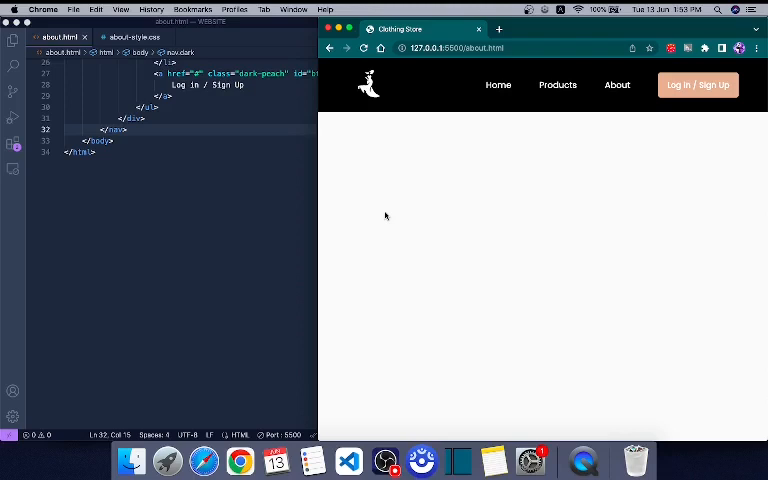
# Step: Start a new blank line directly after the closing </nav> in about.html
pyautogui.click(226, 159)
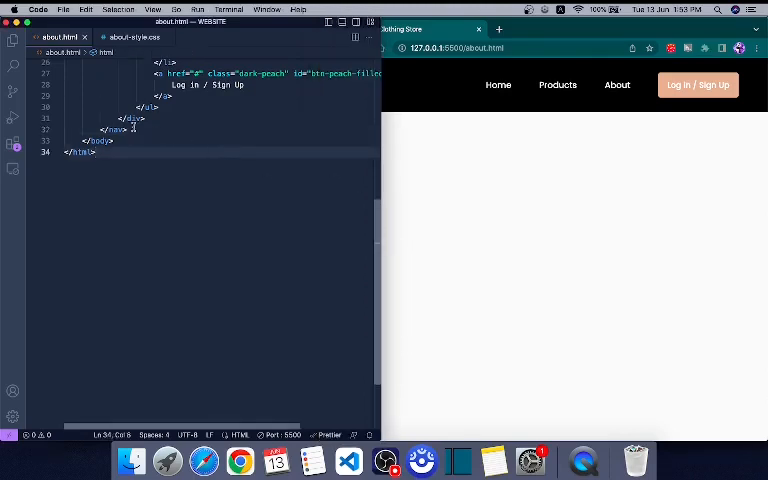
pyautogui.click(132, 129)
pyautogui.press('Return')
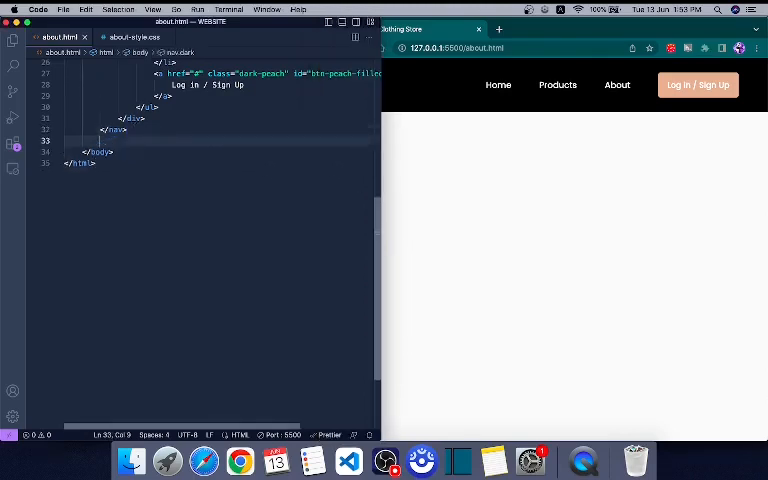
# Step: Check the Products and About links in Chrome, then return to the blank line
pyautogui.click(422, 123)
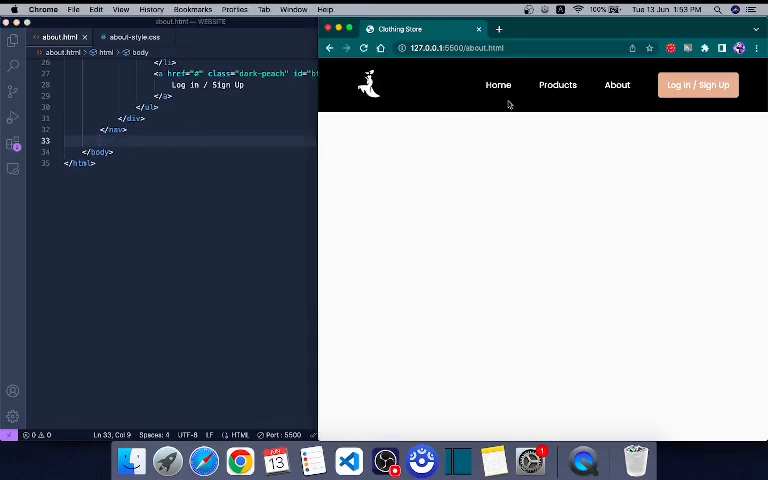
pyautogui.click(566, 86)
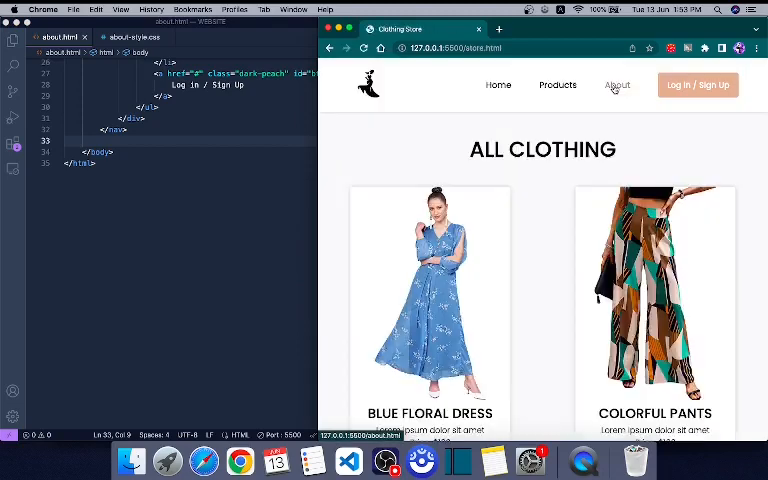
pyautogui.click(156, 166)
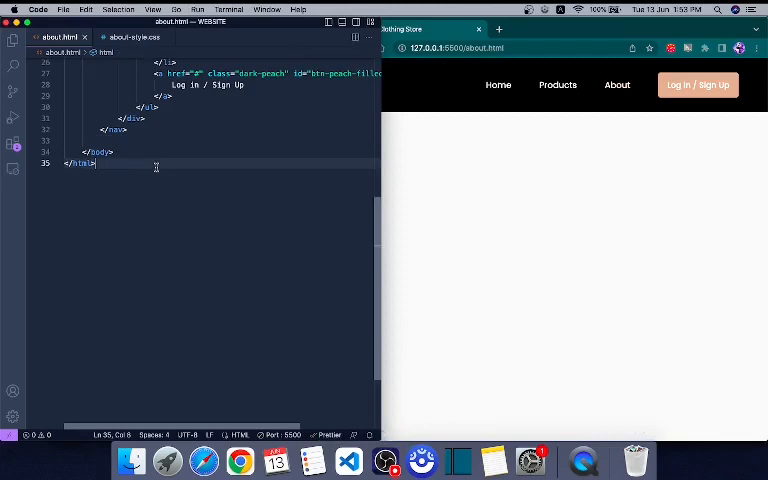
pyautogui.click(135, 142)
pyautogui.write('<di')
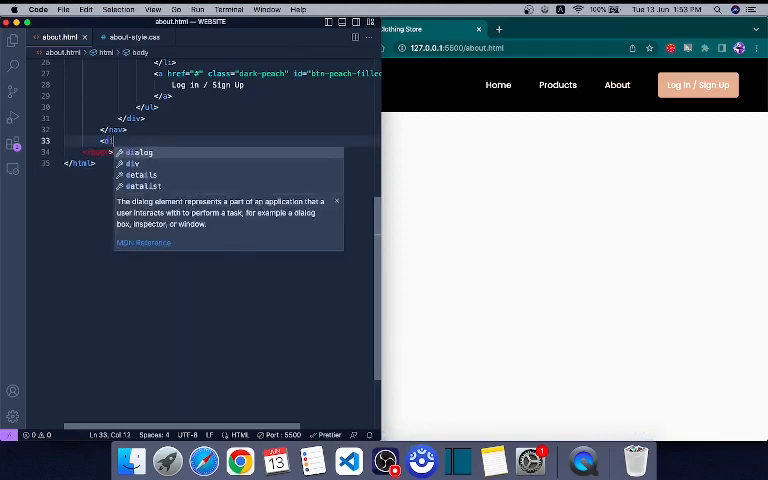
pyautogui.write('v>')
# Step: Add a wrapper div containing a div with id sect1, with an empty inner div on one line
pyautogui.press('Return')
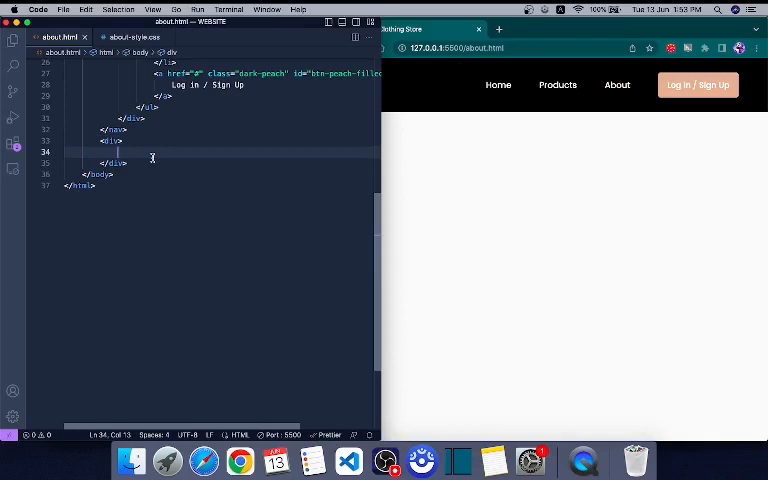
pyautogui.write('<div></div>')
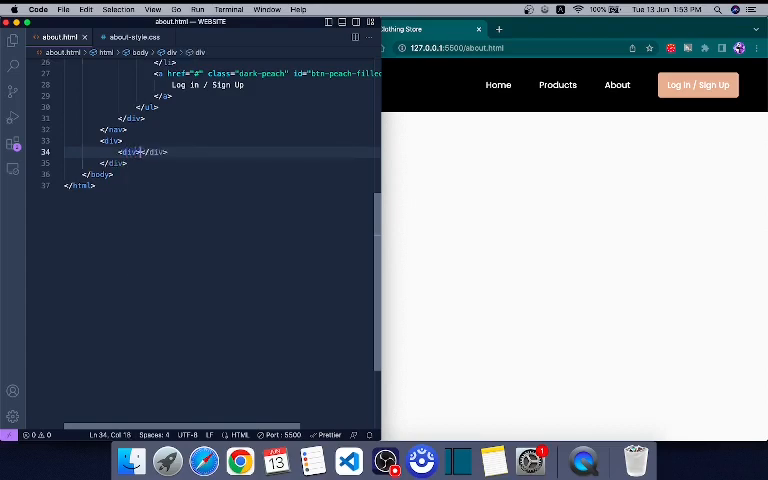
pyautogui.press('Return')
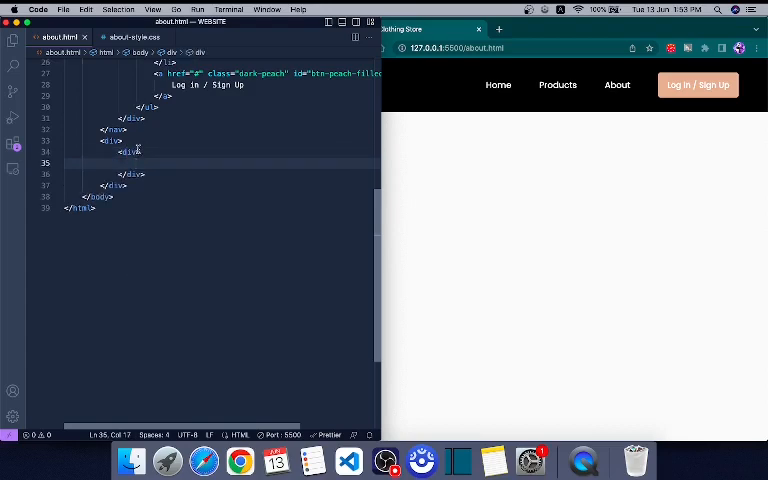
pyautogui.click(137, 151)
pyautogui.write('id')
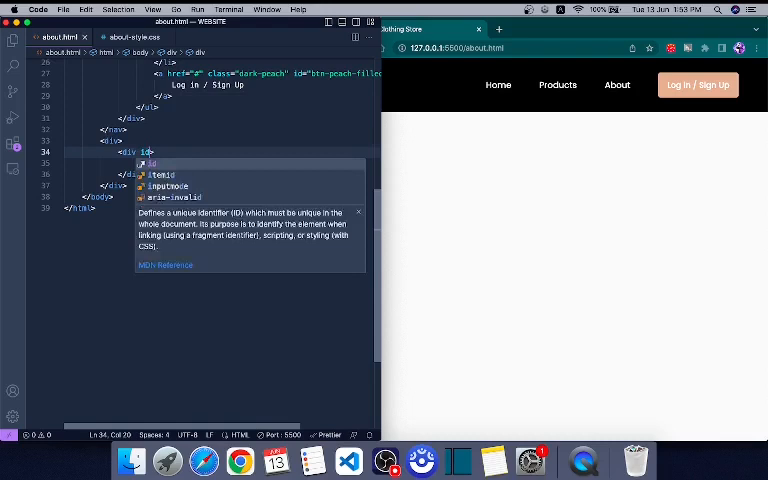
pyautogui.write('="s')
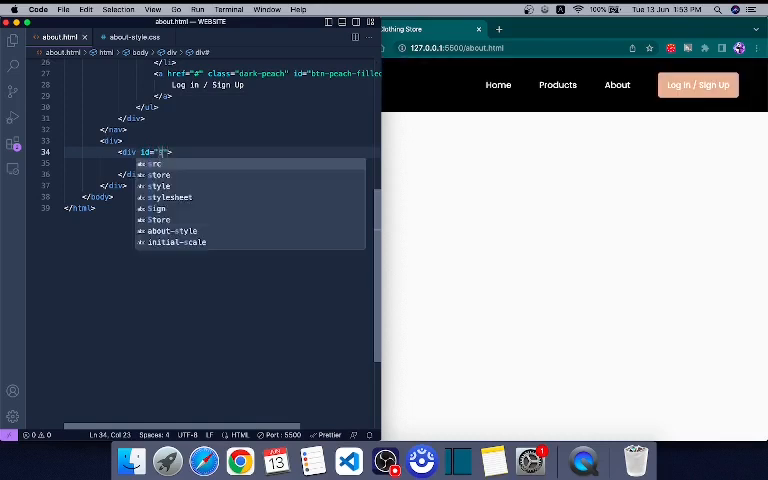
pyautogui.write('ecti')
pyautogui.click(165, 162)
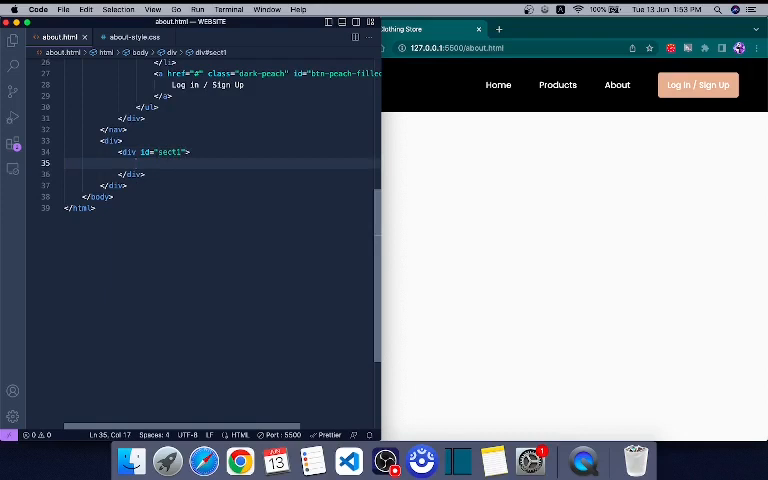
pyautogui.click(480, 209)
pyautogui.click(187, 158)
pyautogui.write('<div></div>')
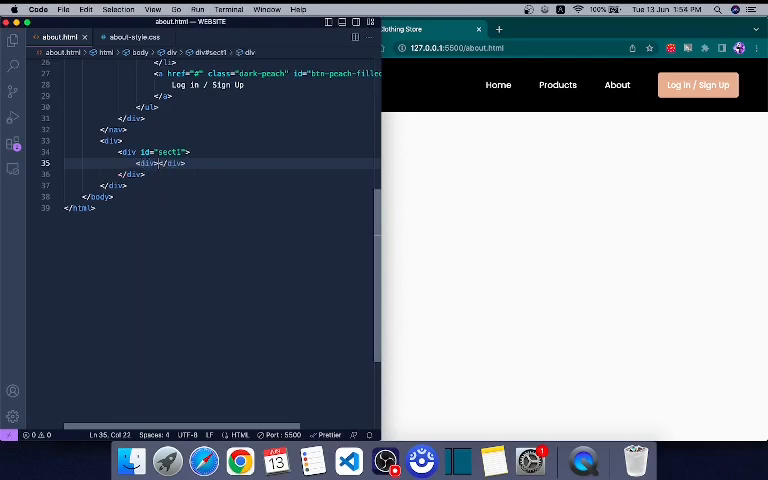
pyautogui.press('Return')
pyautogui.press('BackSpace')
pyautogui.press('BackSpace')
pyautogui.press('BackSpace')
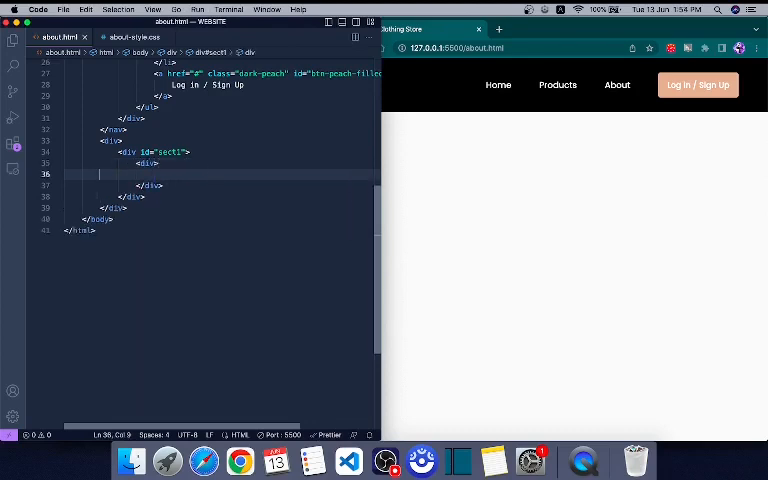
pyautogui.press('Delete')
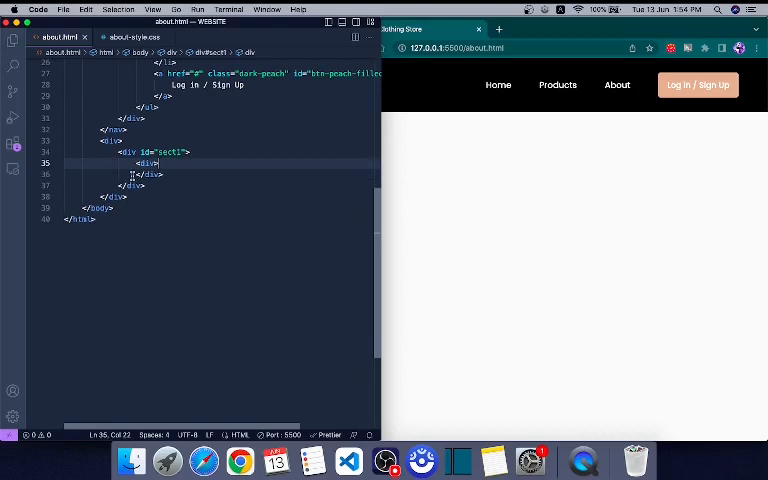
# Step: Give the innermost div the class dark-opacity, keeping its tags on a single line
pyautogui.click(131, 175)
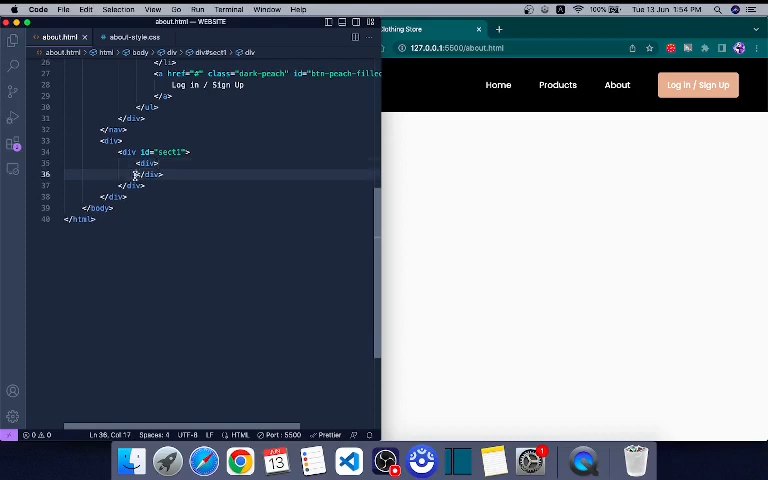
pyautogui.click(173, 164)
pyautogui.press('Delete')
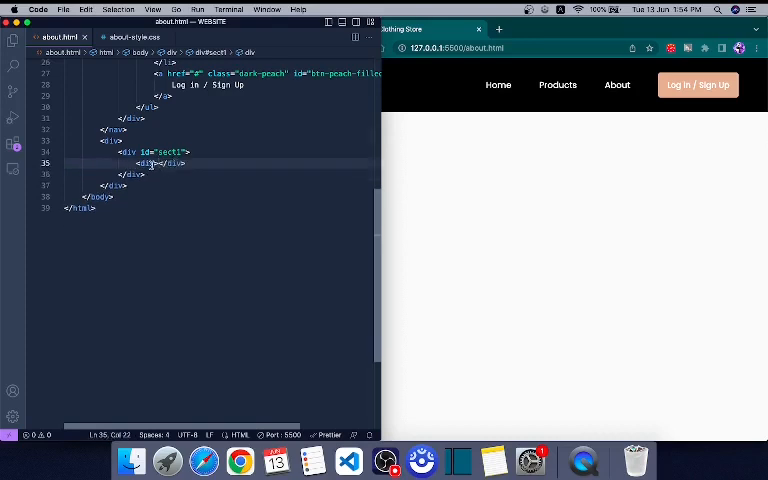
pyautogui.doubleClick(148, 163)
pyautogui.press('Right')
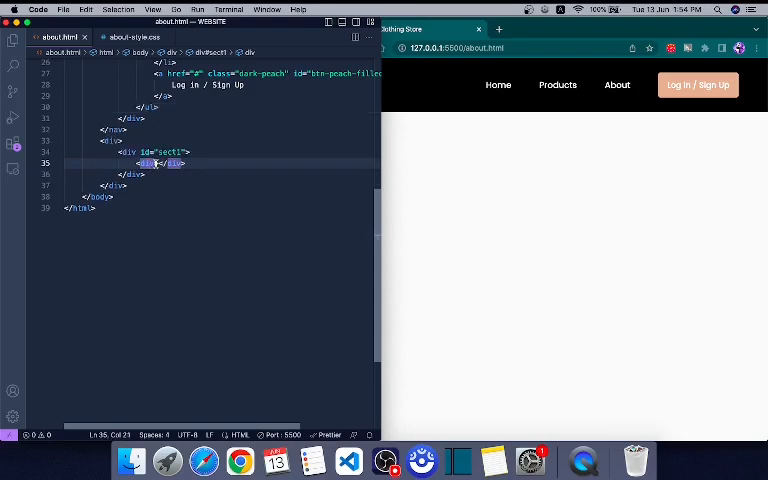
pyautogui.write('class')
pyautogui.press('Return')
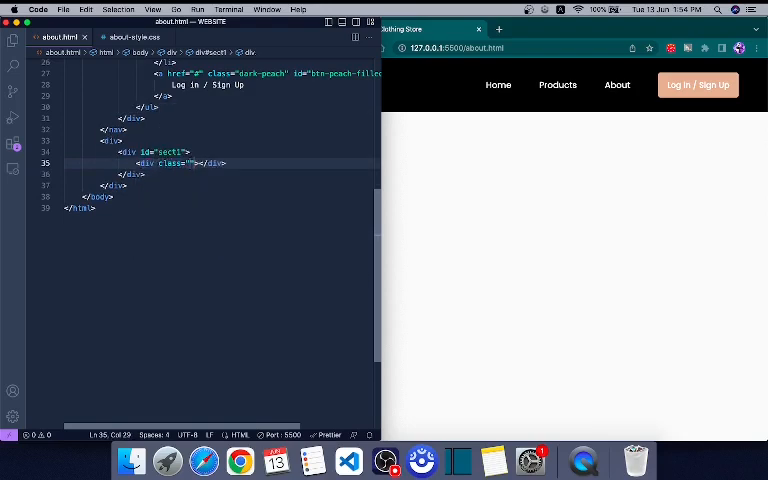
pyautogui.click(463, 187)
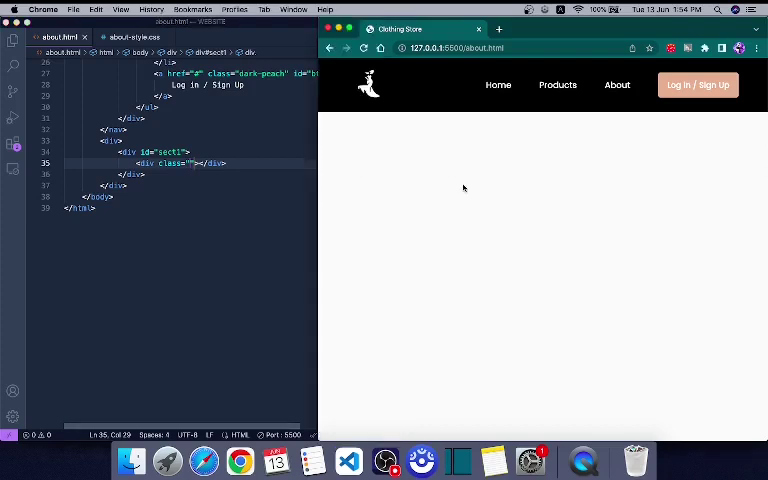
pyautogui.click(196, 163)
pyautogui.write('dark')
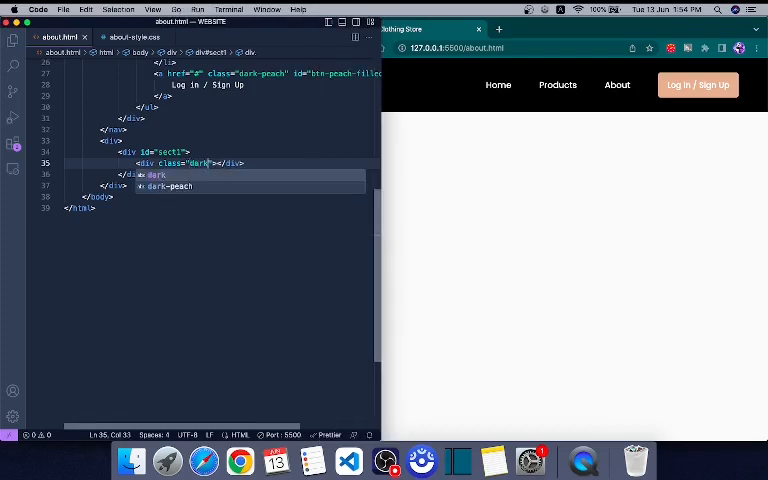
pyautogui.write('-opacity')
# Step: Reload the About page in Chrome to preview the new sections, then return to the editor
pyautogui.click(478, 225)
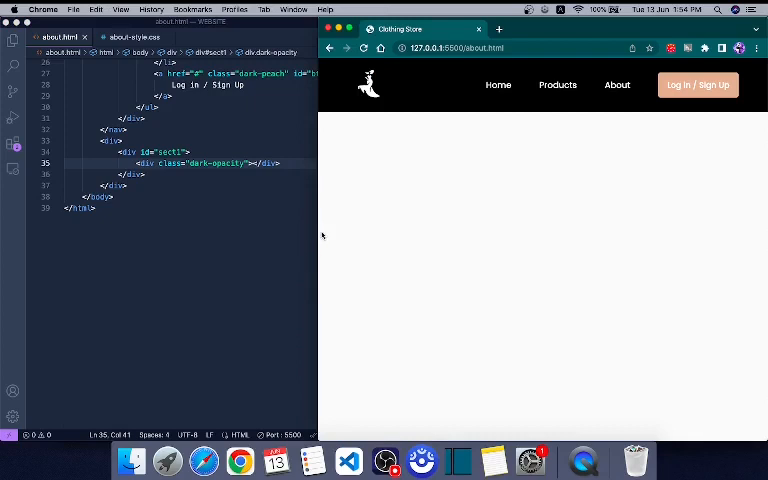
pyautogui.click(290, 165)
pyautogui.click(453, 240)
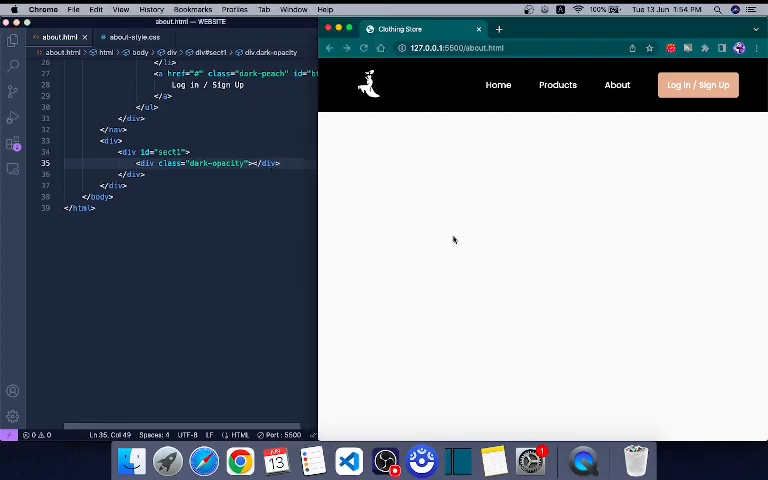
pyautogui.click(249, 149)
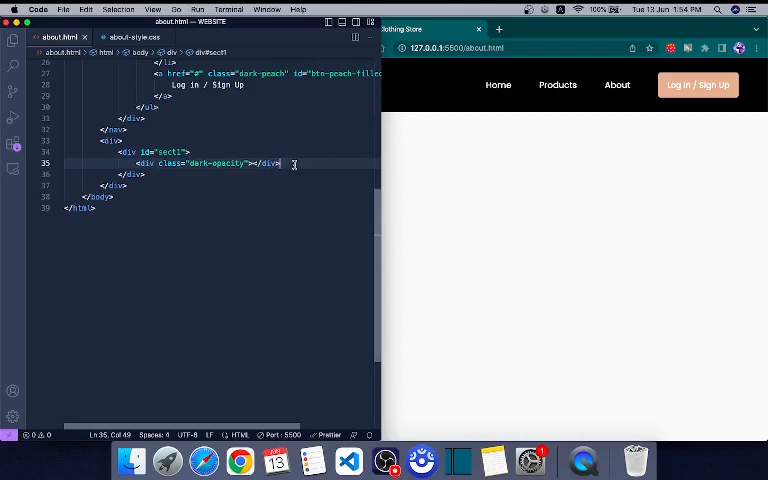
# Step: Start a #sect1 rule in about-style.css with background-image url('images/about-body.jpeg')
pyautogui.click(104, 37)
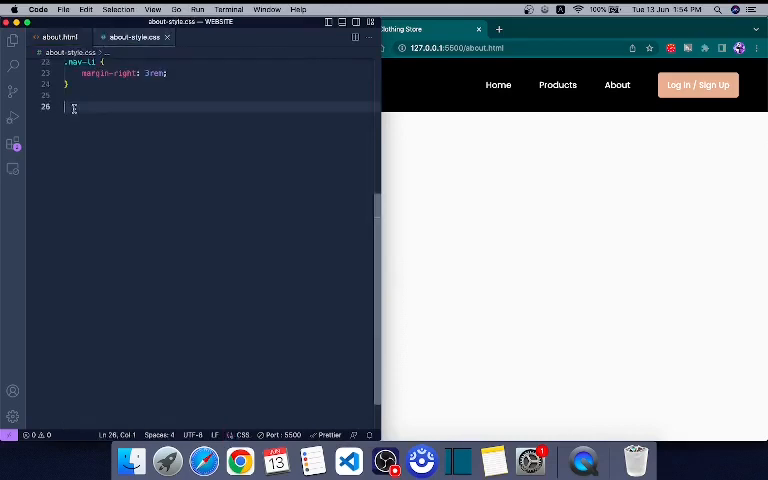
pyautogui.write('#')
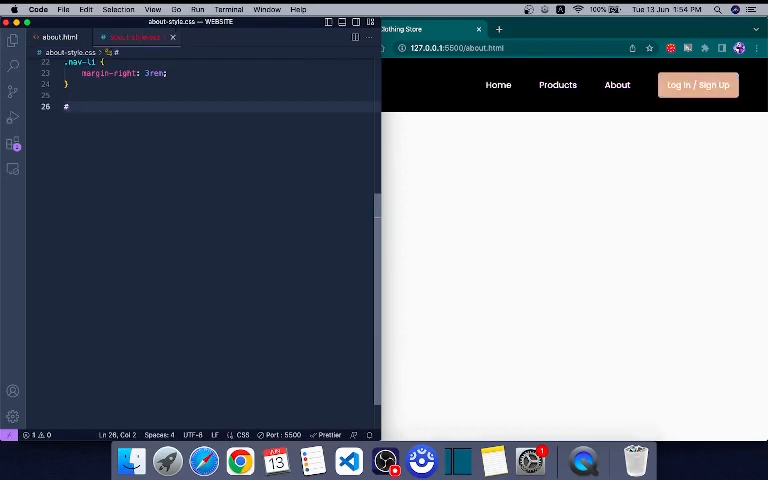
pyautogui.write('sect1')
pyautogui.write(' {')
pyautogui.press('Return')
pyautogui.write('background-i')
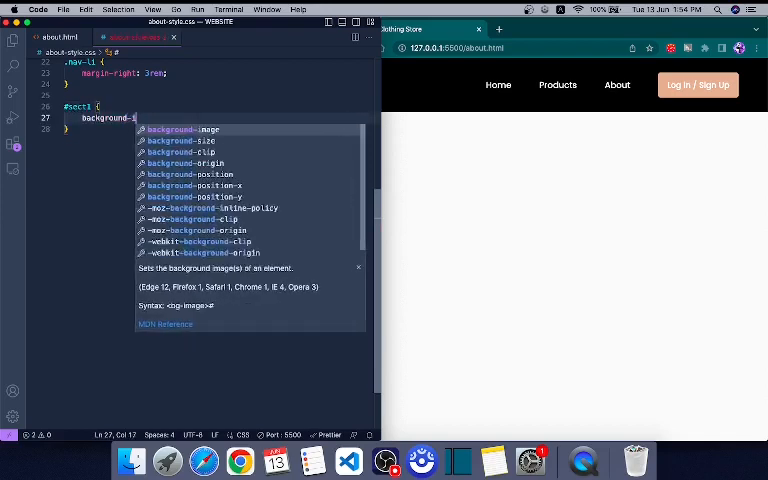
pyautogui.write('mage: url(')
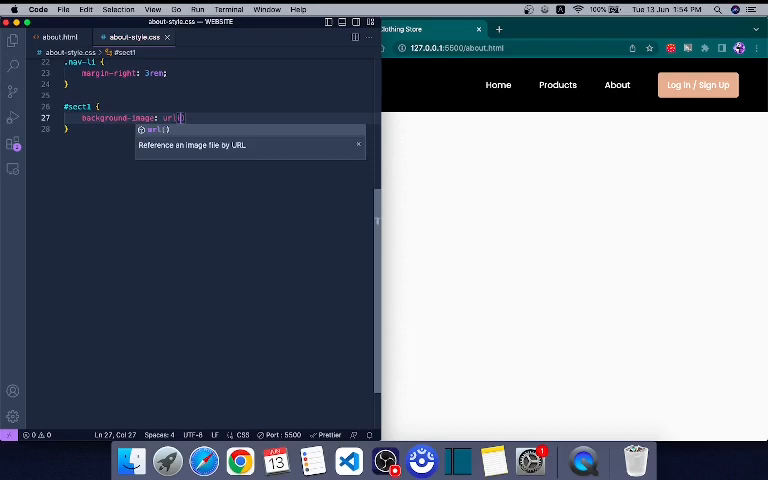
pyautogui.write("'image")
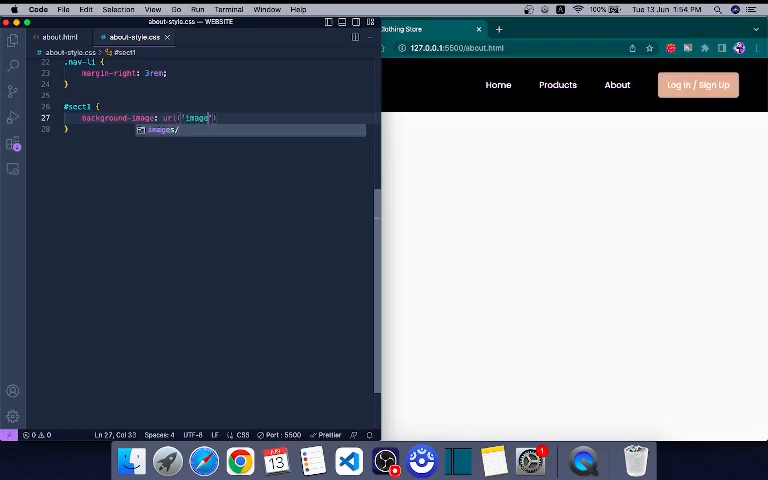
pyautogui.write('s/')
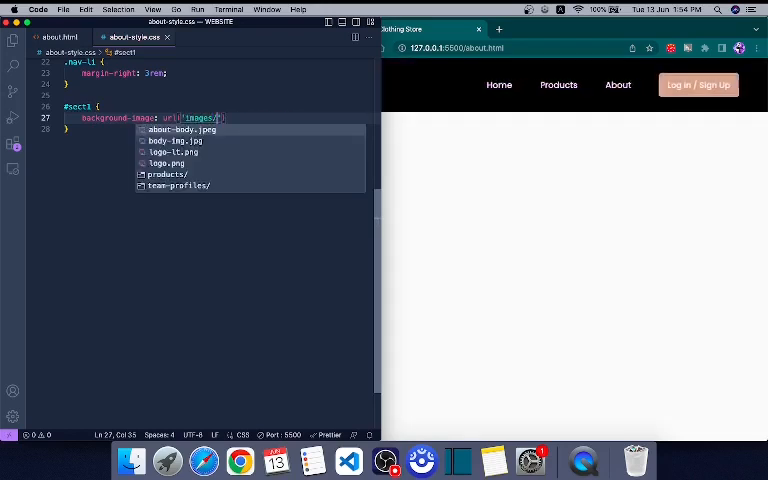
pyautogui.press('Return')
pyautogui.click(327, 125)
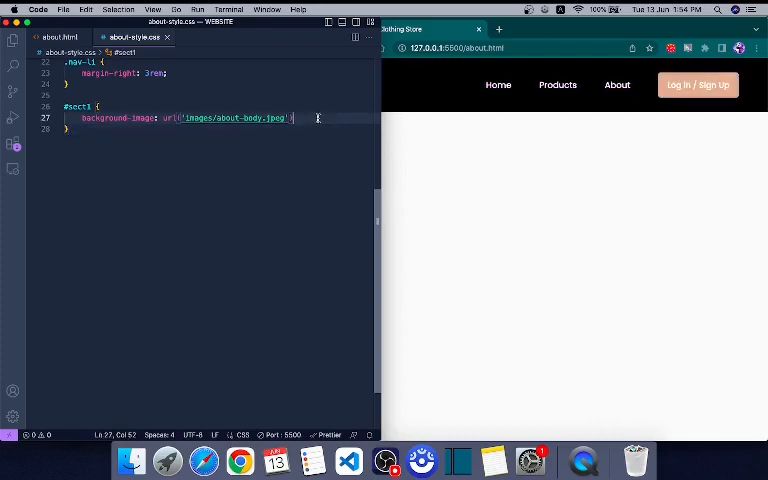
pyautogui.write(';')
# Step: Add background-size cover, background-repeat no-repeat and width 100%, saving the stylesheet
pyautogui.press('Return')
pyautogui.write('ba')
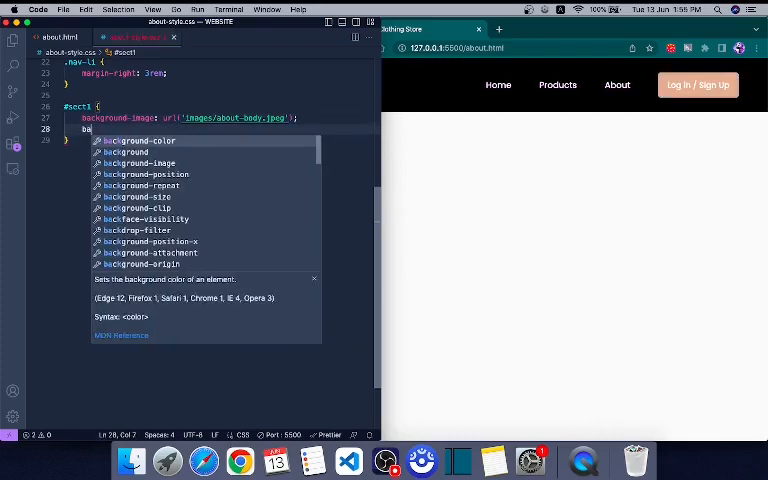
pyautogui.write('ckground-siz')
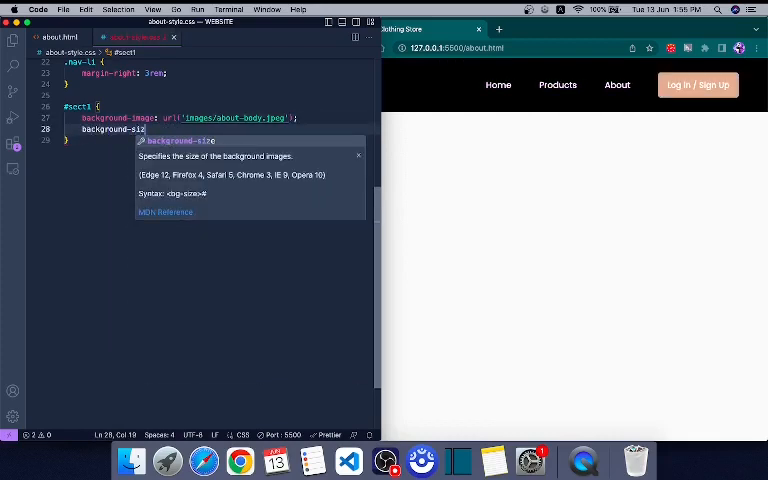
pyautogui.write('e: cover;')
pyautogui.press('Return')
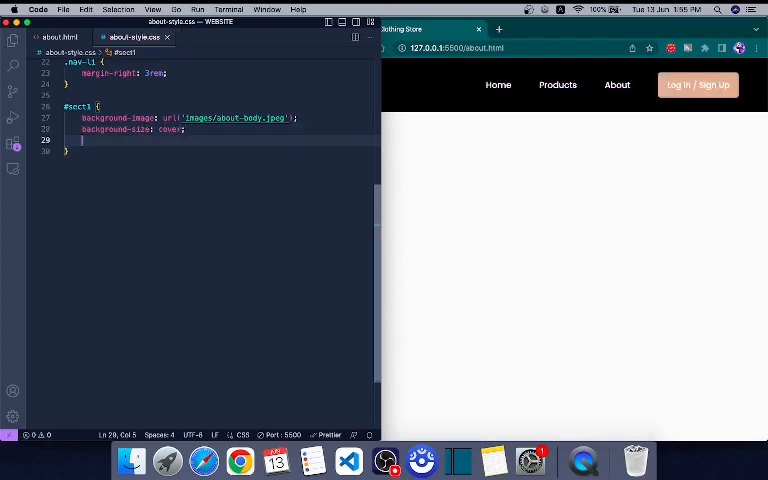
pyautogui.write('background-rep')
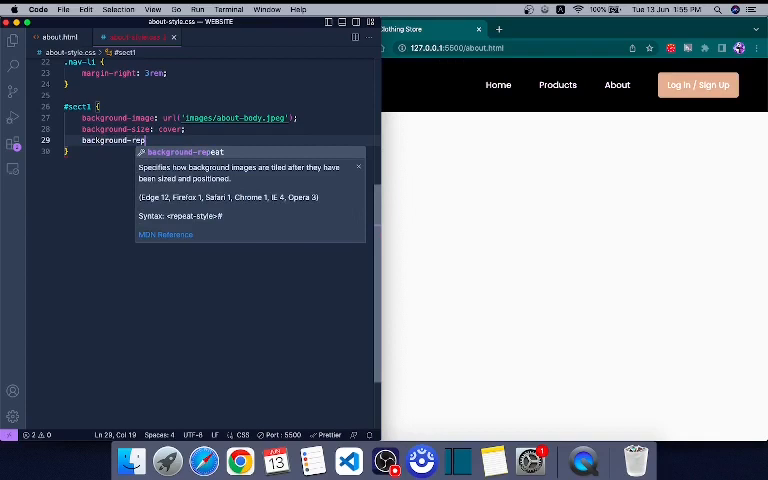
pyautogui.write('ea')
pyautogui.press('Return')
pyautogui.press('BackSpace')
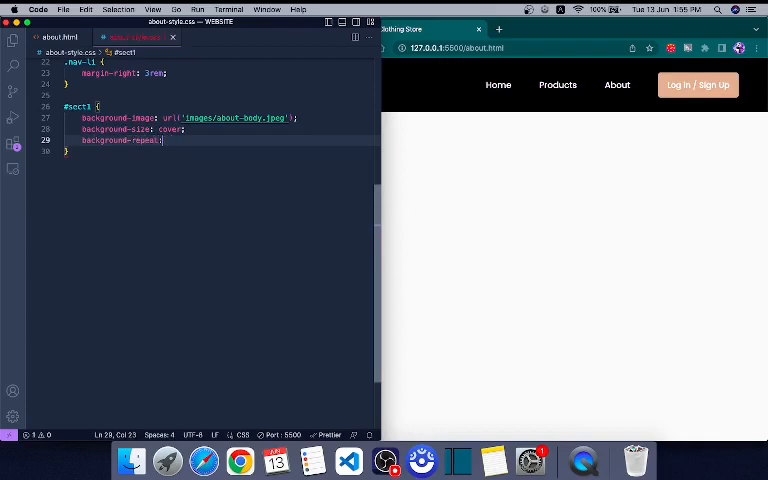
pyautogui.write('no-re')
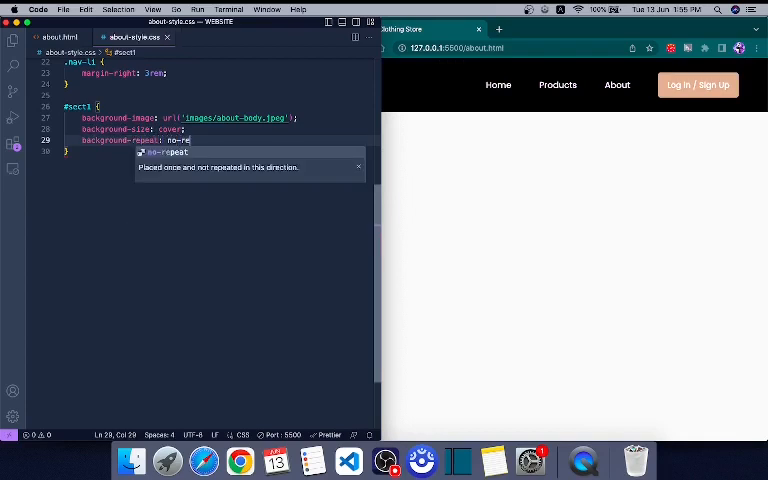
pyautogui.write('peat;')
pyautogui.press('super+s')
pyautogui.press('Return')
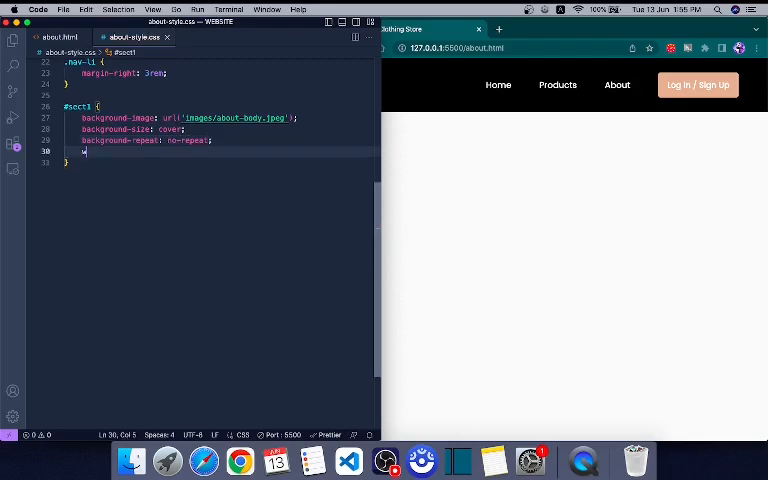
pyautogui.write('idth: 100%')
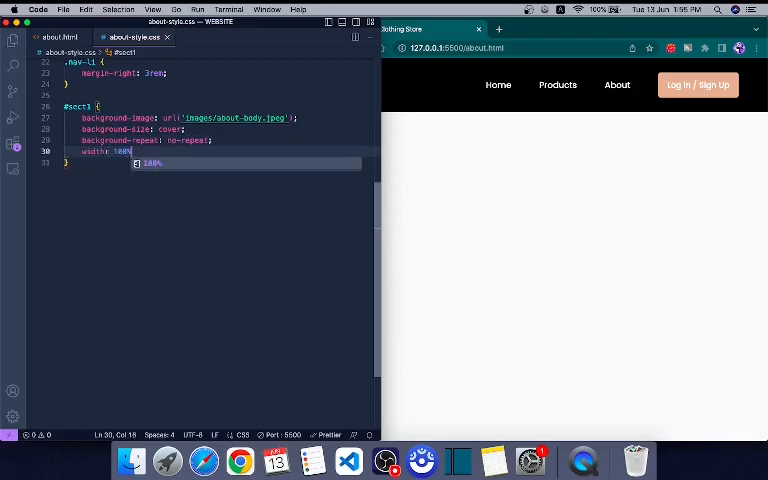
pyautogui.write(';')
pyautogui.press('Return')
# Step: Set height 40vh and reload Chrome to view the photo banner at full and half width
pyautogui.click(722, 221)
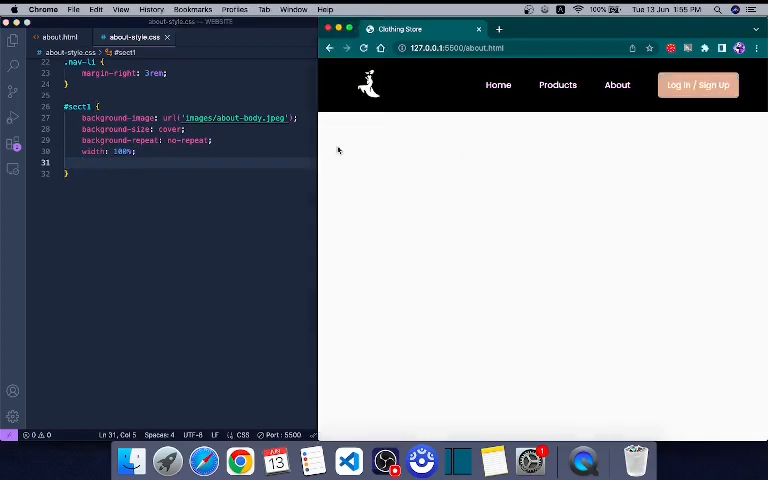
pyautogui.click(259, 164)
pyautogui.write('h')
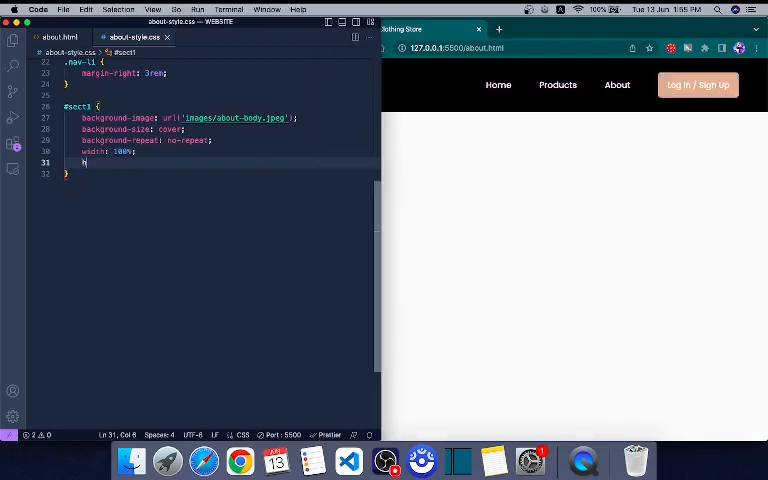
pyautogui.write('eight:')
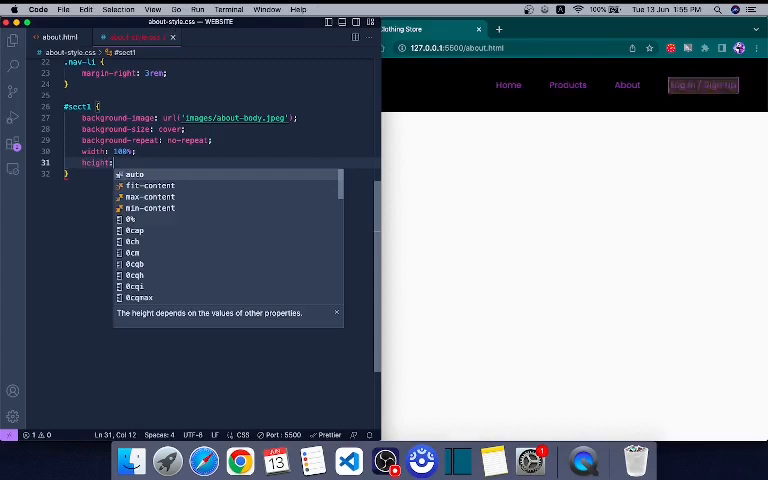
pyautogui.write(' 40')
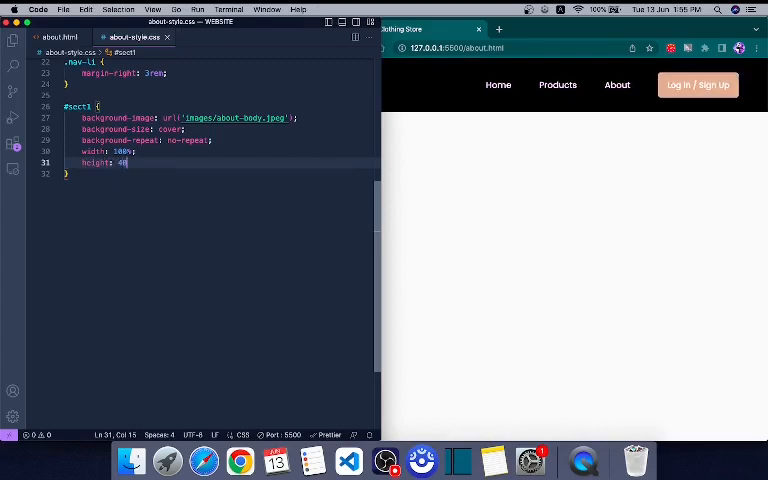
pyautogui.write('vh;')
pyautogui.click(699, 261)
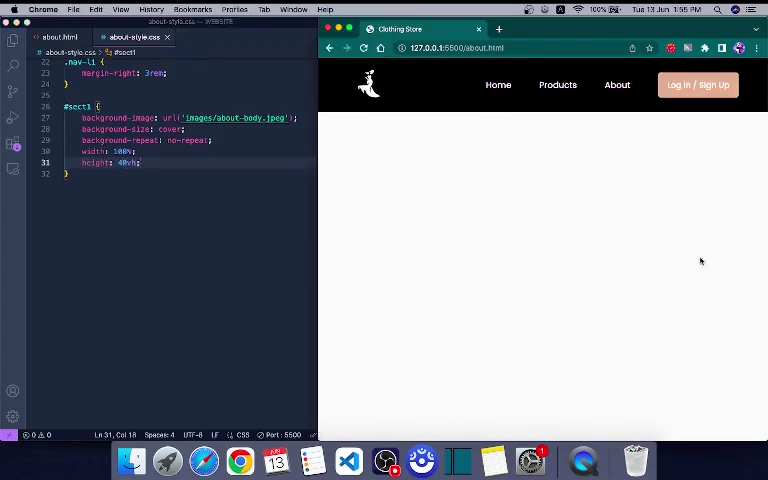
pyautogui.click(363, 49)
pyautogui.doubleClick(583, 26)
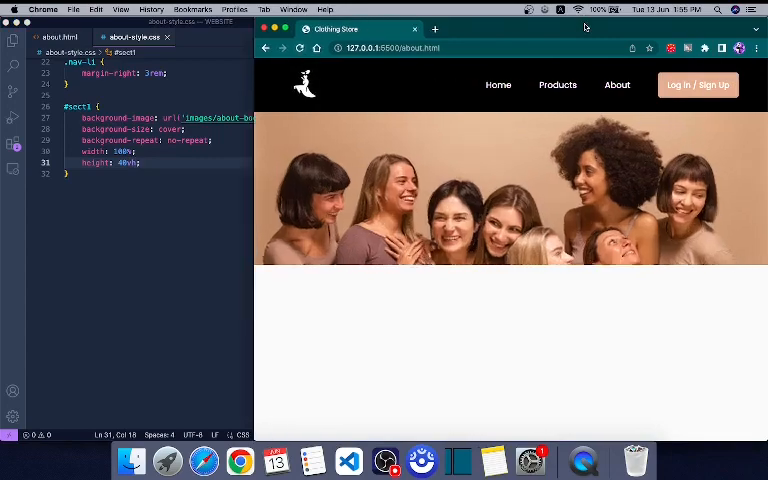
pyautogui.doubleClick(497, 32)
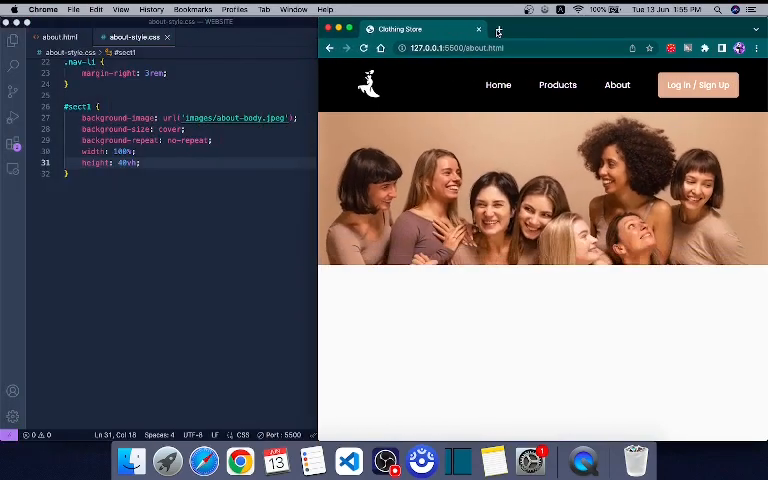
pyautogui.doubleClick(597, 36)
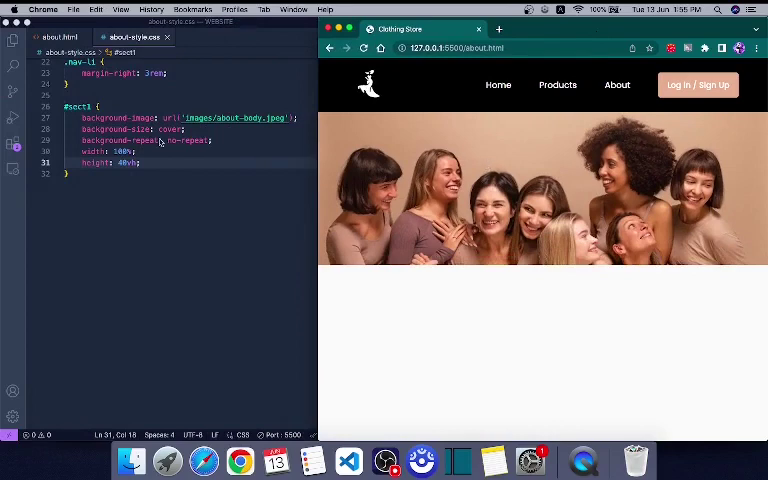
pyautogui.doubleClick(163, 141)
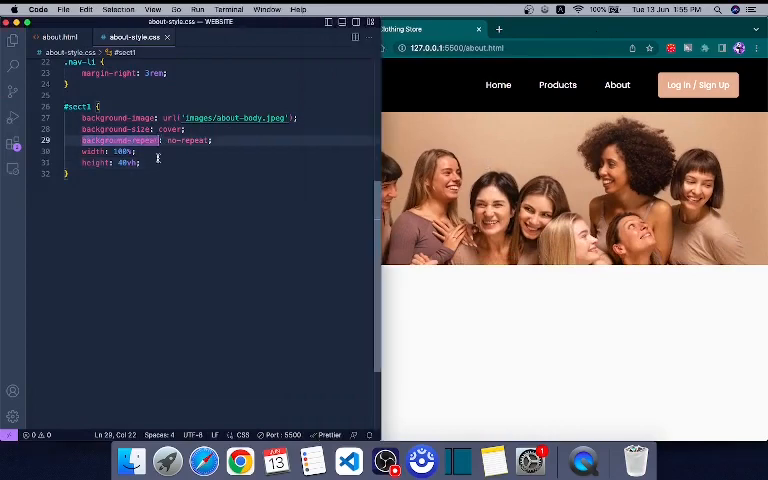
pyautogui.click(158, 160)
# Step: Add a .dark-opacity rule with background-color rgba(0,0,0,0.2) and height 100%, save and preview
pyautogui.click(78, 174)
pyautogui.press('Return')
pyautogui.press('Return')
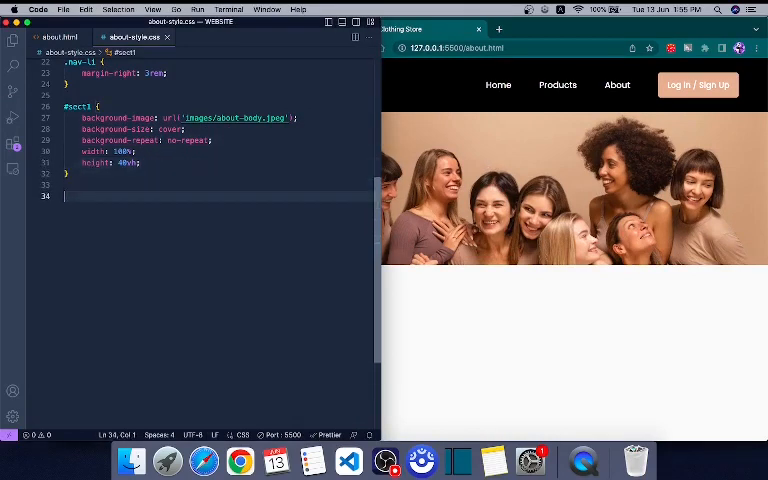
pyautogui.write('.dark')
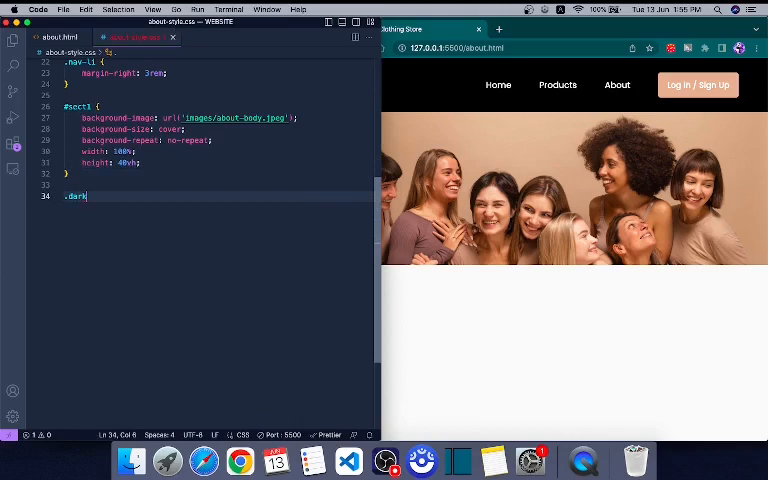
pyautogui.write('-opaci')
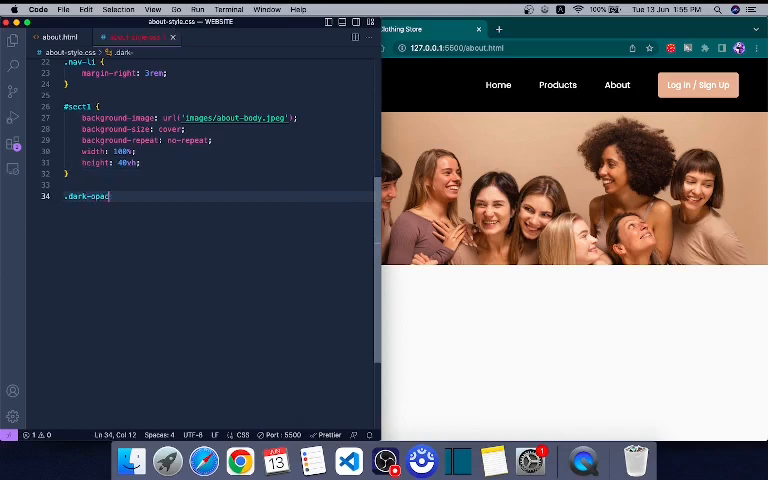
pyautogui.write('ty {')
pyautogui.press('Return')
pyautogui.write('b')
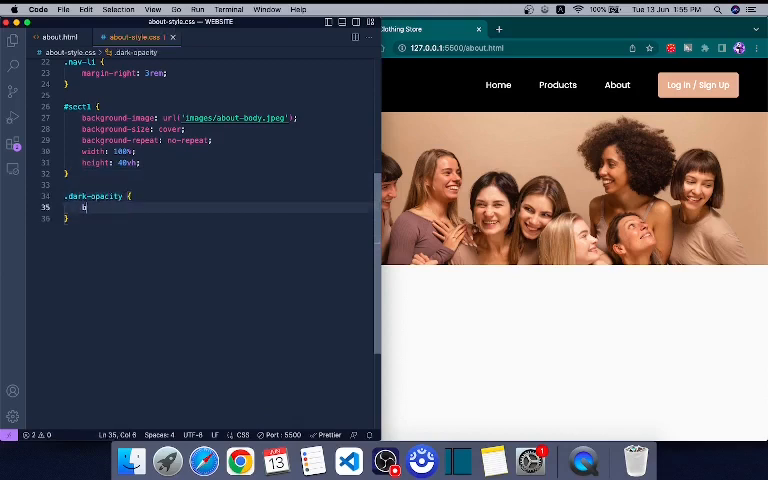
pyautogui.write('ackground-c')
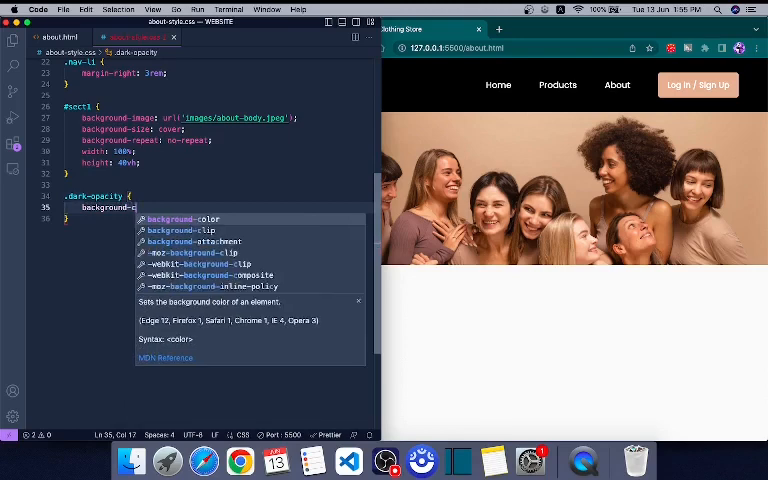
pyautogui.write('olo')
pyautogui.press('Return')
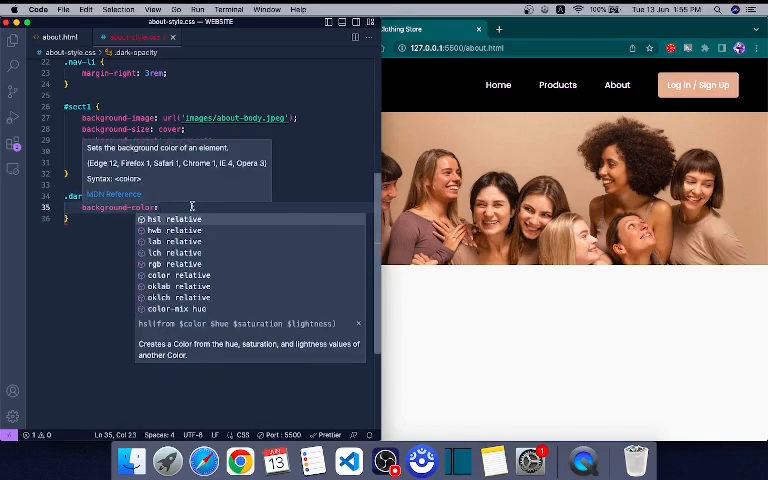
pyautogui.write('rgba')
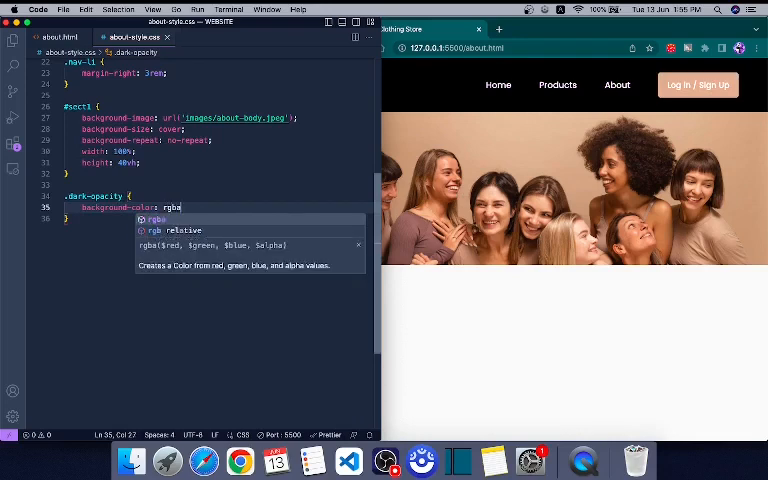
pyautogui.write('(0,0,0,')
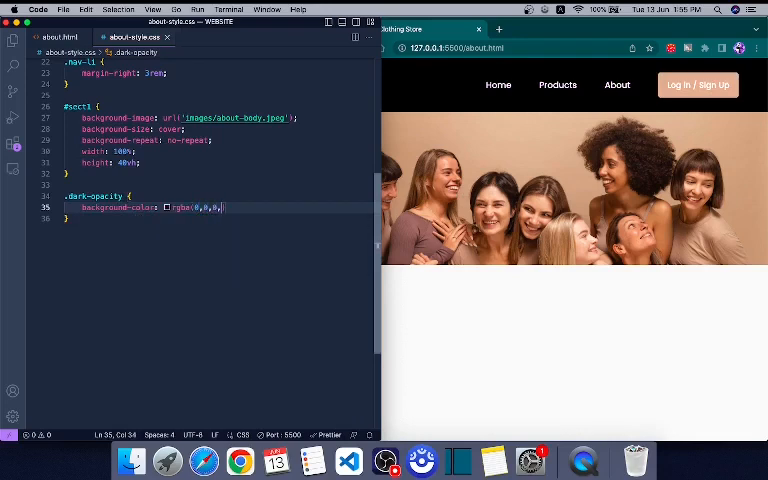
pyautogui.write('0.7);')
pyautogui.press('Return')
pyautogui.write('heigh')
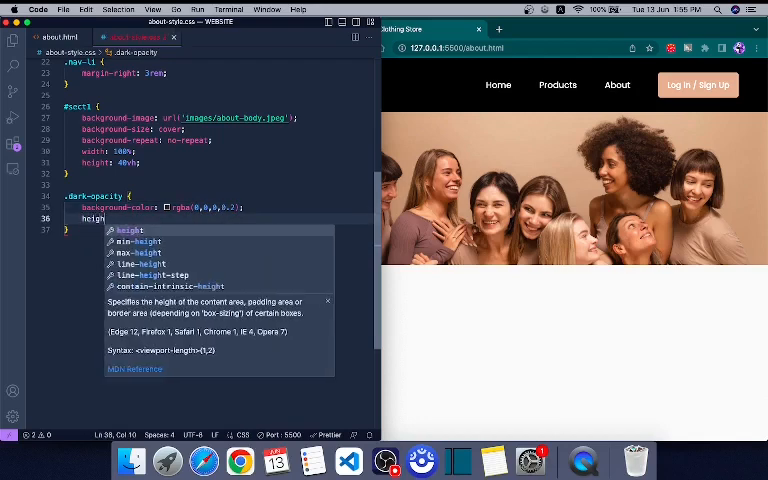
pyautogui.press('Return')
pyautogui.write('100%;')
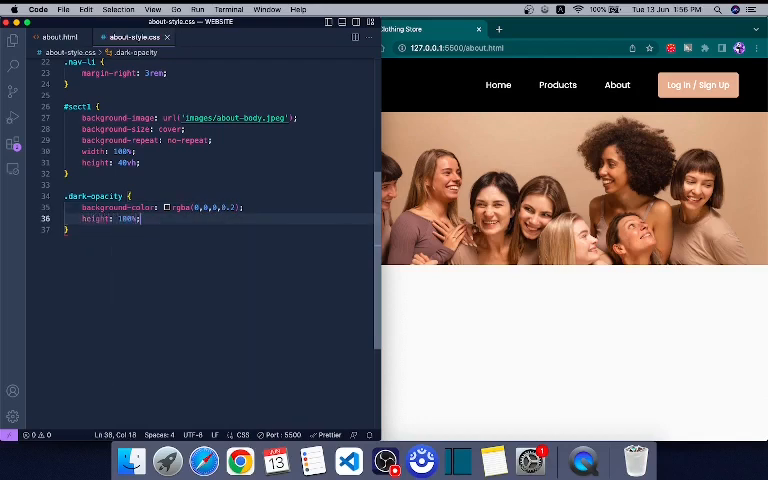
pyautogui.press('cmd+s')
pyautogui.click(440, 205)
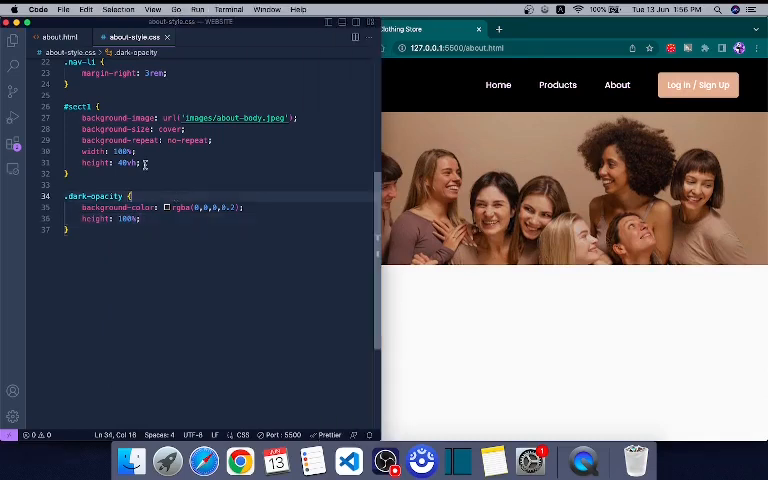
# Step: Below the sect1 wrapper in about.html, add a div with id sect2 holding an inner div
pyautogui.click(58, 37)
pyautogui.click(136, 185)
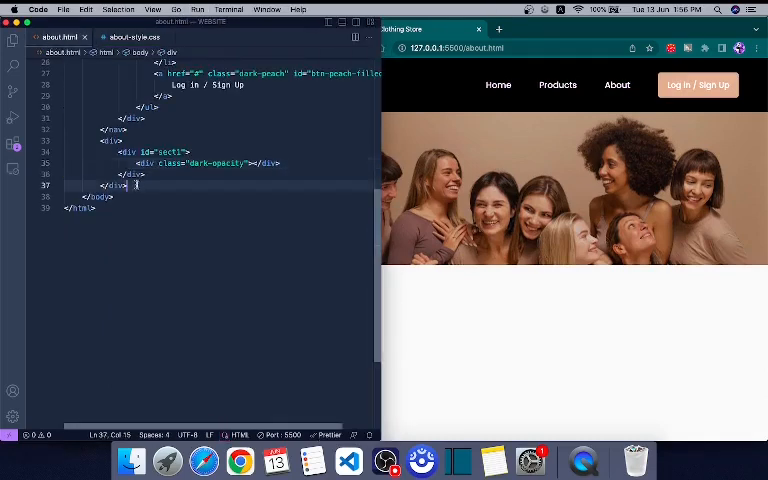
pyautogui.press('Return')
pyautogui.write('<div></div>')
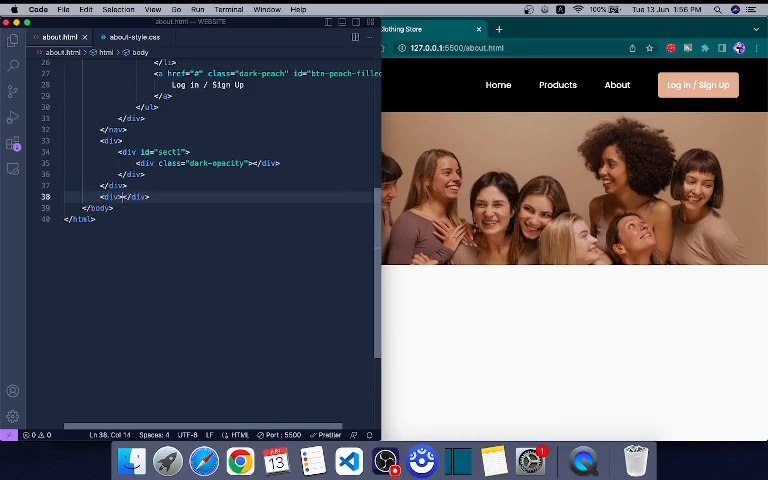
pyautogui.press('Return')
pyautogui.doubleClick(117, 197)
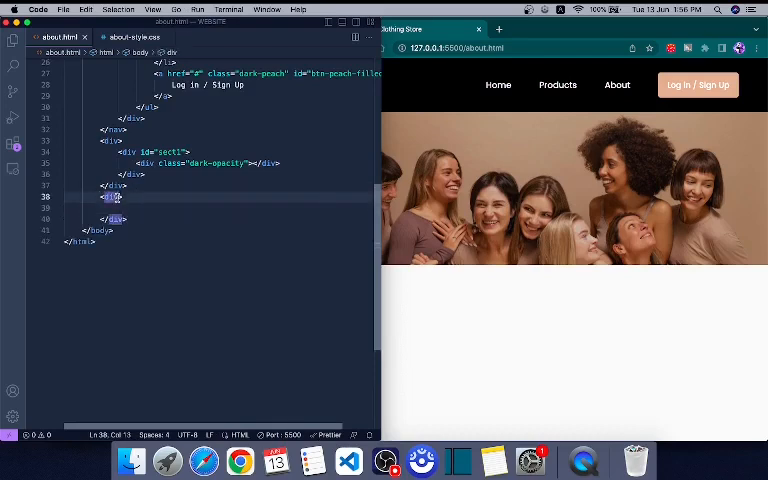
pyautogui.write('id="s')
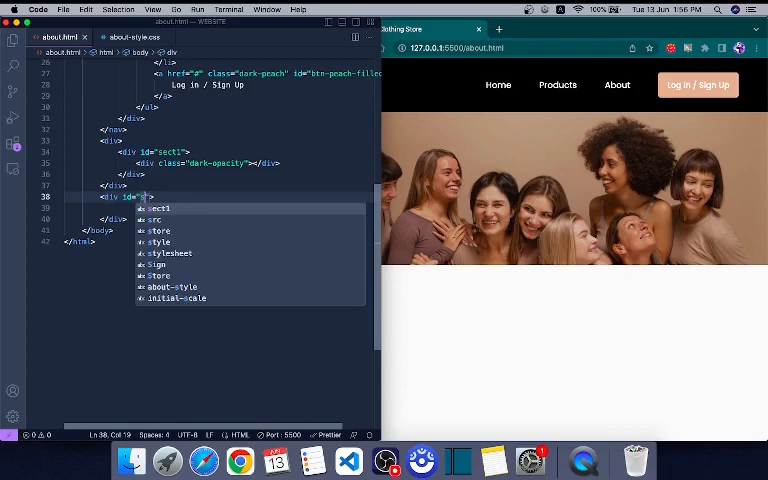
pyautogui.write('sect12')
pyautogui.click(161, 211)
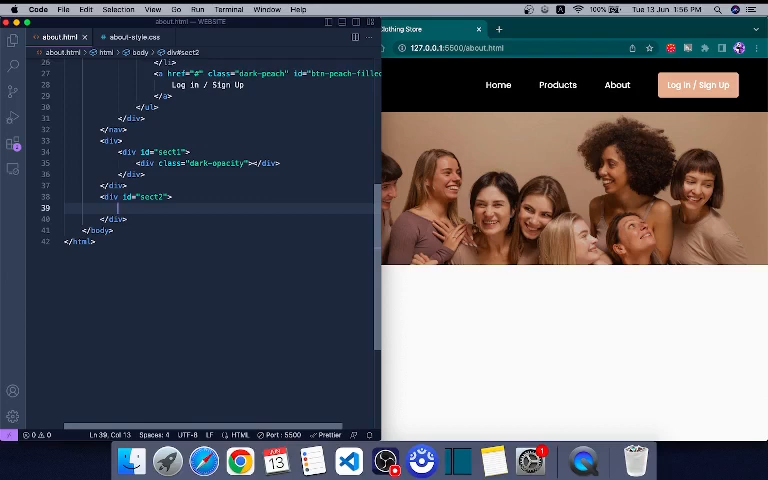
pyautogui.write('<d')
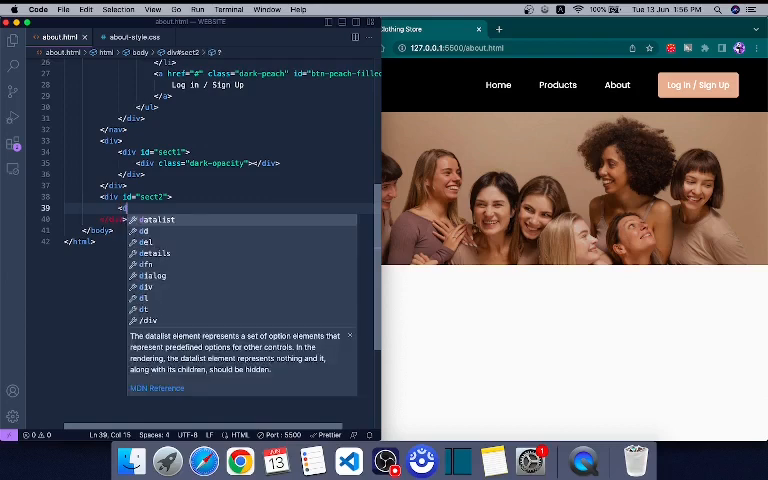
pyautogui.write('iv></div>')
# Step: Give sect2's inner div the class border after glancing at the page
pyautogui.click(450, 283)
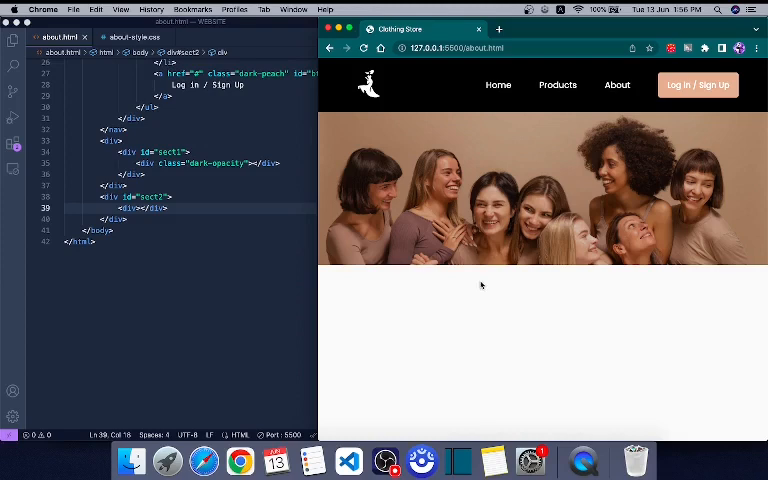
pyautogui.click(225, 269)
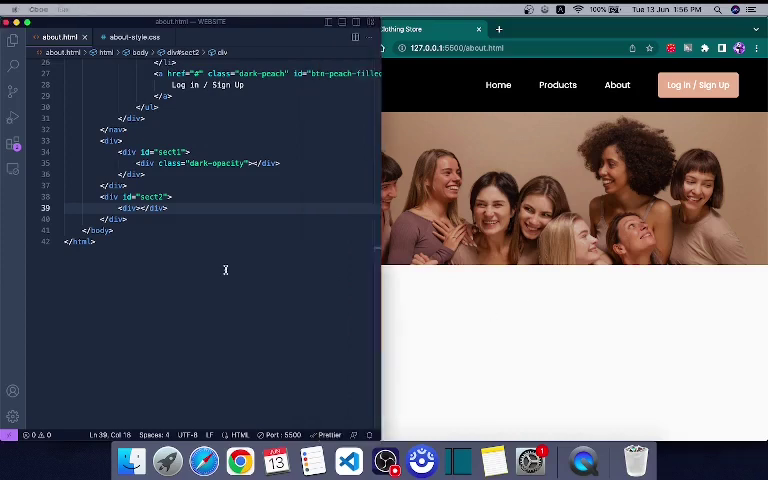
pyautogui.click(140, 208)
pyautogui.write('clas')
pyautogui.press('Return')
pyautogui.write('border')
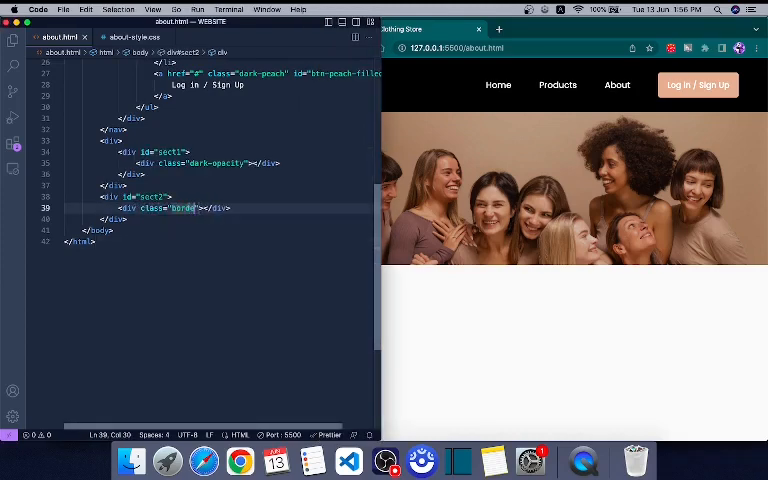
# Step: Add a .border rule in about-style.css with border-top 2px solid #8d664e
pyautogui.click(115, 36)
pyautogui.click(86, 230)
pyautogui.press('Return')
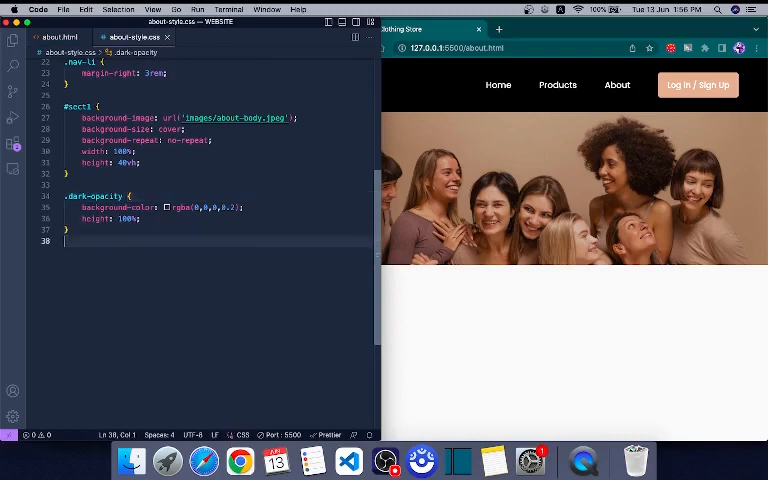
pyautogui.press('Return')
pyautogui.write('.border {')
pyautogui.press('Return')
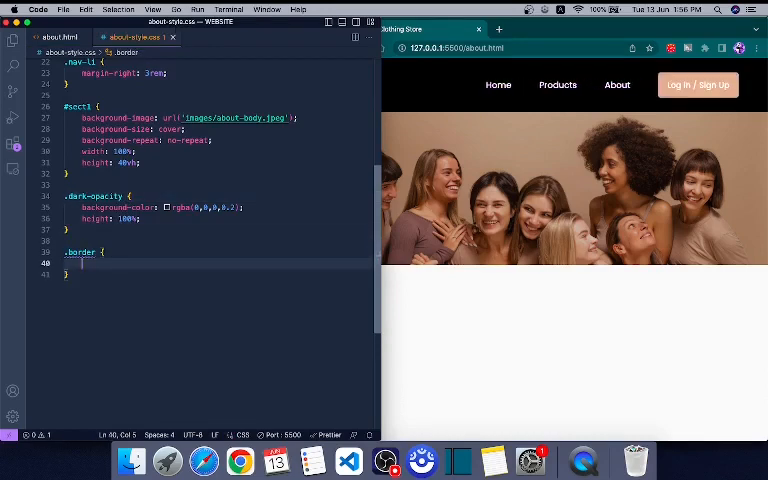
pyautogui.write('border:')
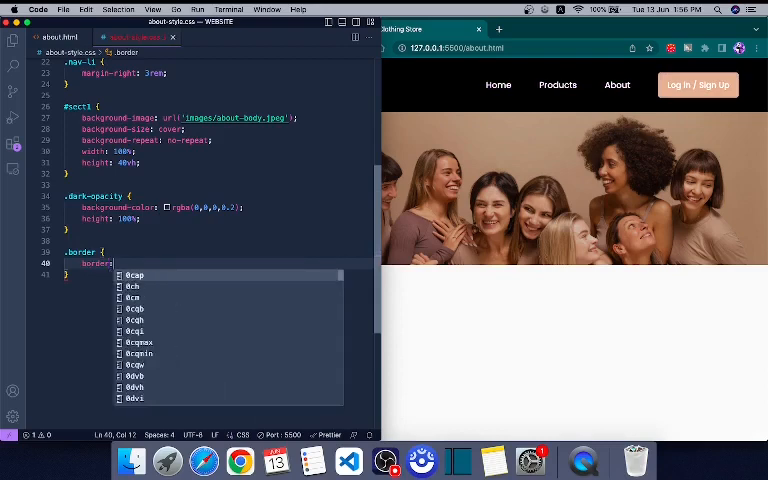
pyautogui.press('BackSpace')
pyautogui.write('-to')
pyautogui.press('Return')
pyautogui.write('2')
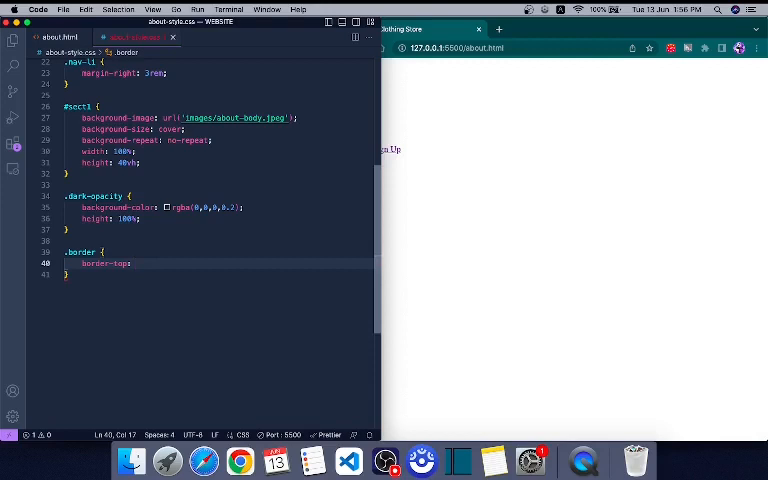
pyautogui.write('2px solid ')
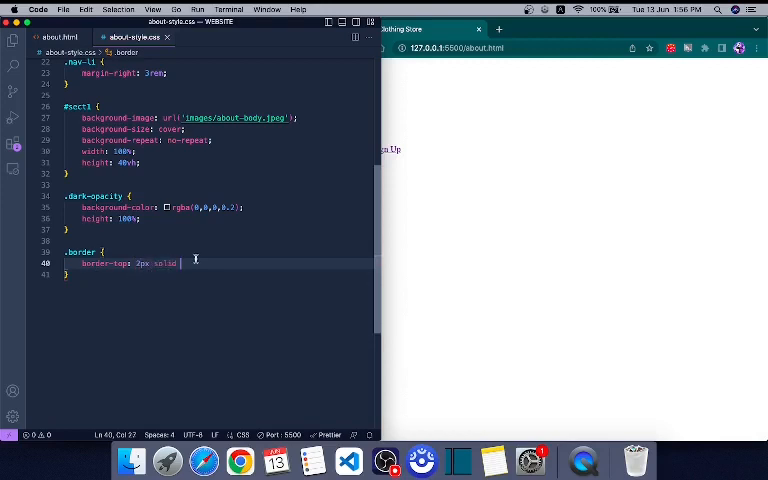
pyautogui.write('#8d6d')
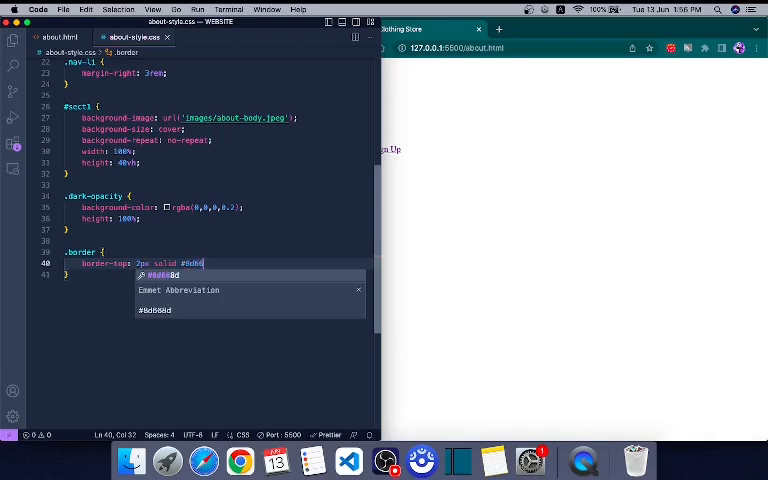
pyautogui.write(';')
# Step: Give the divider width 70px and margin auto so it sits centred, previewing between edits
pyautogui.click(498, 250)
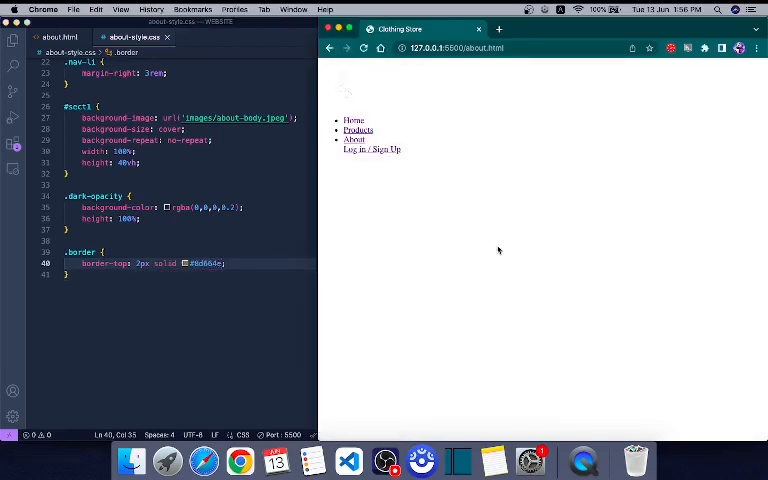
pyautogui.click(240, 262)
pyautogui.press('Return')
pyautogui.write('width')
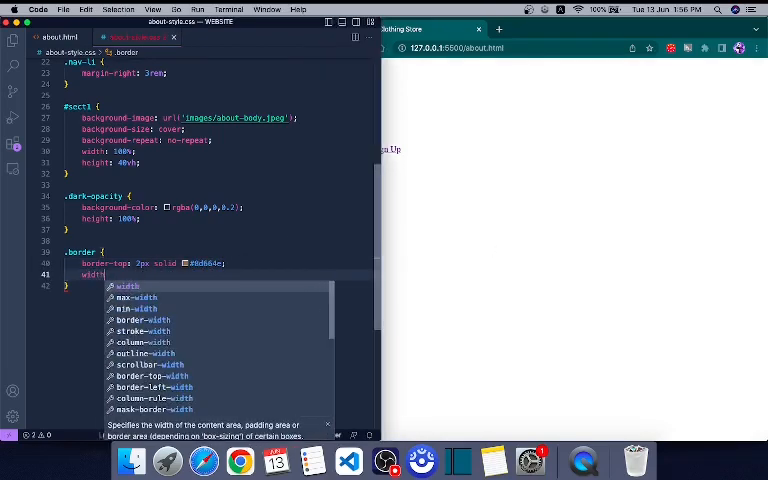
pyautogui.write(': 70')
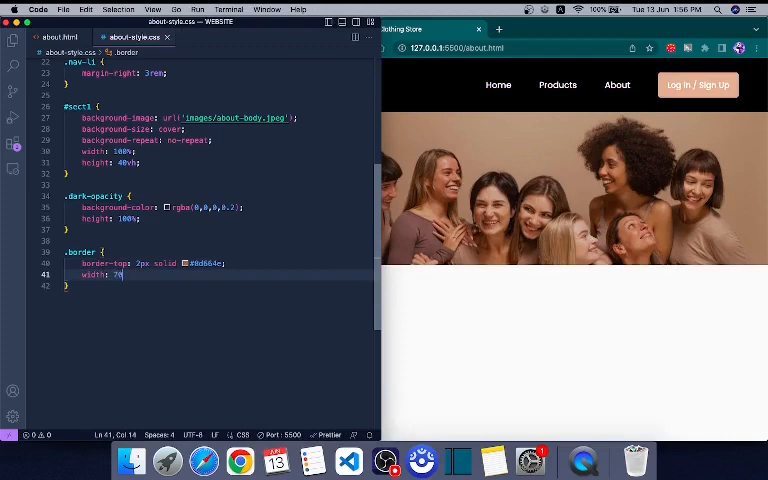
pyautogui.write('px;')
pyautogui.click(521, 287)
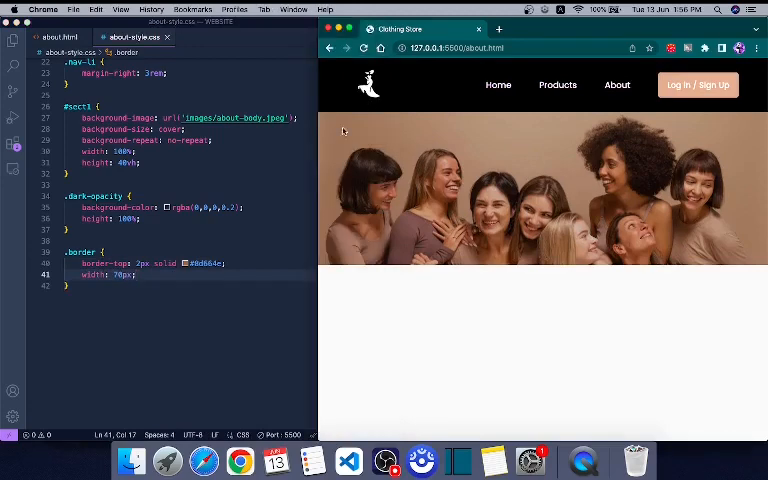
pyautogui.click(228, 233)
pyautogui.click(266, 270)
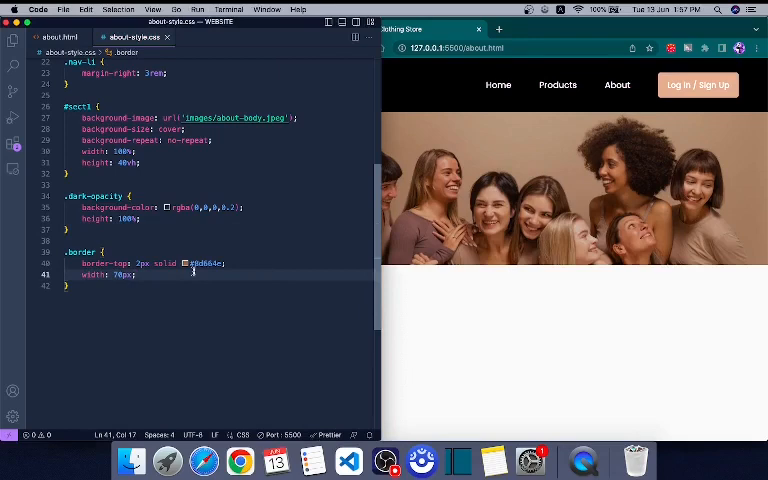
pyautogui.press('Return')
pyautogui.write('text-ali')
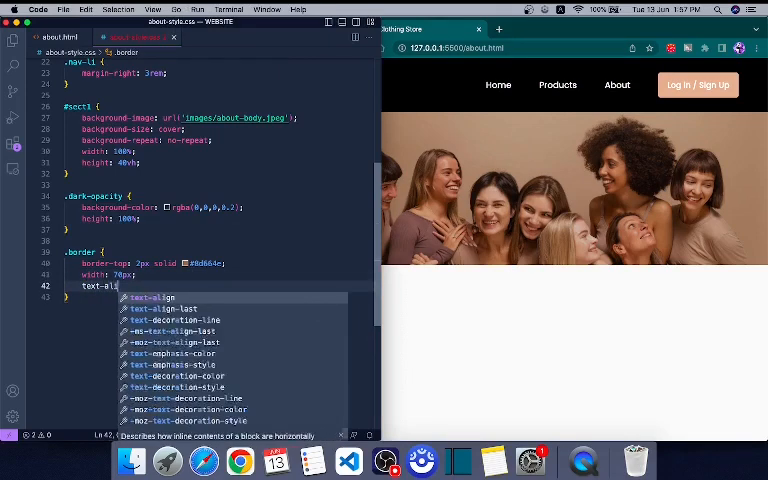
pyautogui.press('Return')
pyautogui.write('center;')
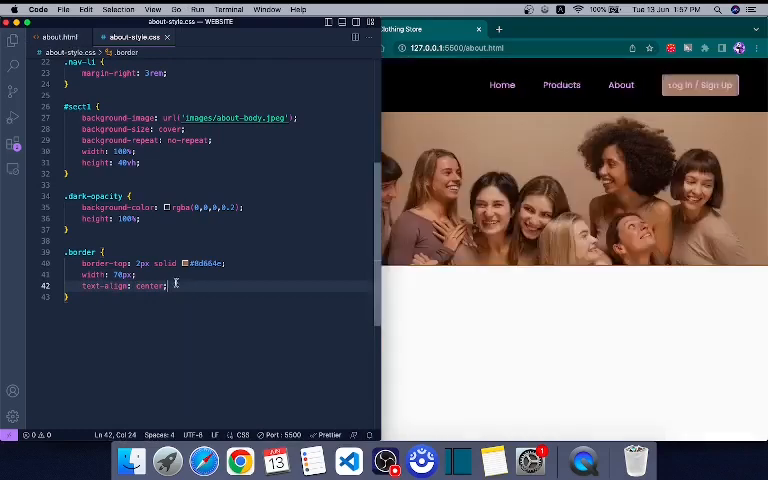
pyautogui.write('margi')
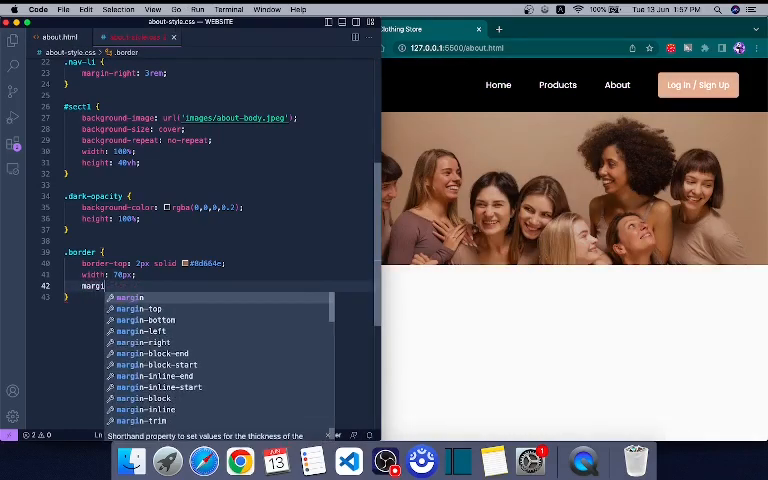
pyautogui.write('n: auto')
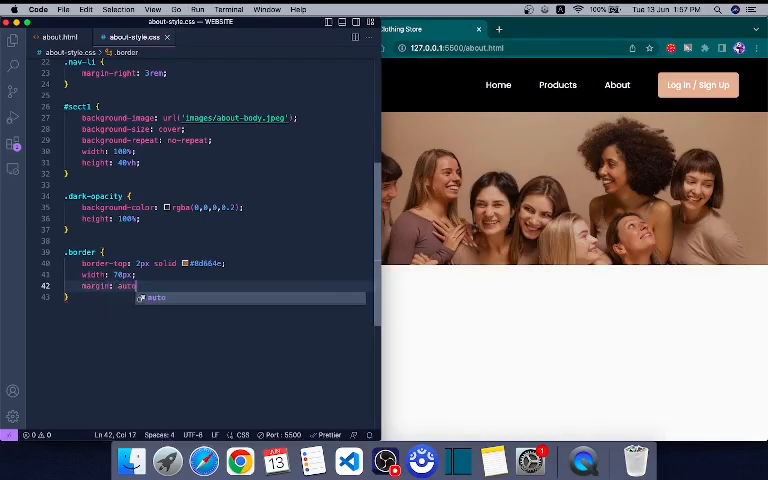
pyautogui.write(';')
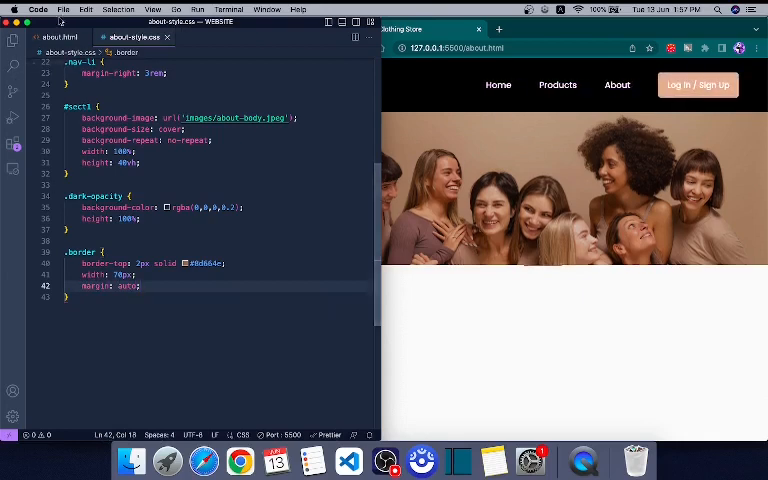
# Step: Review the sect2 markup in about.html, then return to the stylesheet
pyautogui.click(57, 37)
pyautogui.click(249, 240)
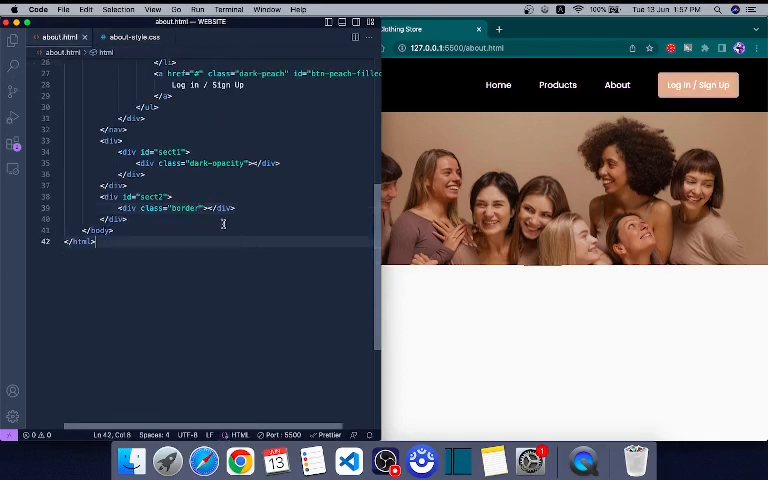
pyautogui.click(139, 196)
pyautogui.click(134, 37)
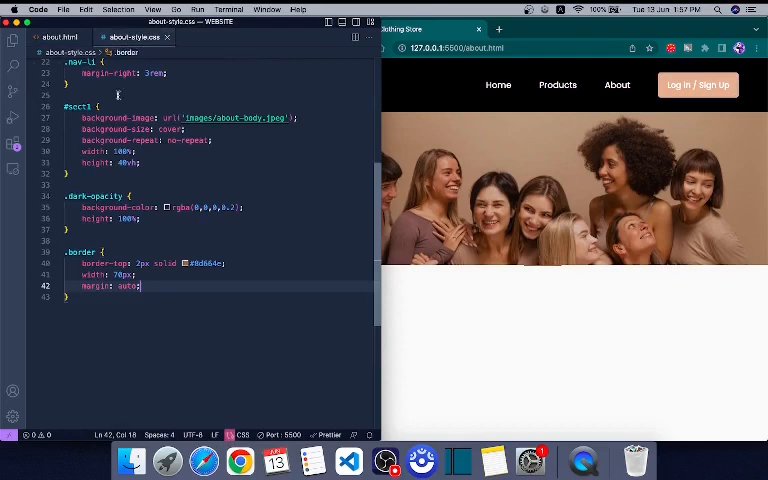
# Step: Create an empty #sect2 rule block between the dark-opacity and border rules
pyautogui.click(76, 240)
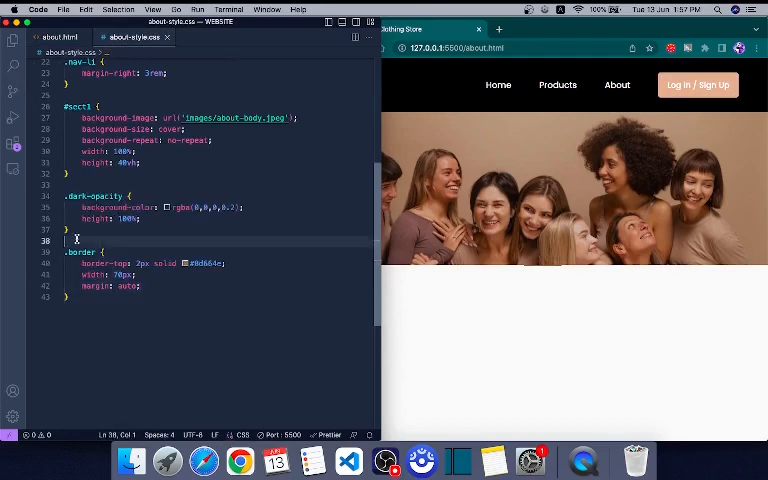
pyautogui.press('Return')
pyautogui.write('#sect2 {}')
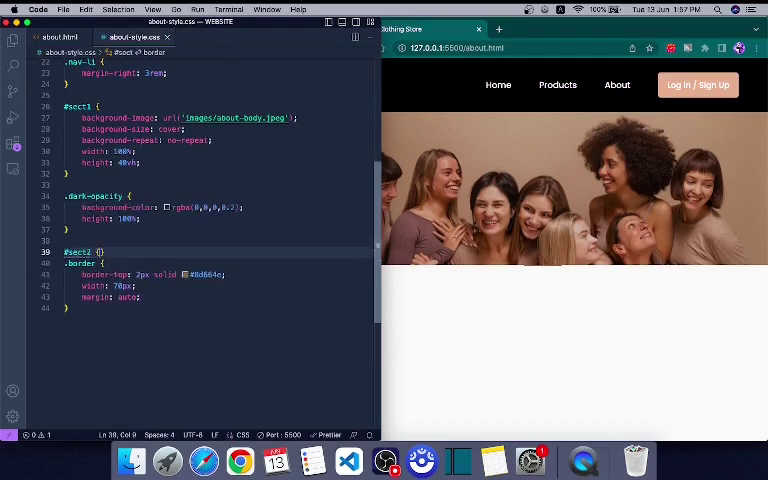
pyautogui.press('Return')
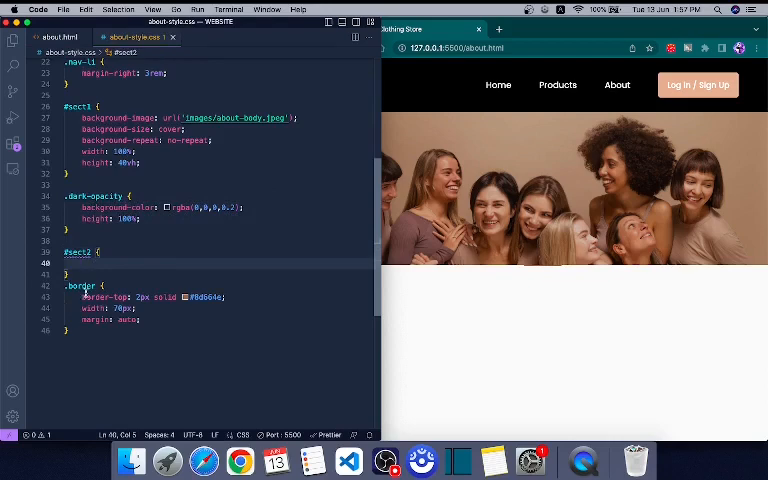
pyautogui.moveTo(78, 252)
pyautogui.click(100, 273)
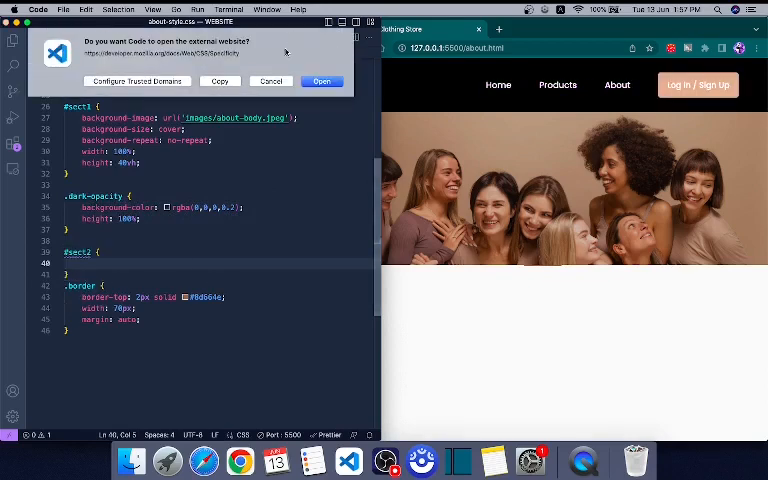
pyautogui.click(271, 81)
pyautogui.click(97, 277)
pyautogui.press('Return')
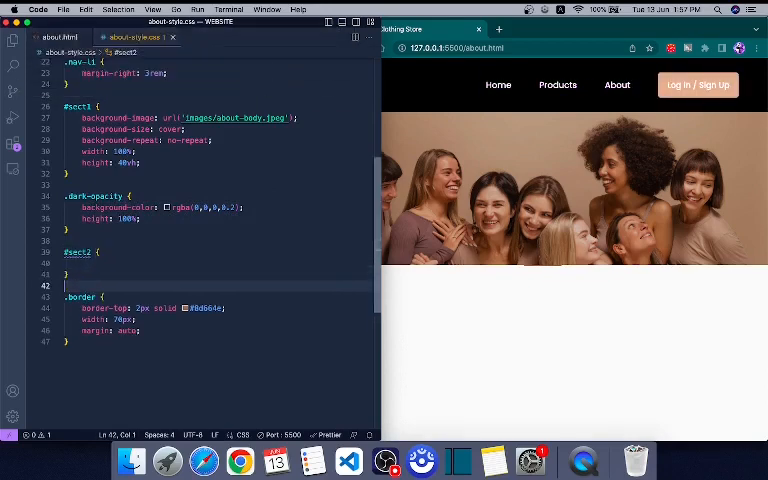
pyautogui.click(111, 262)
pyautogui.write('te')
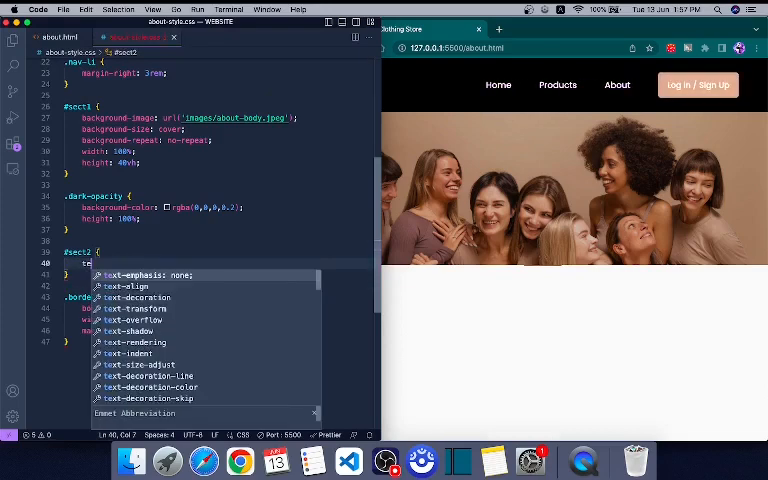
pyautogui.write('xt-align: c')
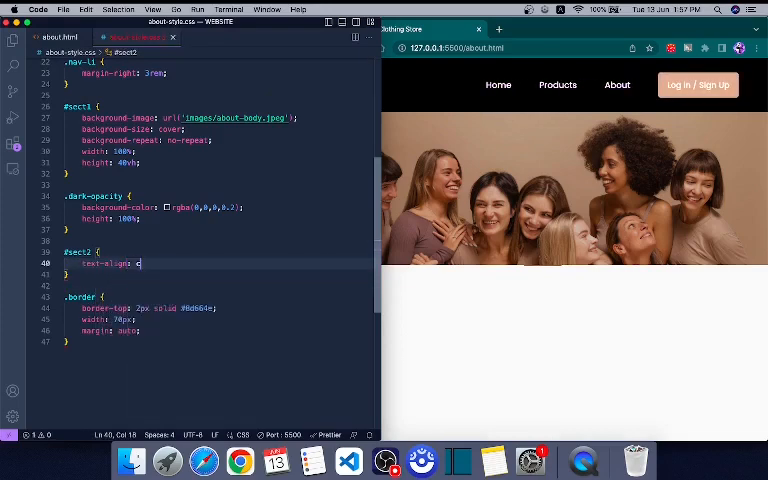
pyautogui.write('enter;')
# Step: Give #sect2 text-align center with margin-top and margin-bottom 2rem, then save
pyautogui.press('Return')
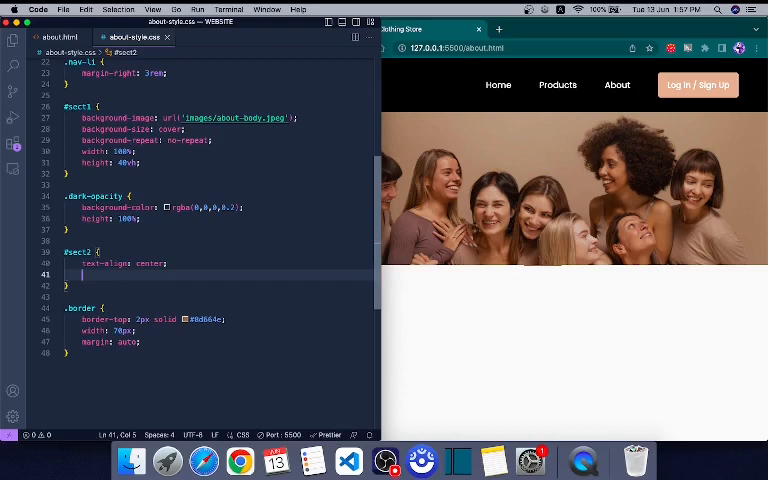
pyautogui.click(488, 362)
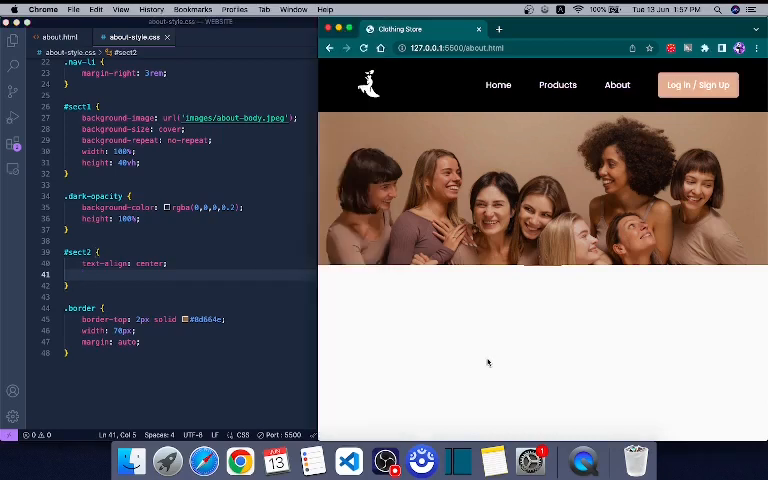
pyautogui.click(164, 324)
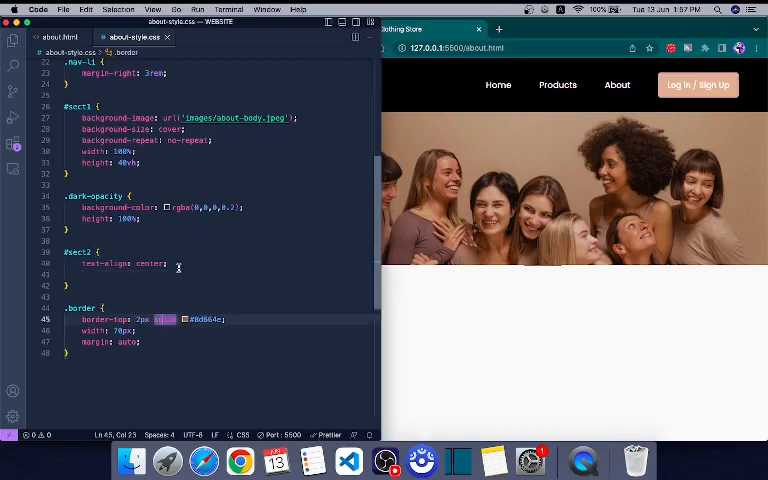
pyautogui.click(158, 277)
pyautogui.write('r')
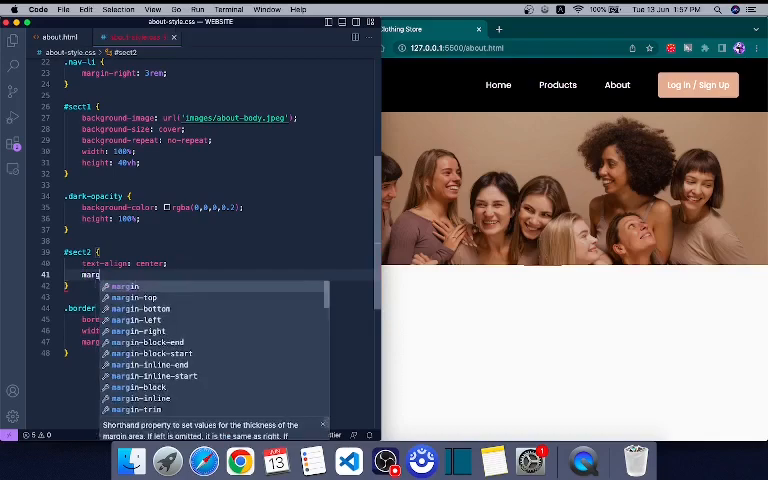
pyautogui.write('gin-to')
pyautogui.press('Return')
pyautogui.write('2rem')
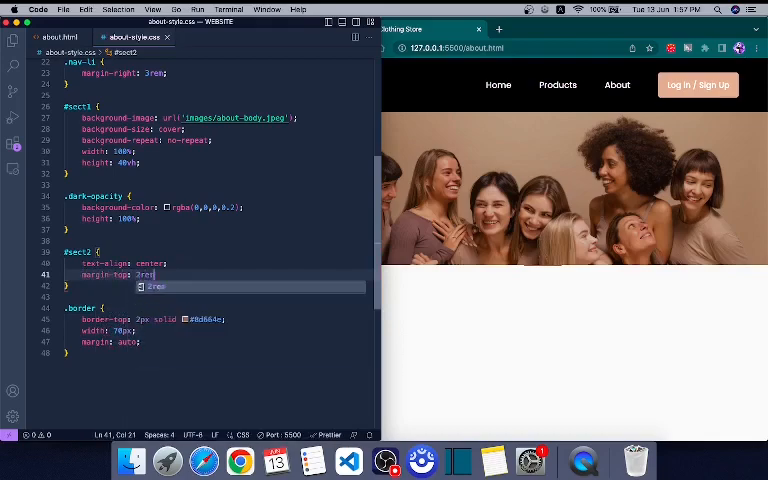
pyautogui.write(';')
pyautogui.press('Return')
pyautogui.write('argi')
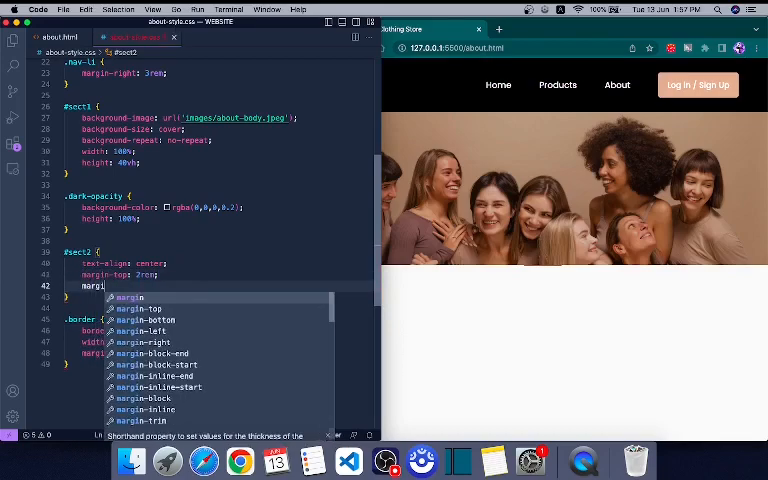
pyautogui.write('n-bottom')
pyautogui.press('Return')
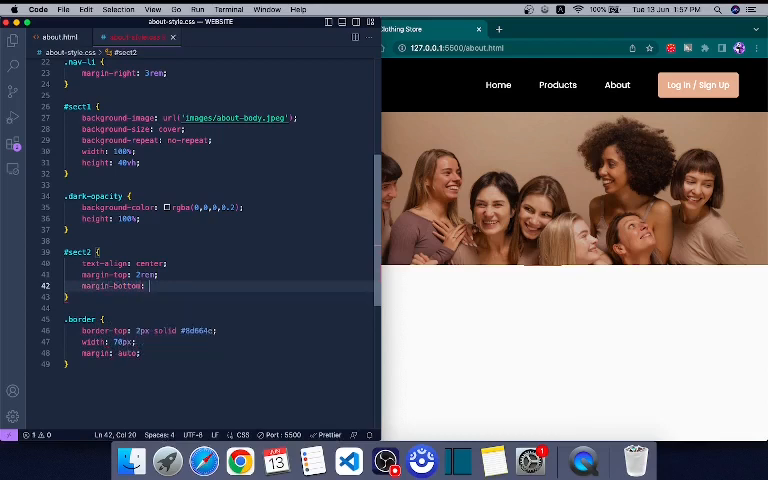
pyautogui.write('2rem;')
pyautogui.press('cmd+s')
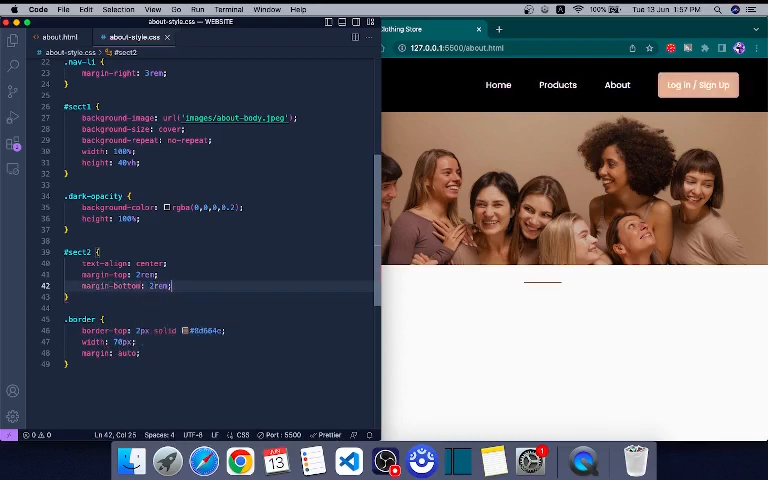
# Step: Change the top margin to 3rem and make the divider 3px thick and 80px wide
pyautogui.click(140, 274)
pyautogui.press('BackSpace')
pyautogui.write('3')
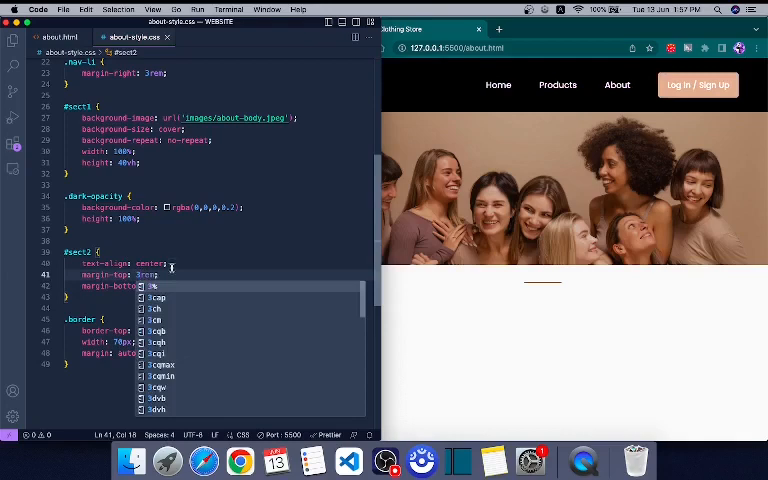
pyautogui.click(171, 266)
pyautogui.press('cmd+s')
pyautogui.click(140, 330)
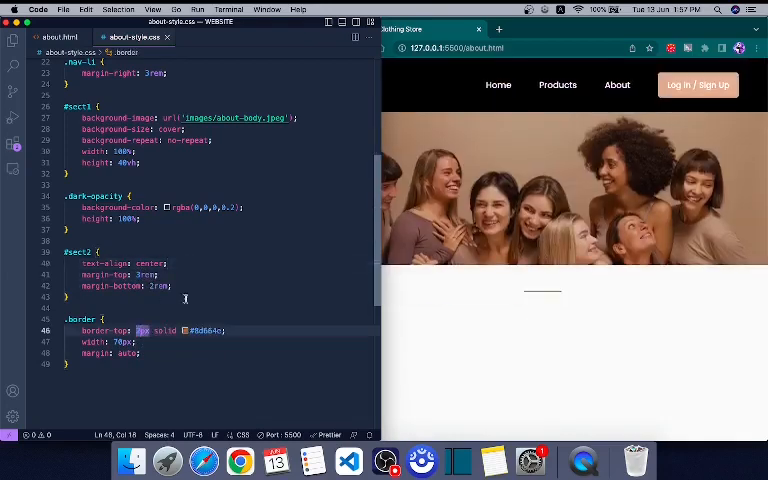
pyautogui.write('3')
pyautogui.press('cmd+s')
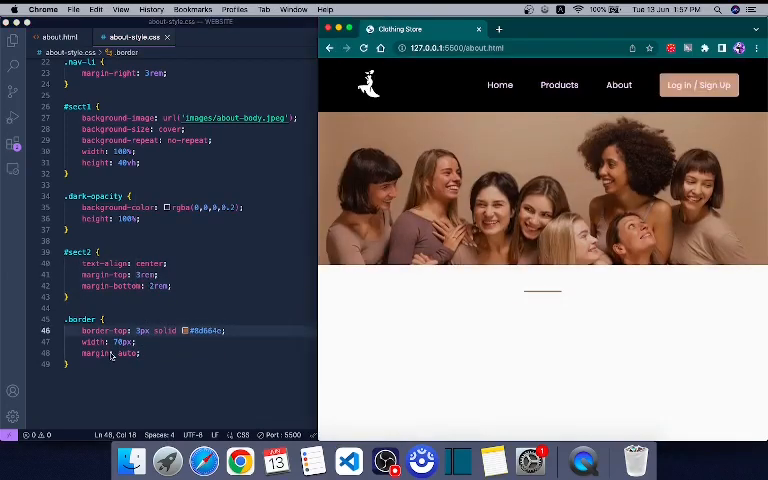
pyautogui.click(179, 344)
pyautogui.click(467, 296)
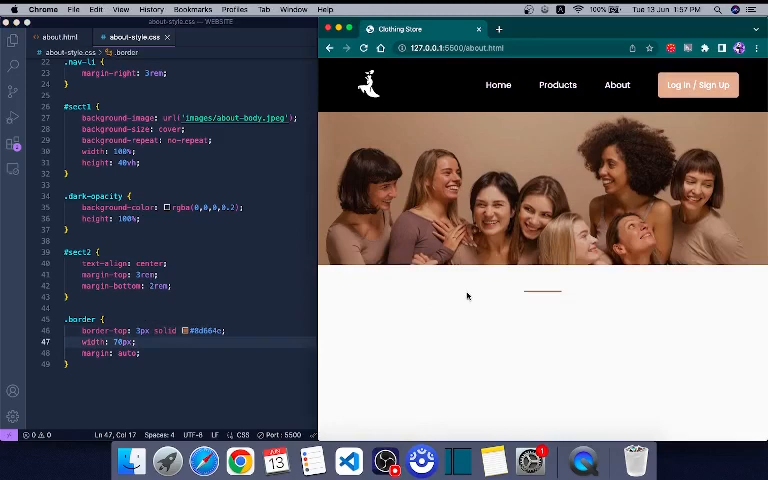
pyautogui.doubleClick(121, 343)
pyautogui.write('8')
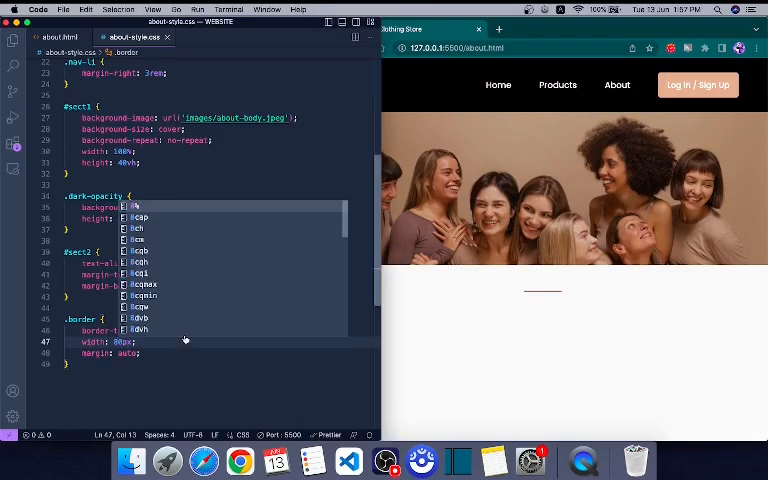
pyautogui.write('dvw')
pyautogui.press('BackSpace')
pyautogui.press('BackSpace')
pyautogui.press('BackSpace')
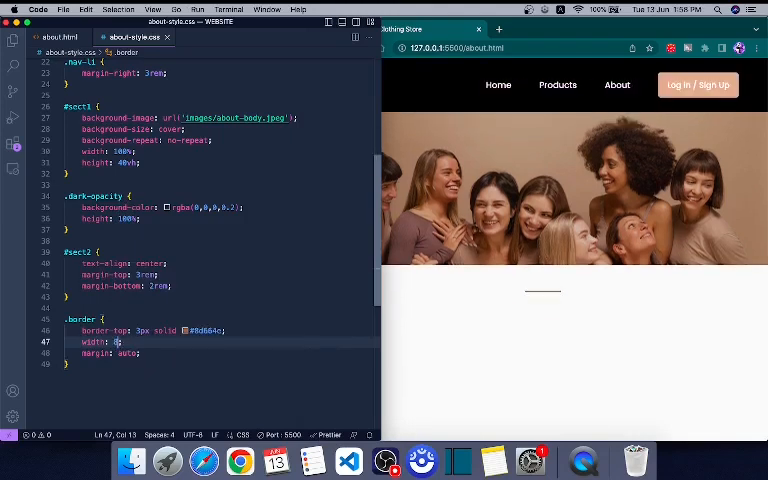
pyautogui.write('0px;')
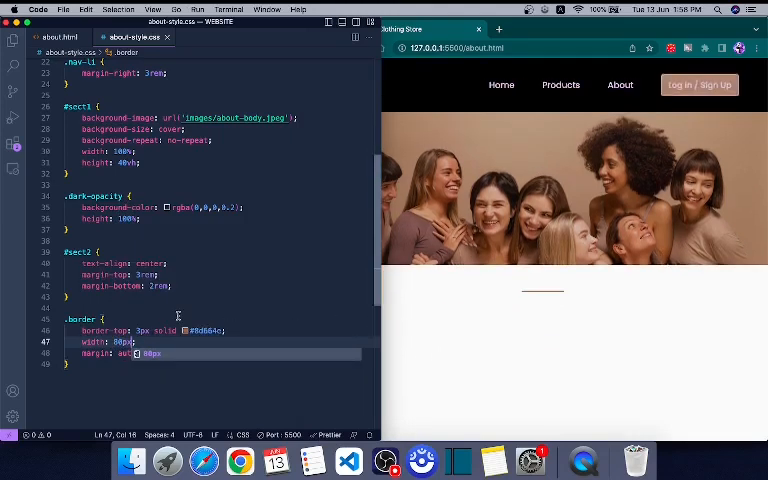
# Step: Add an OUR PURPOSE heading and a div with an empty paragraph inside sect2
pyautogui.click(55, 37)
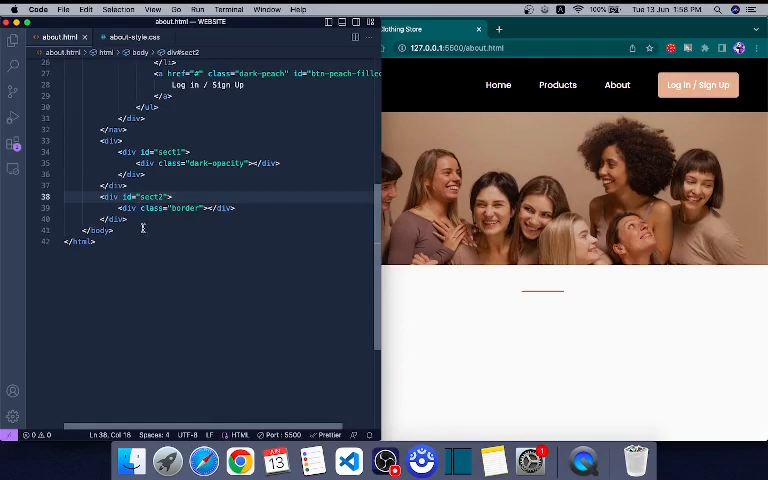
pyautogui.click(134, 219)
pyautogui.press('Up')
pyautogui.press('End')
pyautogui.press('Return')
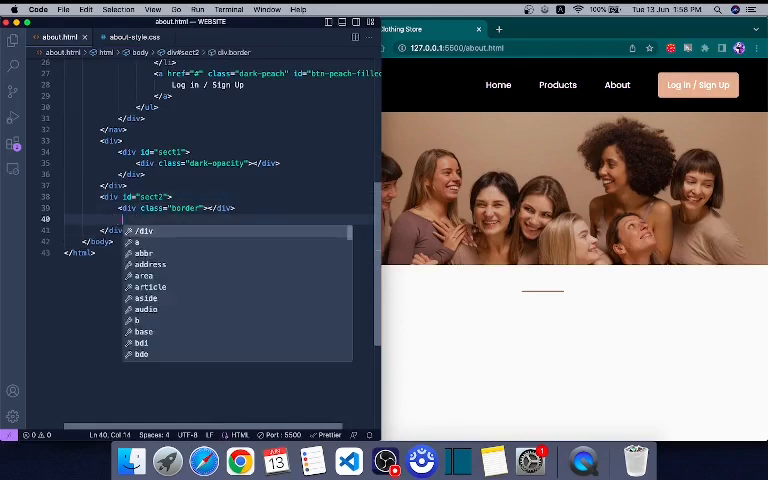
pyautogui.write('<h2> OUR P')
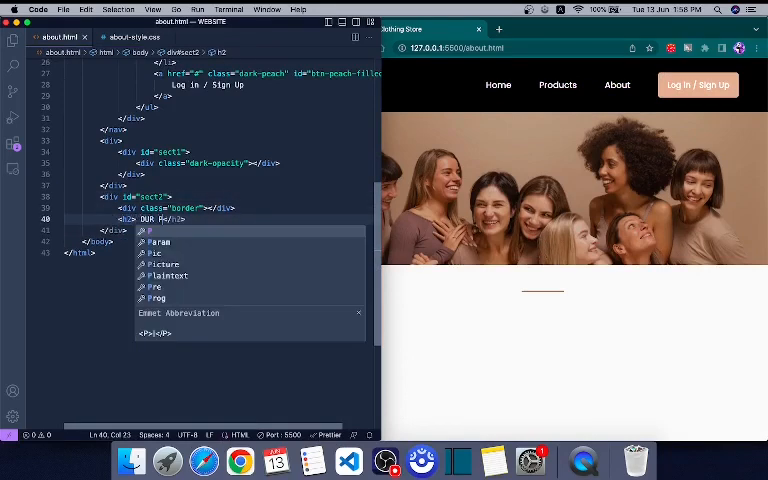
pyautogui.write('URPOSE')
pyautogui.press('End')
pyautogui.press('Return')
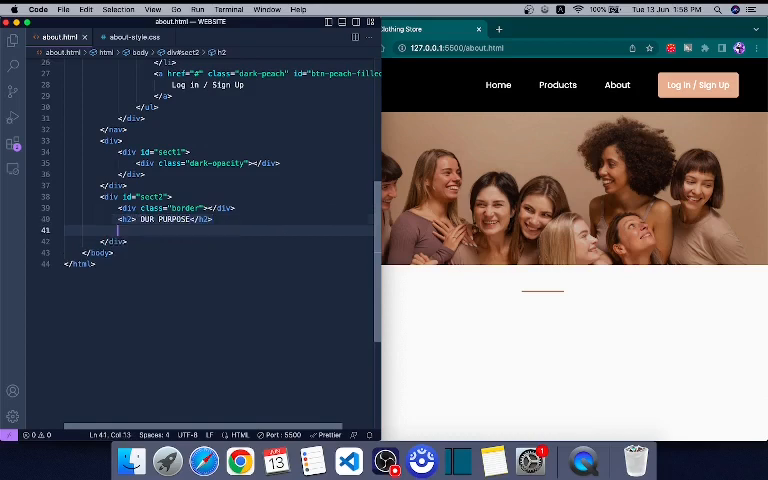
pyautogui.write('<')
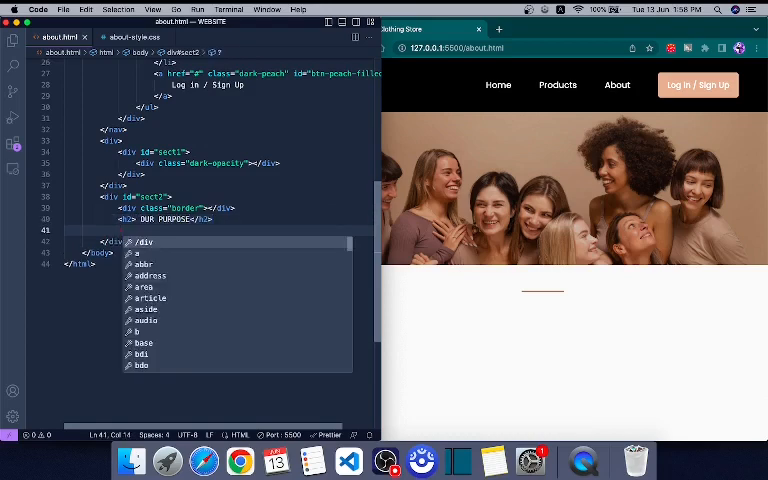
pyautogui.write('p')
pyautogui.press('BackSpace')
pyautogui.write('div>')
pyautogui.press('Return')
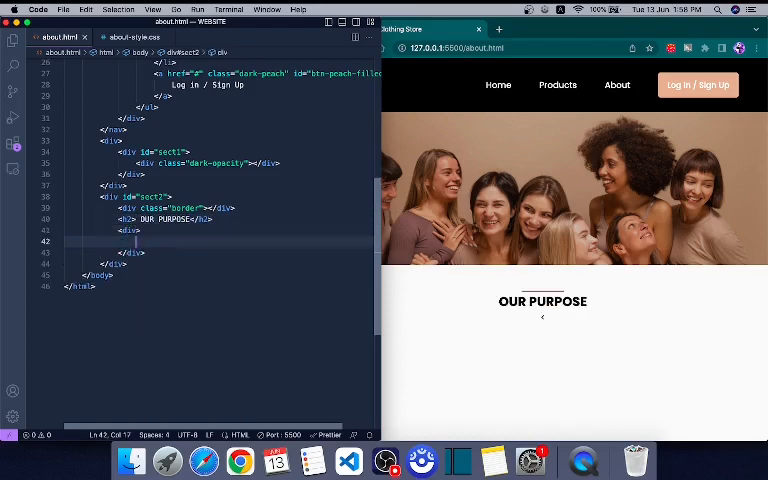
pyautogui.write('<p>')
pyautogui.press('Return')
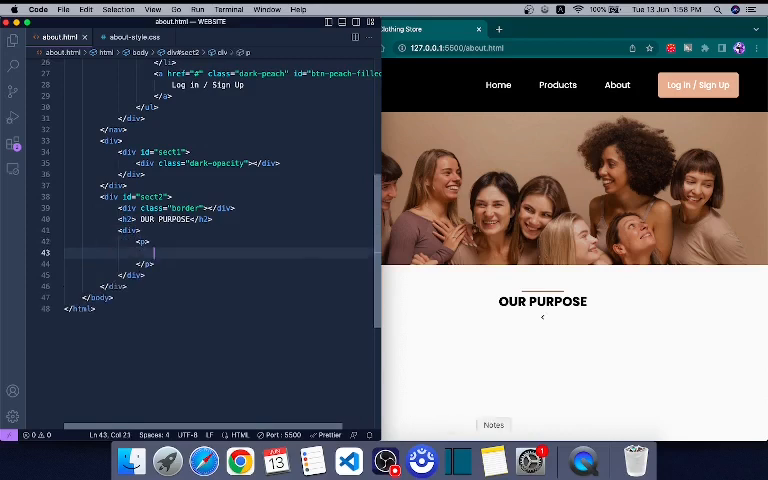
# Step: Copy the lorem ipsum text from Notes and paste it into the paragraph
pyautogui.click(494, 460)
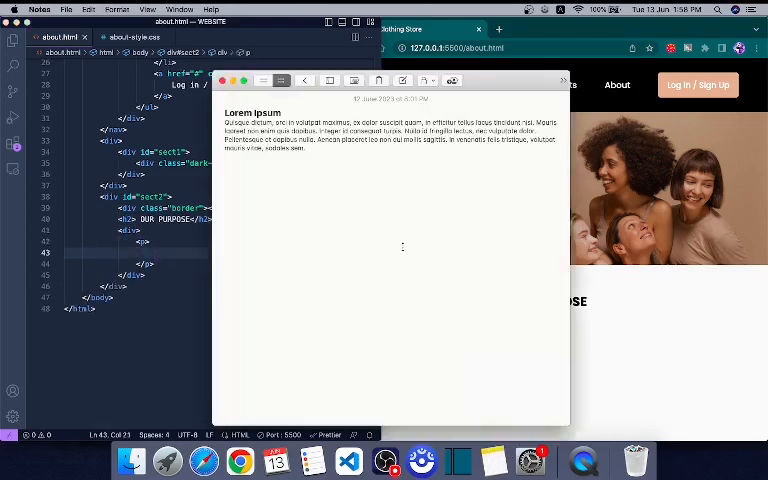
pyautogui.moveTo(321, 153); pyautogui.dragTo(225, 122)
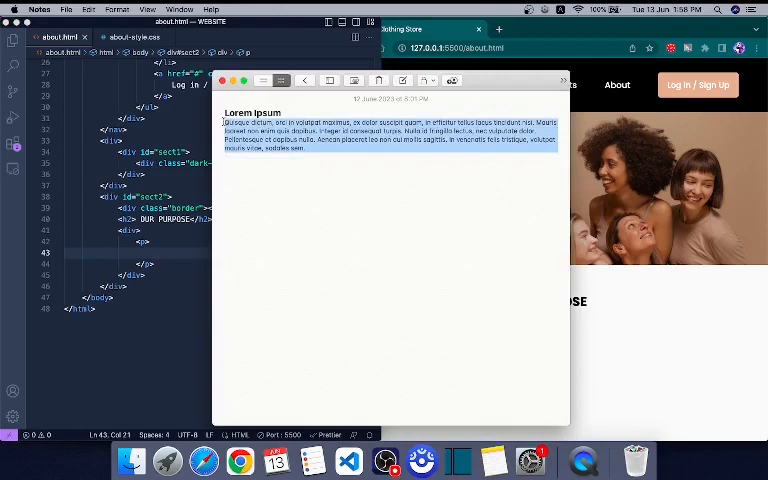
pyautogui.click(182, 253)
pyautogui.press('super+v')
pyautogui.click(518, 247)
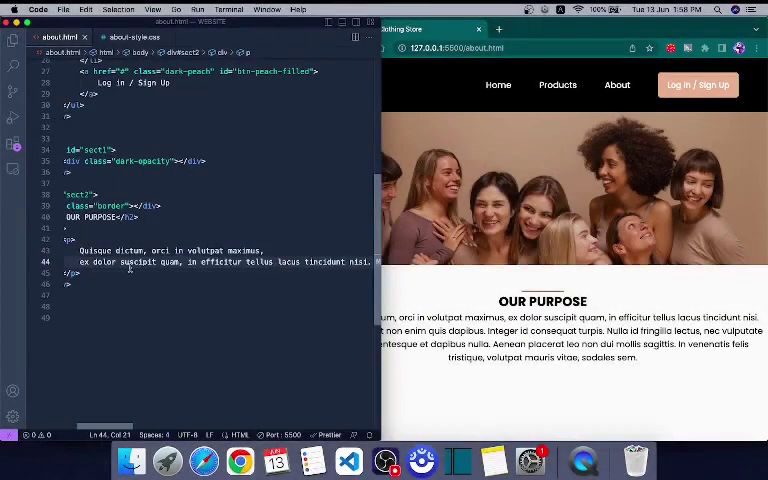
# Step: Break the pasted lorem ipsum paragraph across several lines, the last before 'mauris'
pyautogui.hotkey('alt', 'z')
pyautogui.click(378, 250)
pyautogui.press('Return')
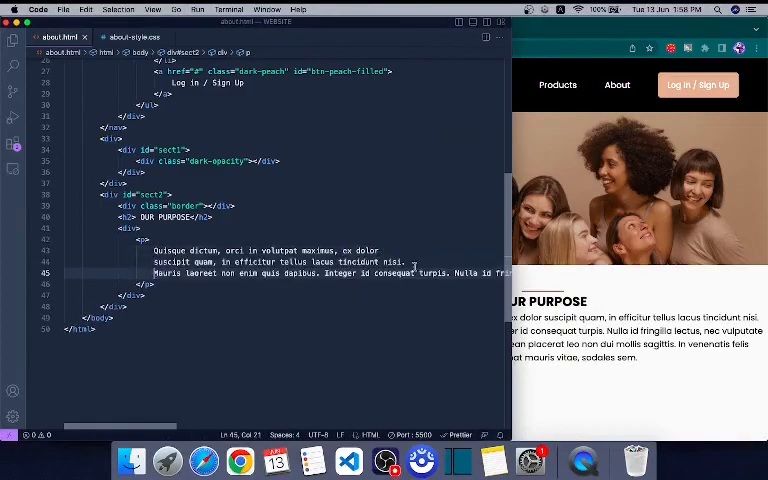
pyautogui.click(414, 272)
pyautogui.press('Return')
pyautogui.click(401, 284)
pyautogui.press('Return')
pyautogui.click(403, 309)
pyautogui.press('Return')
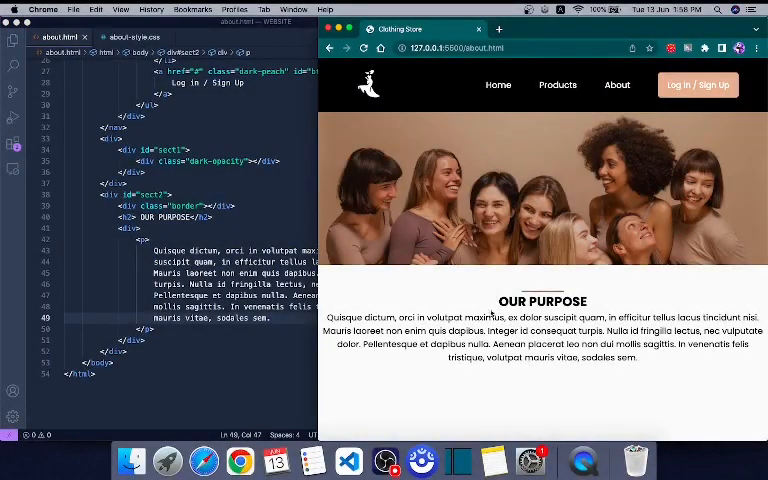
# Step: Give the paragraph's container div the id purpose-txt
pyautogui.click(207, 287)
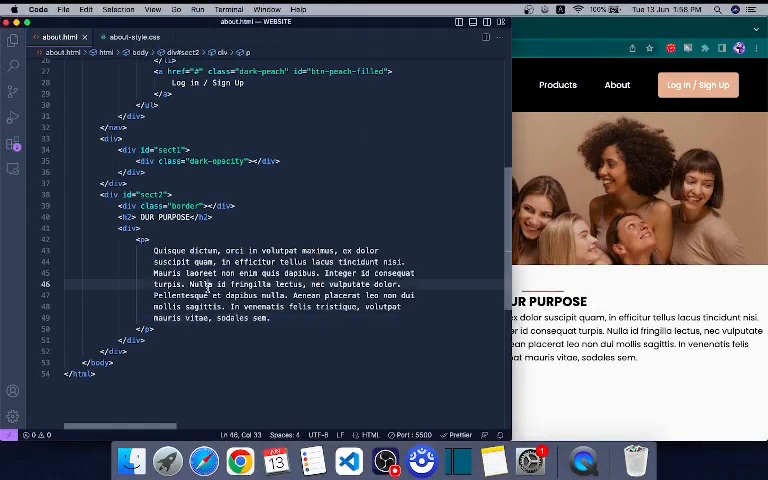
pyautogui.click(135, 228)
pyautogui.write('id')
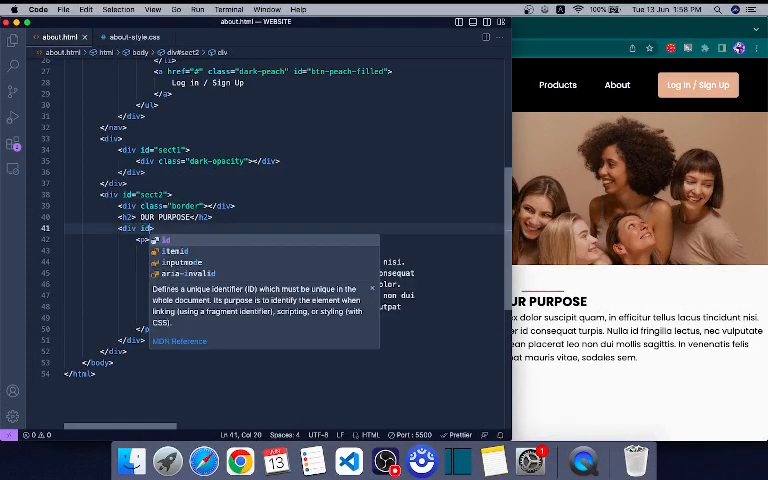
pyautogui.press('Return')
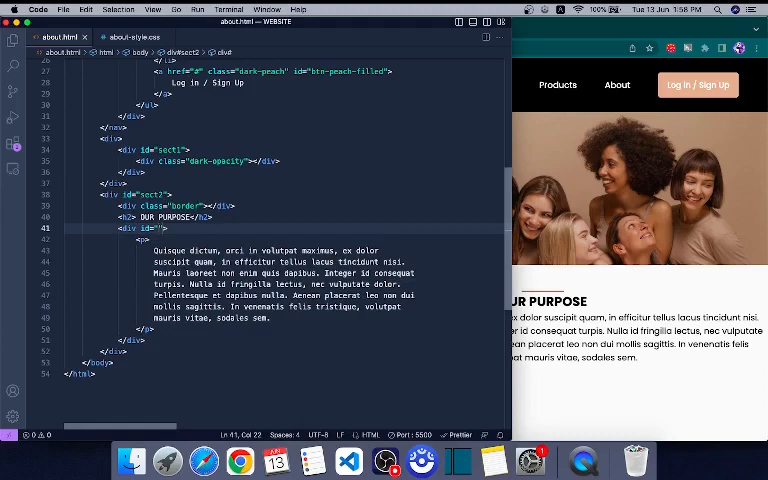
pyautogui.write('purp')
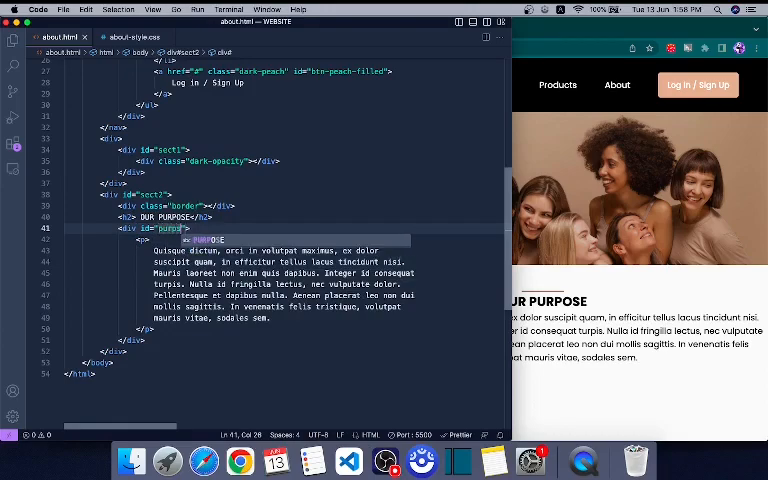
pyautogui.write('se-txt')
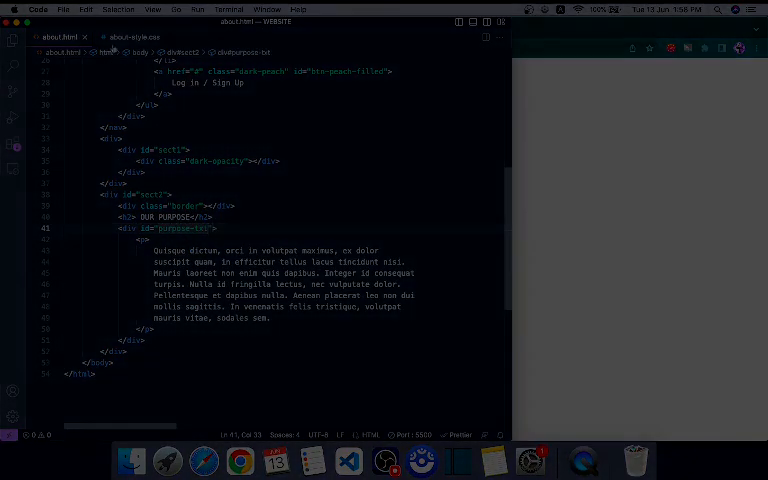
pyautogui.write('background-color: white;')
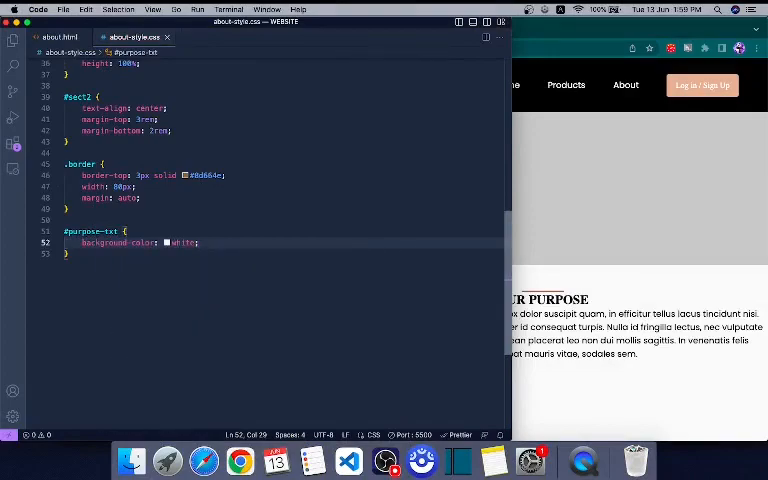
# Step: Start a new declaration line inside the #purpose-txt rule
pyautogui.press('Return')
pyautogui.write('font-size: 18px;')
pyautogui.press('Return')
pyautogui.write('font-weight: 300;     padding: 3rem;     border-radius: 5px;     margin-left: 4rem;     margin-right: 4')
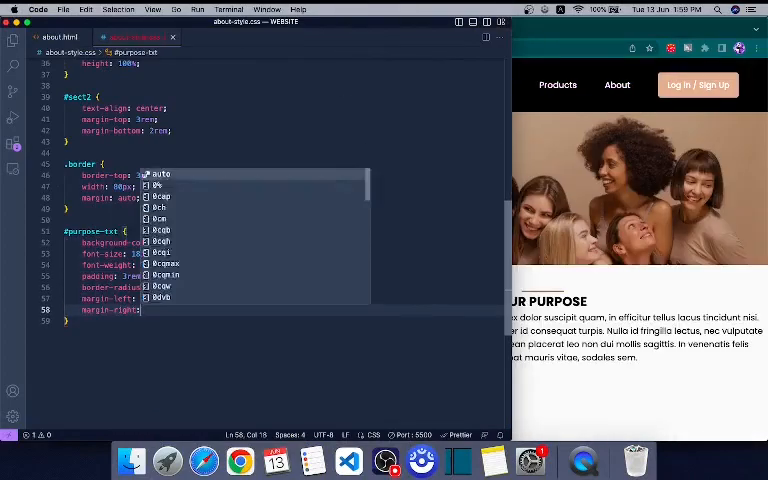
pyautogui.write('rem;     box-shadow: 0 1px 5px rgba(0,0,0,0.2);     width')
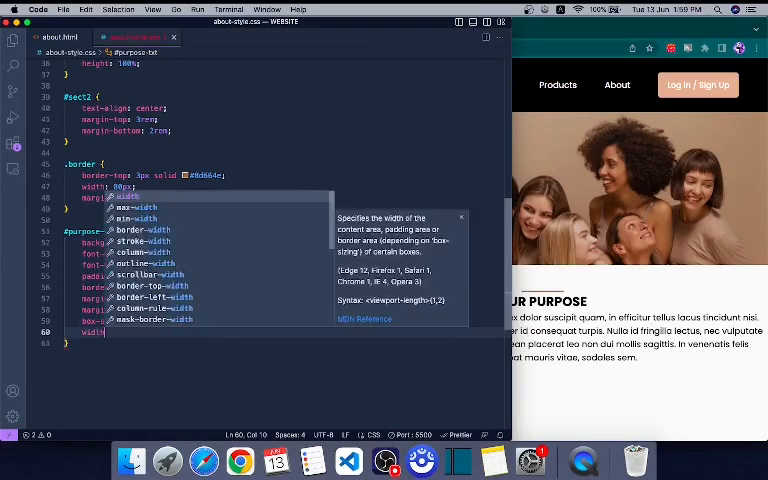
pyautogui.write(': calc(100% - 300px);     margin: auto;     margin-bottom')
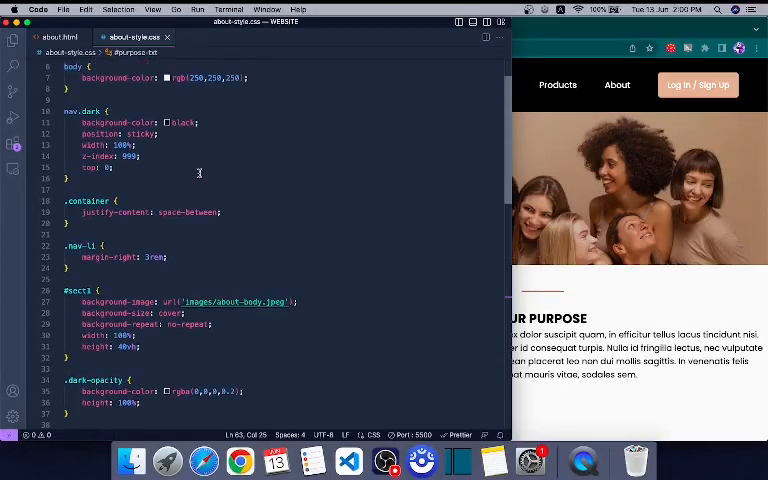
# Step: Add an h2 rule with font-weight 500, colour #a7795f and font-size 60px
pyautogui.click(104, 95)
pyautogui.press('Return')
pyautogui.write('h2')
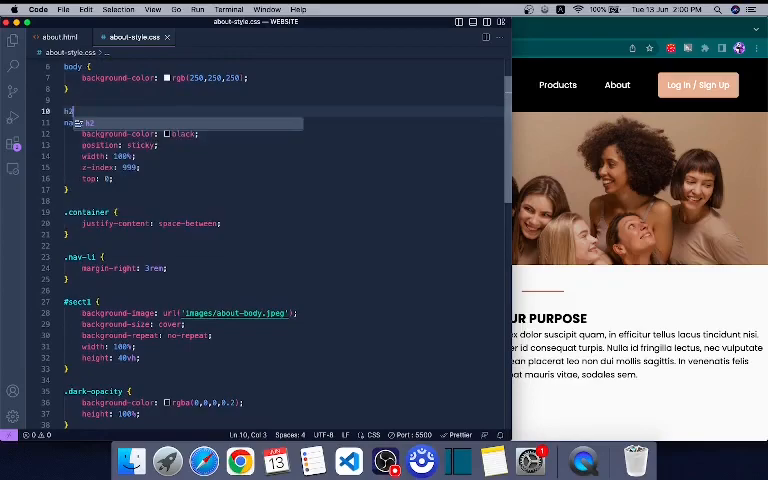
pyautogui.write(' {')
pyautogui.press('Return')
pyautogui.write('font-weight: 500;')
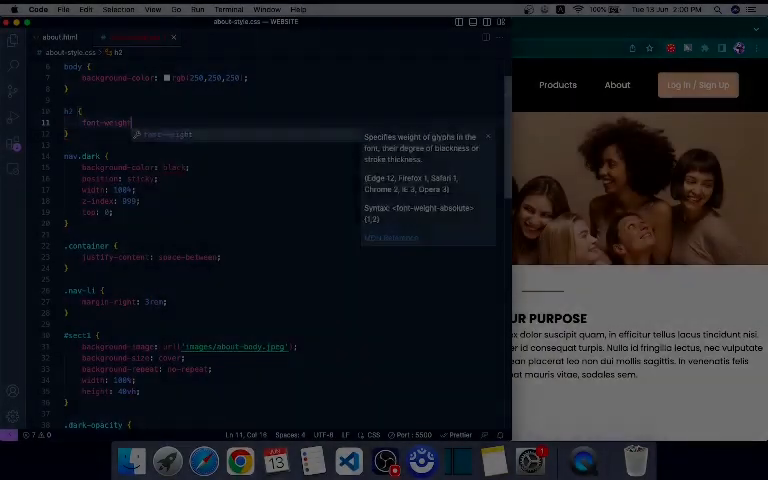
pyautogui.doubleClick(148, 123)
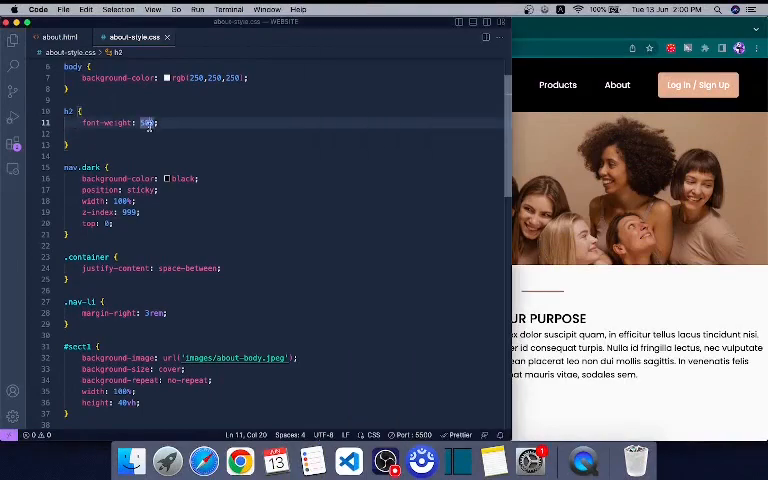
pyautogui.press('End')
pyautogui.press('Return')
pyautogui.write('color: #a7795f')
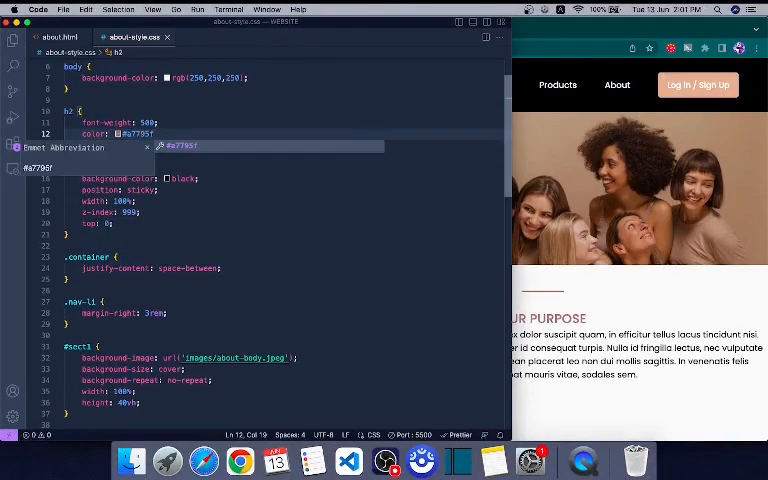
pyautogui.write(';')
pyautogui.press('Return')
pyautogui.write('font-size: 60px')
pyautogui.press('Return')
pyautogui.write('margin-bottom:')
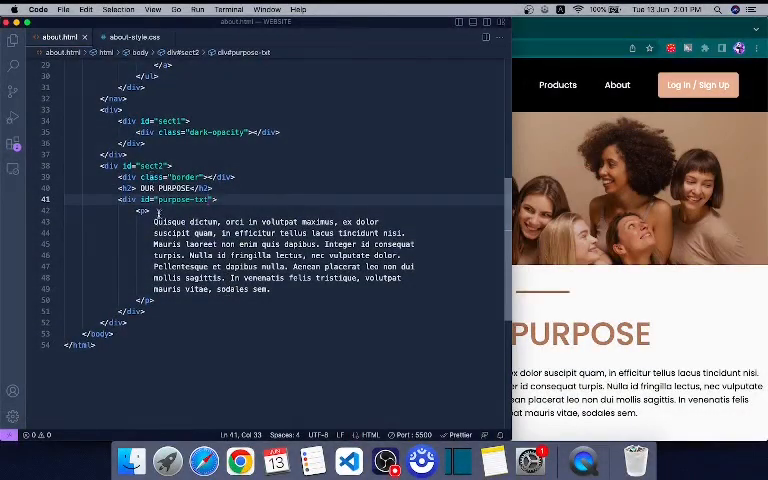
# Step: Give the Our Purpose paragraph inline width calc(100% - 200px) and margin auto
pyautogui.click(143, 212)
pyautogui.write('sty')
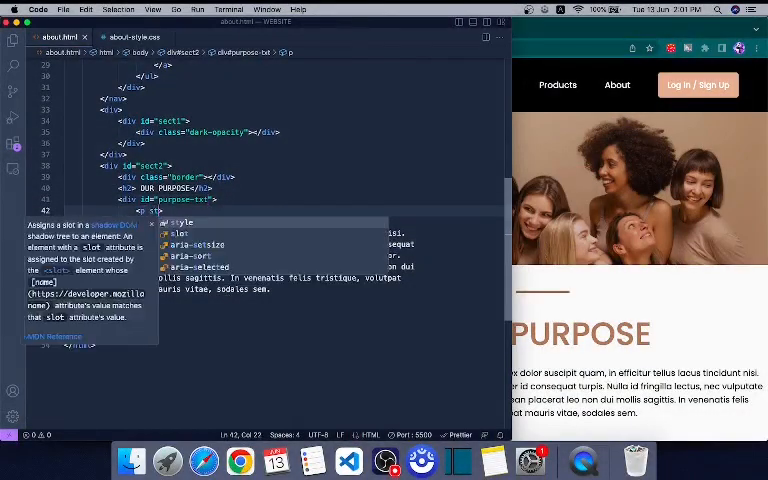
pyautogui.write('le')
pyautogui.press('Return')
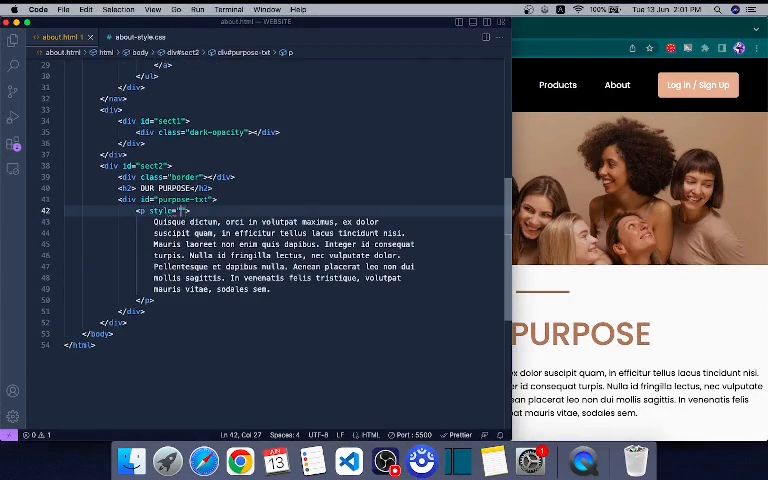
pyautogui.write('width')
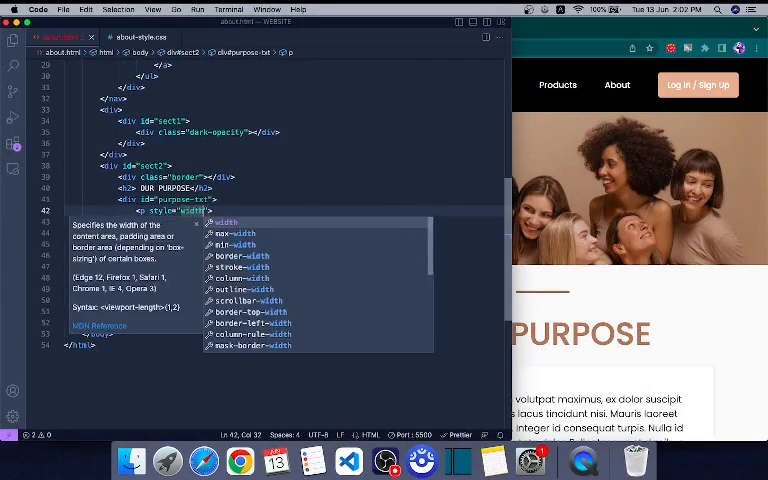
pyautogui.write(': calc(')
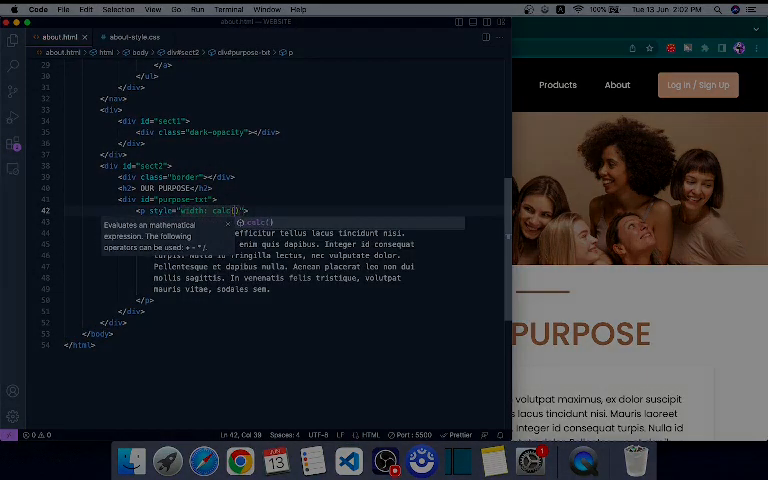
pyautogui.write('100% - 200px); margin')
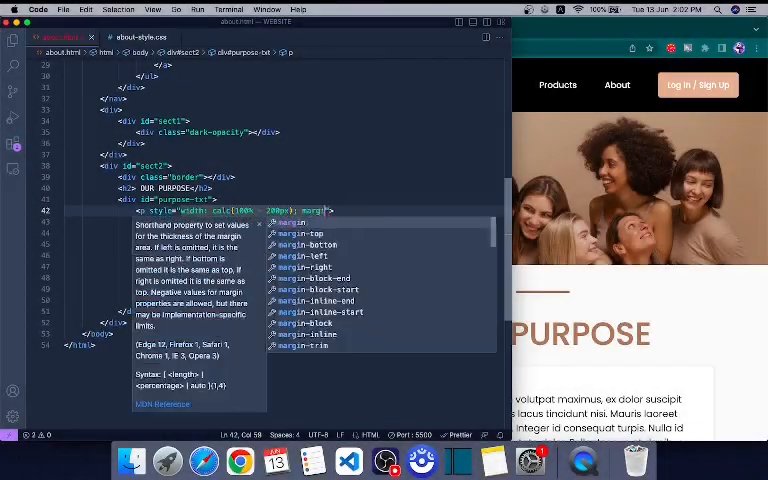
pyautogui.write(': auto')
pyautogui.click(580, 330)
pyautogui.scroll(-3, 537, 310)
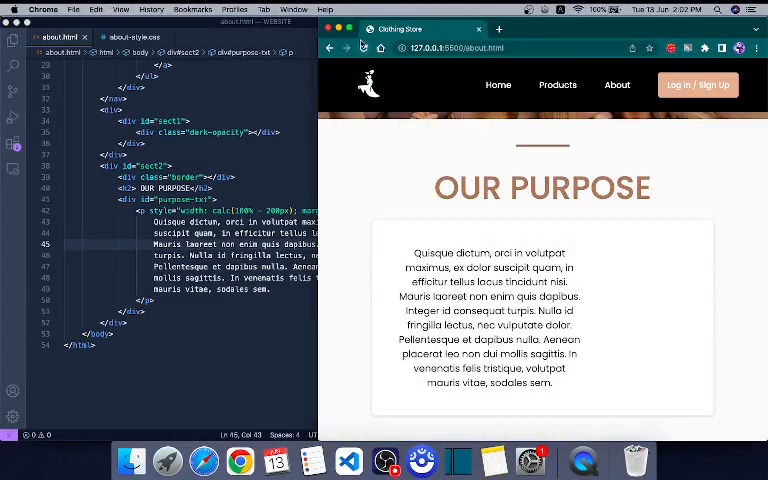
# Step: Check the narrowed paragraph in the Chrome preview at full and half screen width
pyautogui.doubleClick(578, 34)
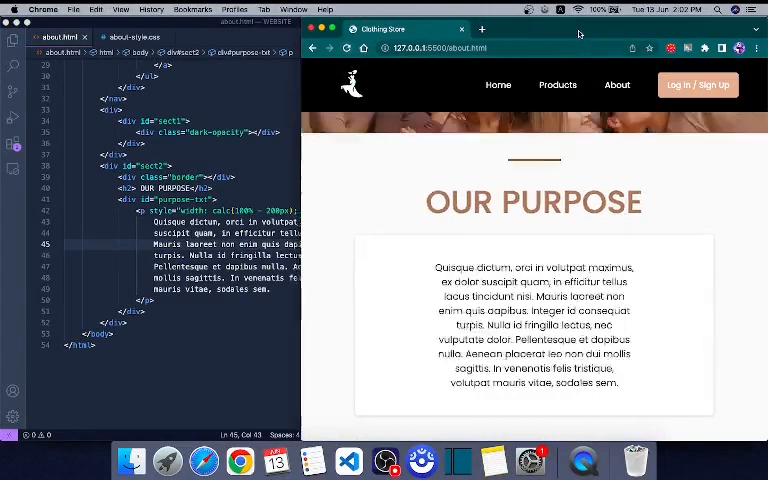
pyautogui.doubleClick(536, 36)
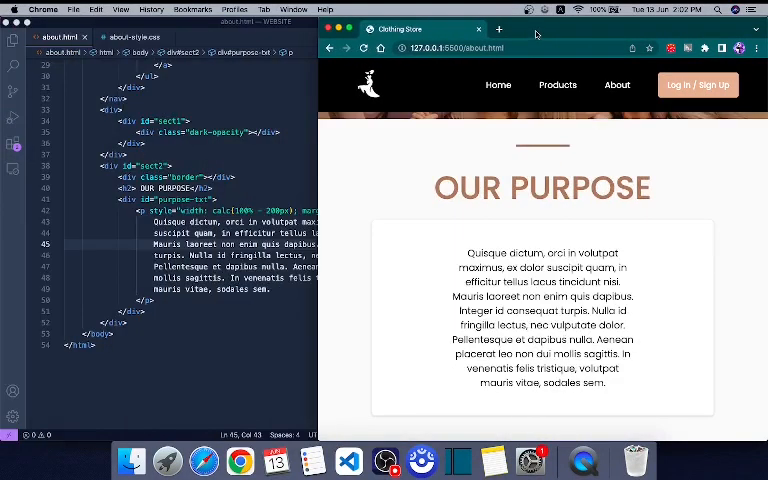
pyautogui.doubleClick(536, 34)
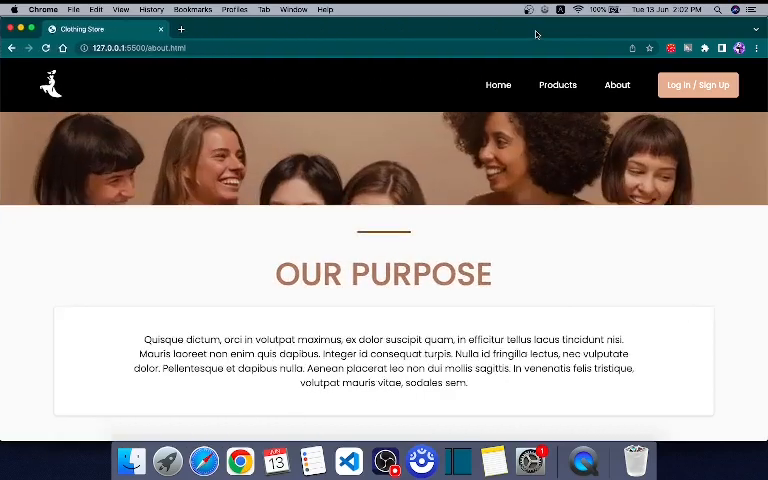
pyautogui.doubleClick(536, 34)
# Step: Create an empty sect3 div after the Our Purpose section in about.html
pyautogui.click(228, 244)
pyautogui.click(367, 300)
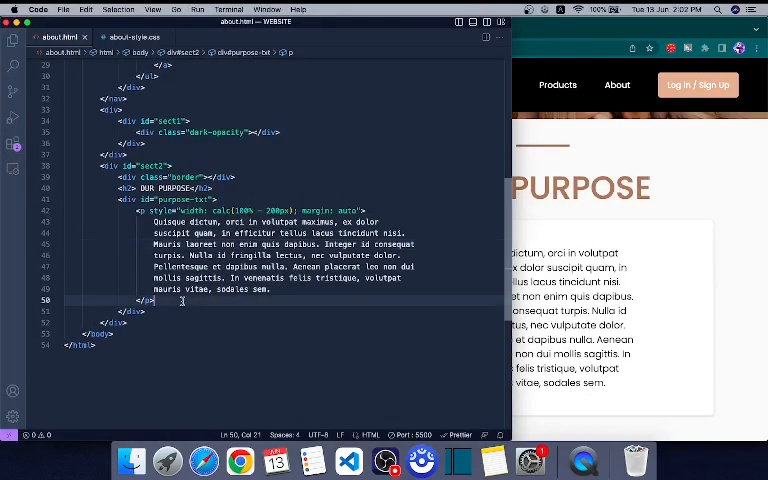
pyautogui.click(161, 311)
pyautogui.click(146, 320)
pyautogui.press('Return')
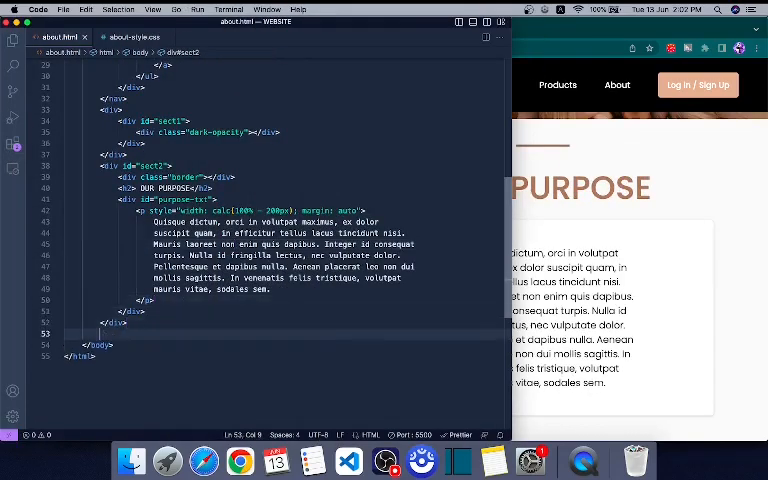
pyautogui.write('div')
pyautogui.press('Return')
pyautogui.press('Return')
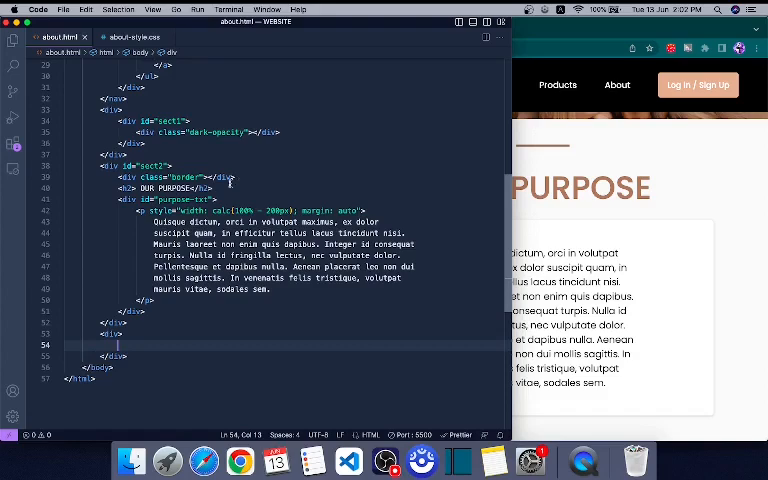
# Step: Paste the border divider div into the new section and add a TOP DESIGNS h2 heading
pyautogui.moveTo(240, 177); pyautogui.dragTo(117, 177)
pyautogui.press('super+c')
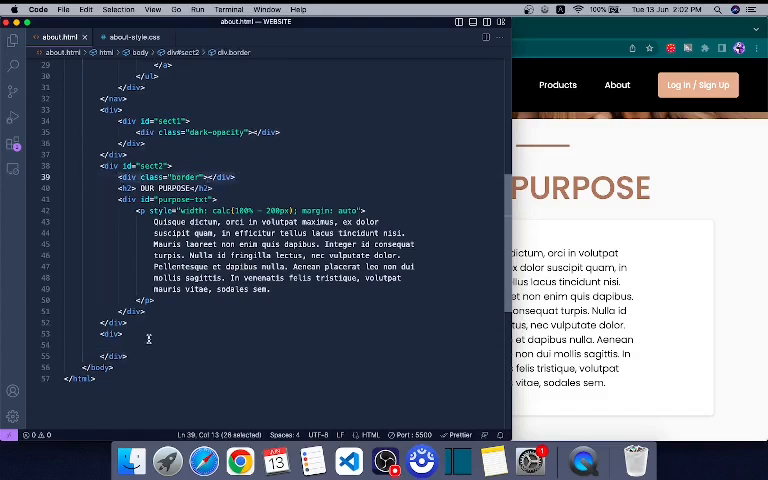
pyautogui.click(146, 341)
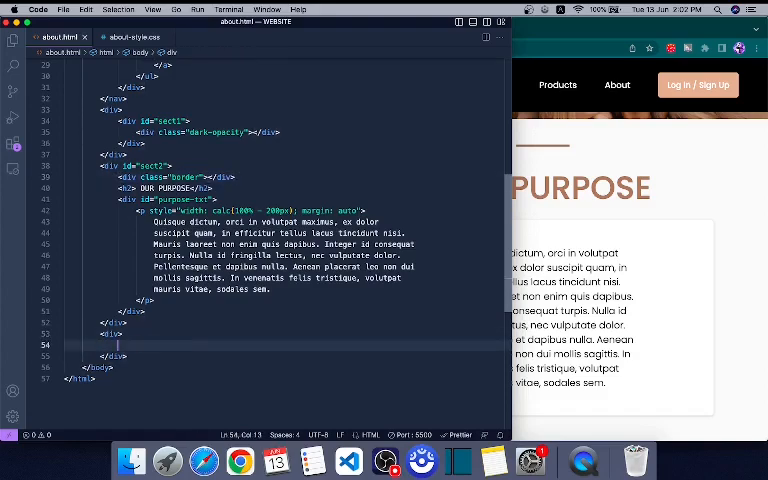
pyautogui.press('super+v')
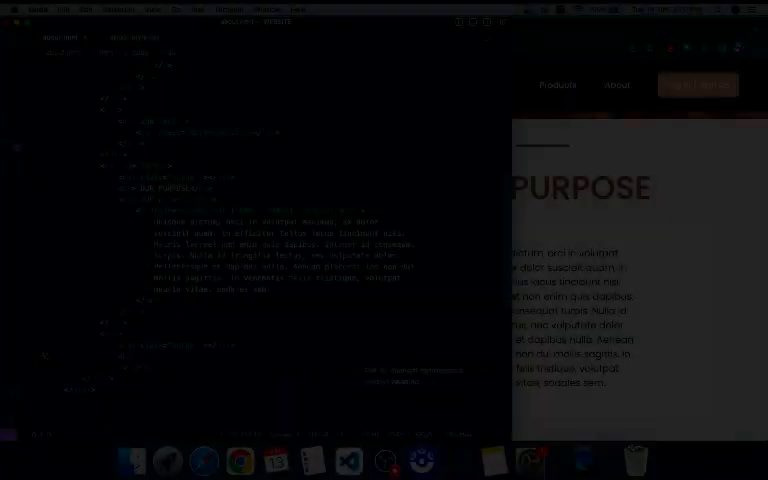
pyautogui.press('super+shift+Return')
pyautogui.write('<div id="sec">')
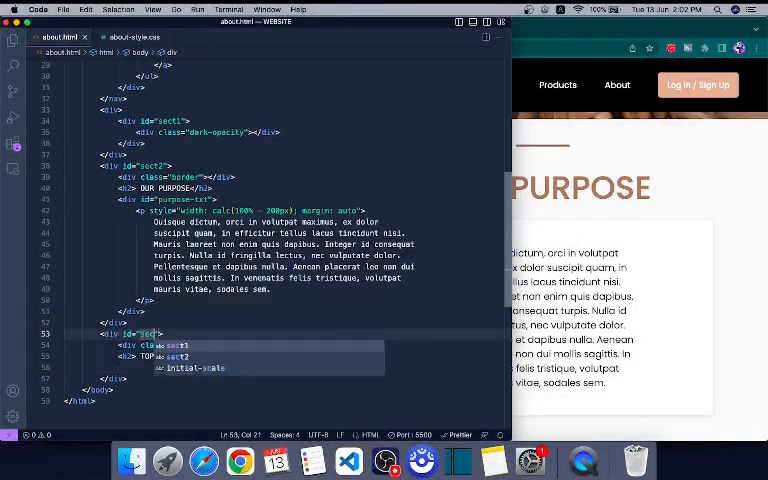
pyautogui.hotkey('ctrl', 'Tab')
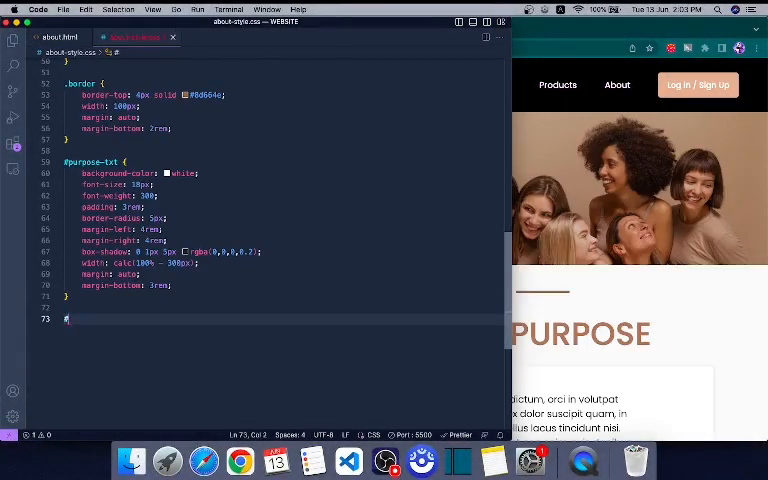
pyautogui.write('#sect3 {')
# Step: Start a #sect3 rule with text-align, then delete it again
pyautogui.press('Return')
pyautogui.write('text-al')
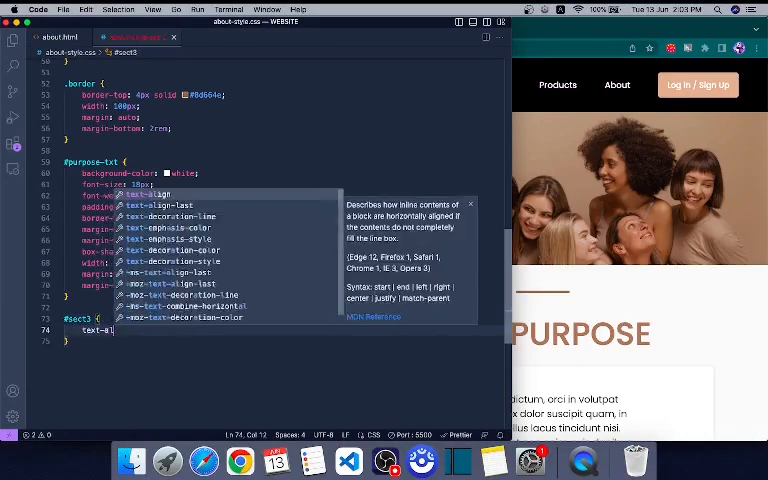
pyautogui.press('Return')
pyautogui.write('center;')
pyautogui.press('Return')
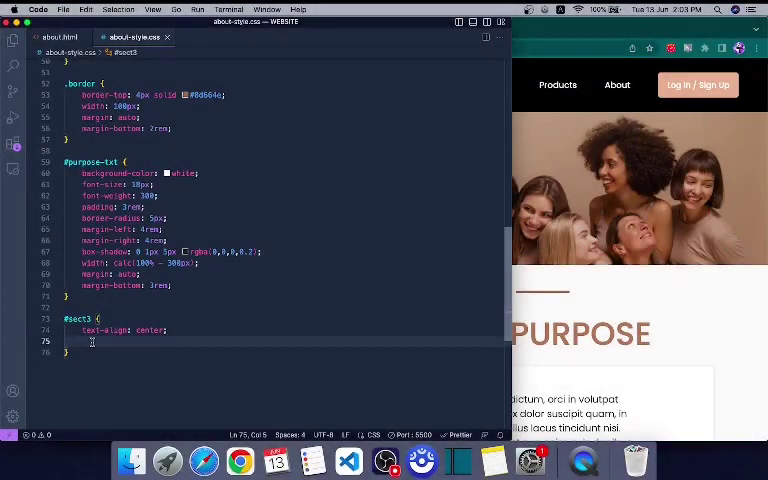
pyautogui.moveTo(79, 352); pyautogui.dragTo(81, 301)
pyautogui.press('BackSpace')
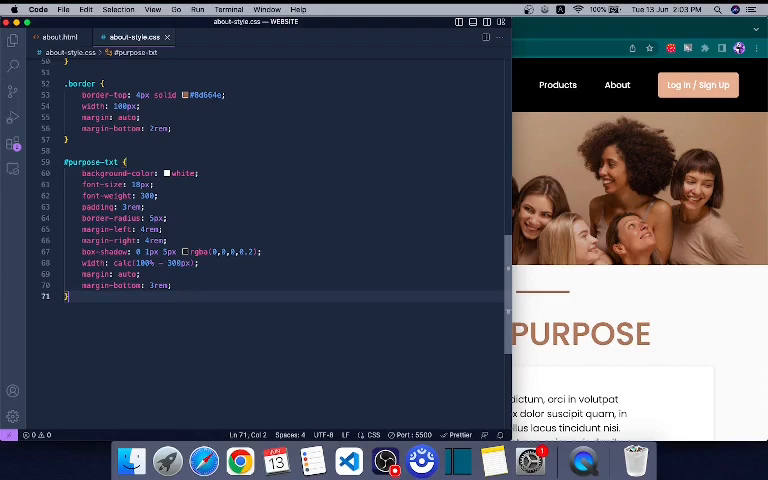
pyautogui.press('BackSpace')
pyautogui.write('}')
# Step: Rename the #sect2 rule in the stylesheet to #section
pyautogui.click(60, 37)
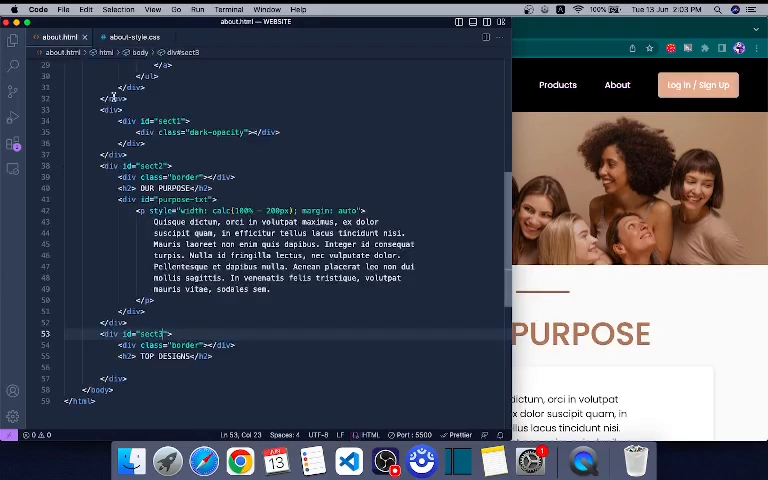
pyautogui.hotkey('ctrl', 'Tab')
pyautogui.scroll(5, 118, 124)
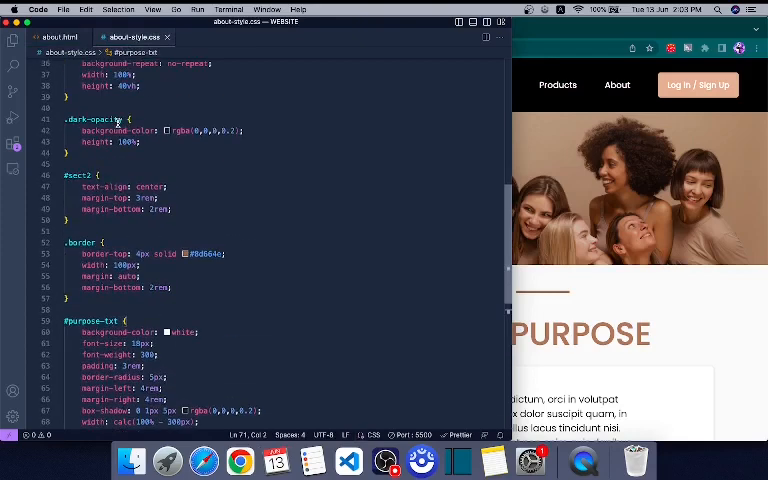
pyautogui.scroll(2, 118, 124)
pyautogui.click(90, 221)
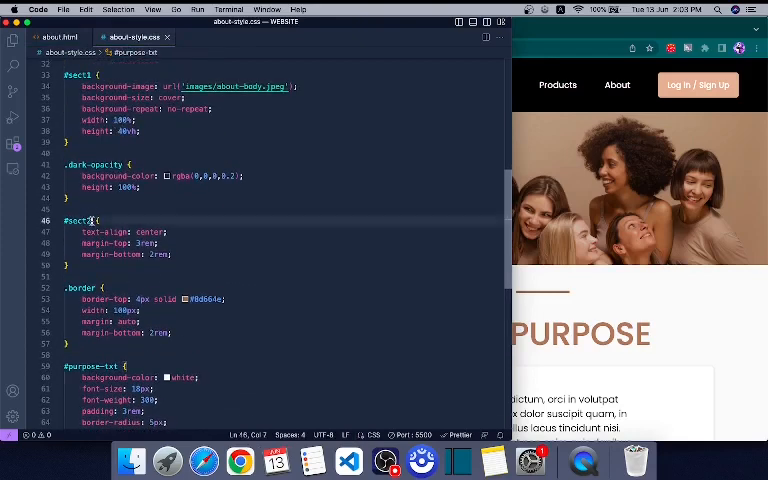
pyautogui.press('BackSpace')
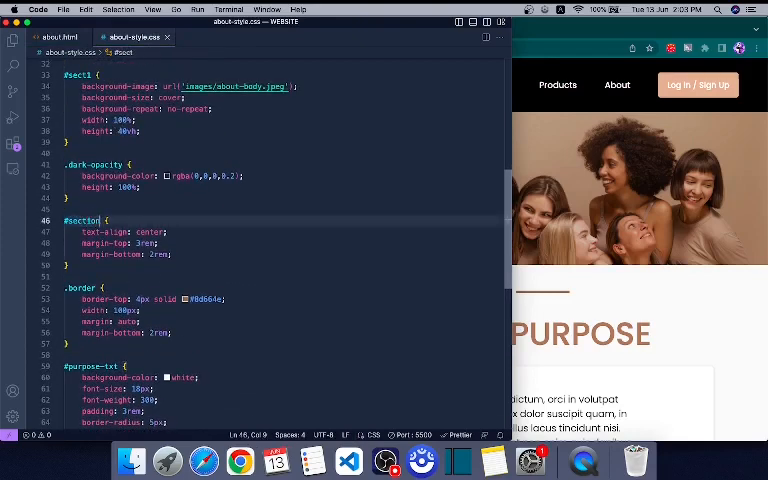
pyautogui.press('BackSpace')
pyautogui.press('BackSpace')
pyautogui.press('BackSpace')
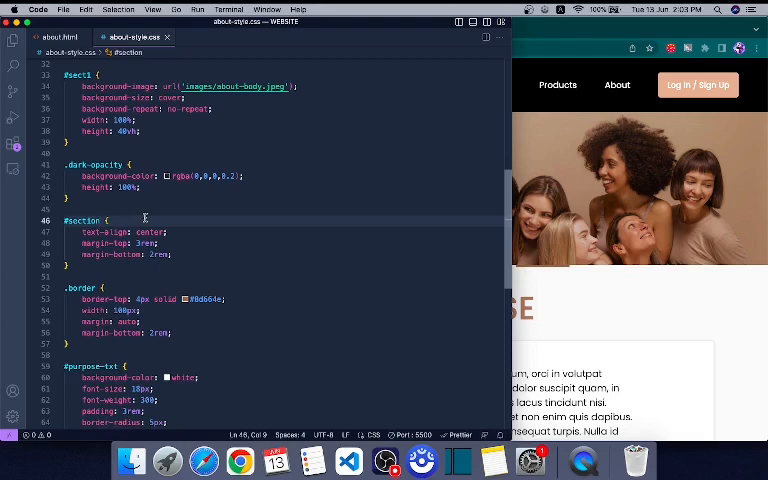
pyautogui.moveTo(82, 221)
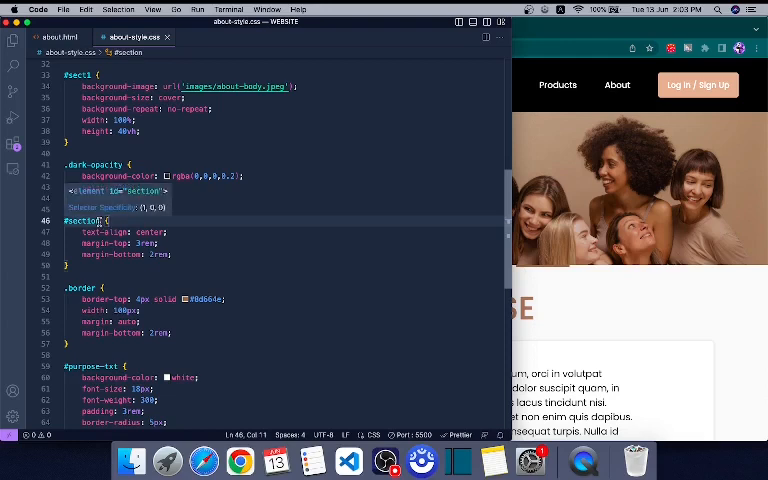
pyautogui.doubleClick(99, 221)
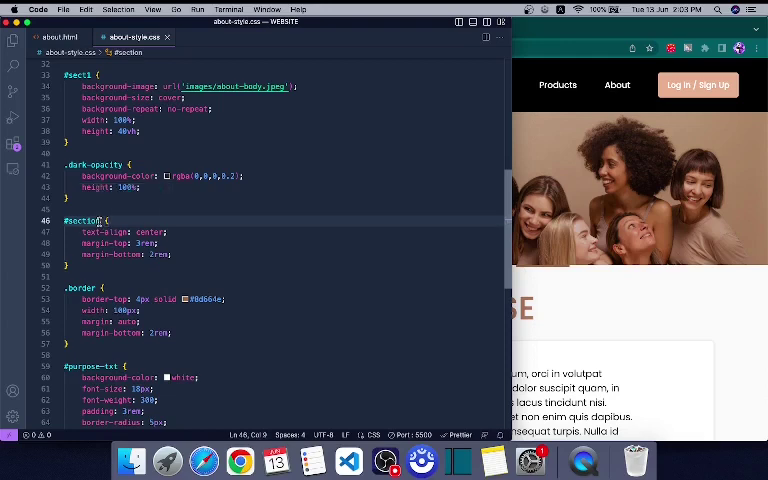
# Step: Change id="sect2" and id="sect3" in about.html to id="section"
pyautogui.click(58, 37)
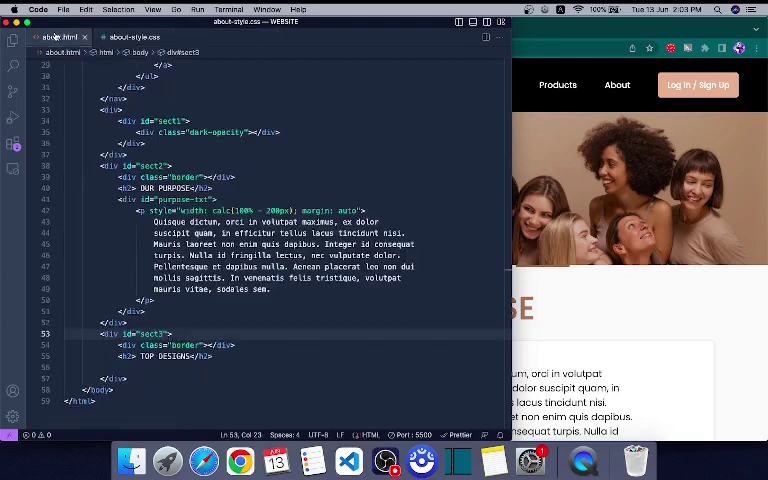
pyautogui.click(161, 165)
pyautogui.press('BackSpace')
pyautogui.write('ion')
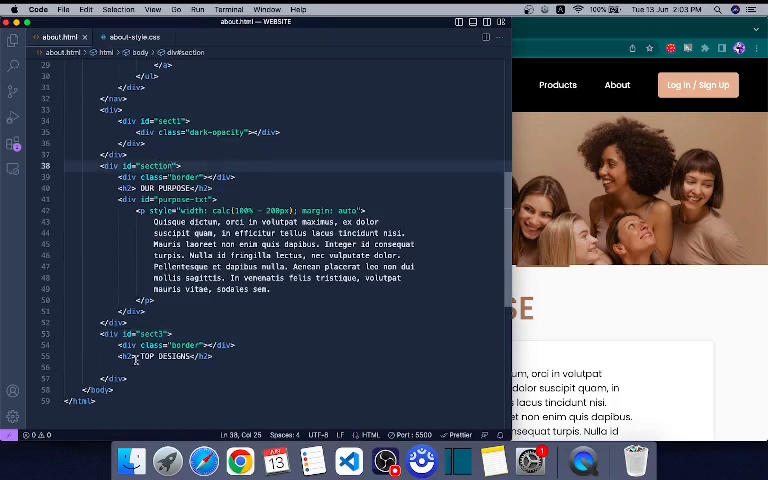
pyautogui.click(162, 333)
pyautogui.press('BackSpace')
pyautogui.write('io')
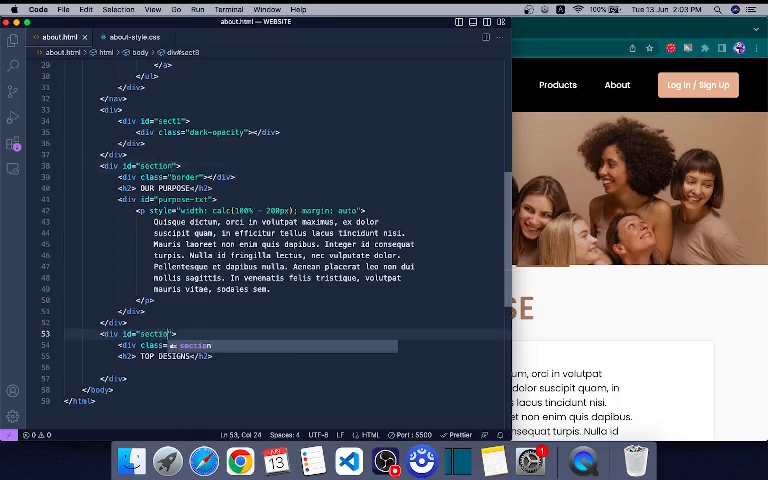
pyautogui.scroll(-10, 305, 228)
pyautogui.click(539, 353)
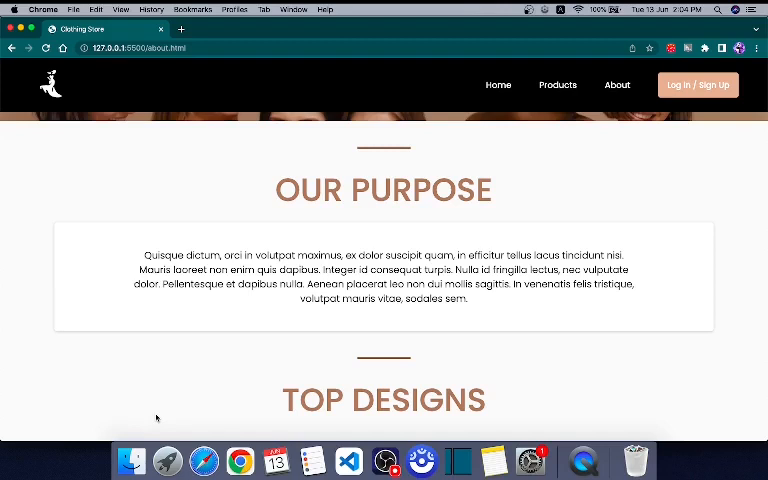
pyautogui.click(558, 87)
pyautogui.scroll(-4, 250, 317)
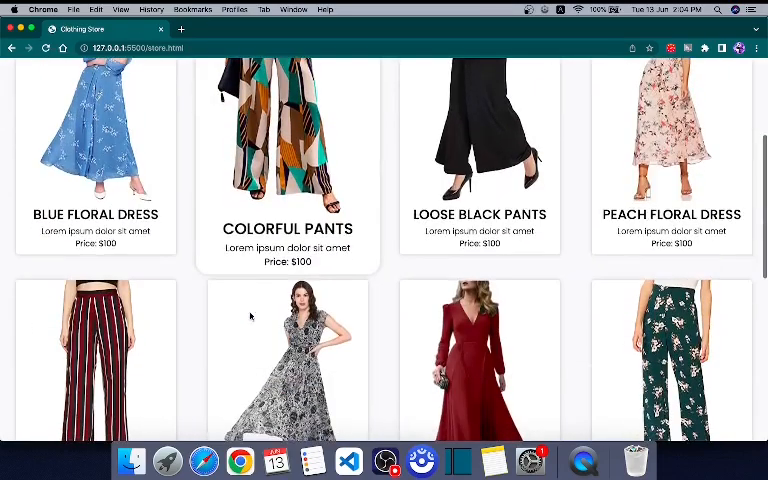
pyautogui.scroll(4, 475, 118)
pyautogui.click(617, 86)
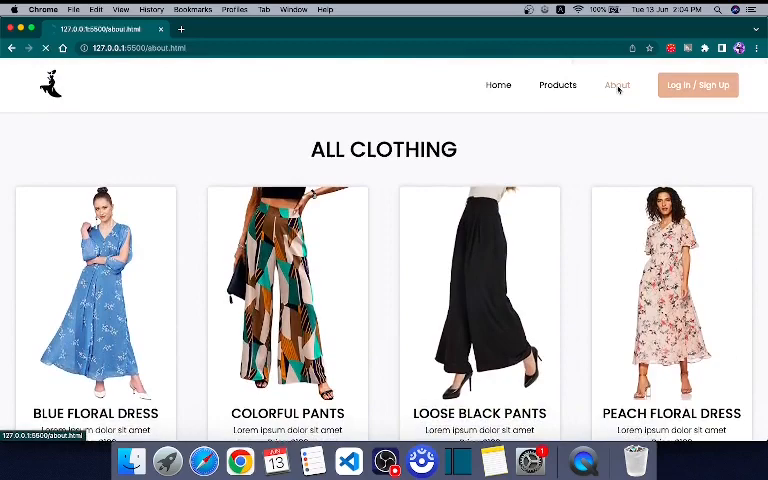
pyautogui.scroll(-3, 321, 312)
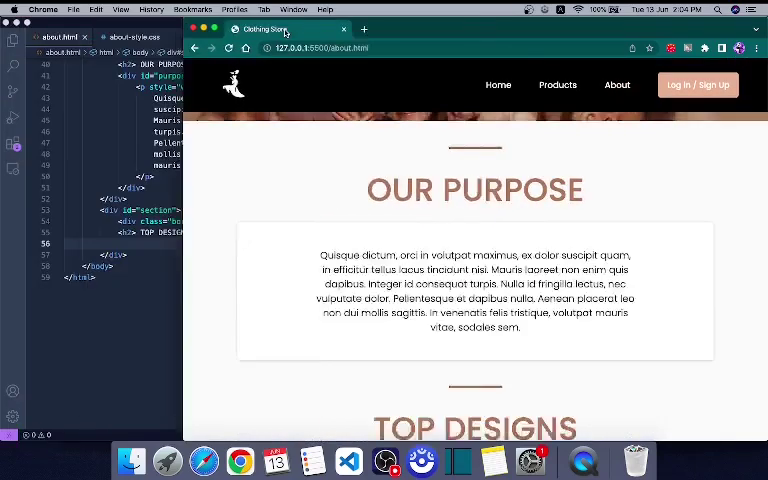
# Step: Add profile and design-profile divs in Top Designs with the top1.png floral dress image
pyautogui.moveTo(284, 33); pyautogui.dragTo(601, 31)
pyautogui.click(163, 218)
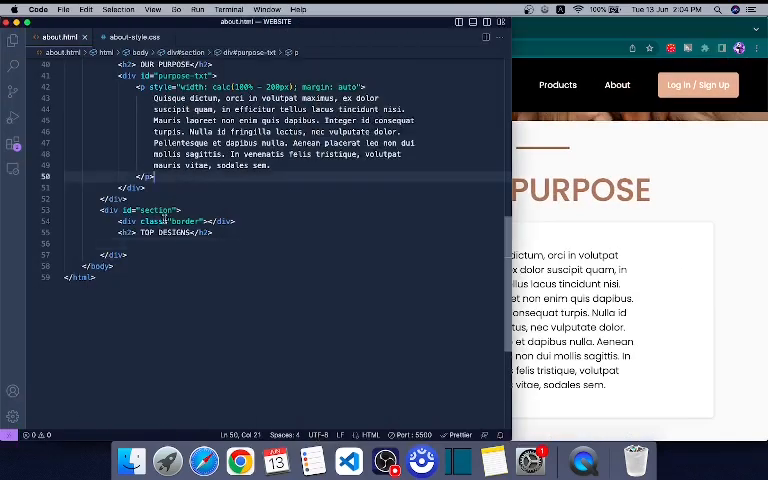
pyautogui.click(158, 243)
pyautogui.write('<')
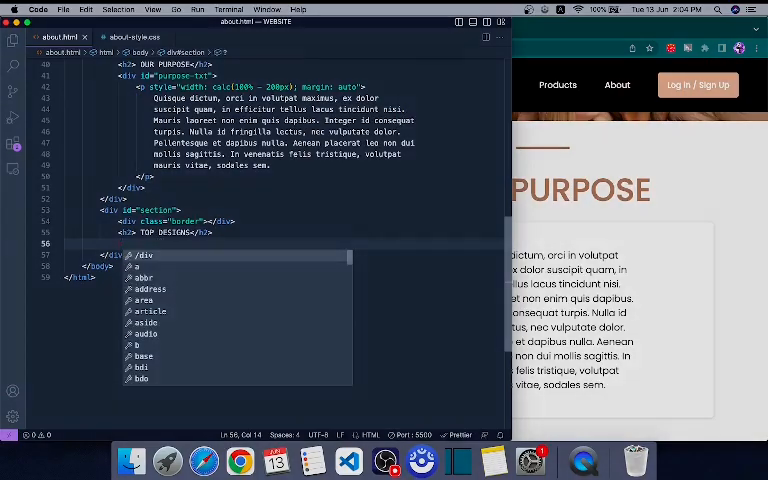
pyautogui.write('div>')
pyautogui.press('Return')
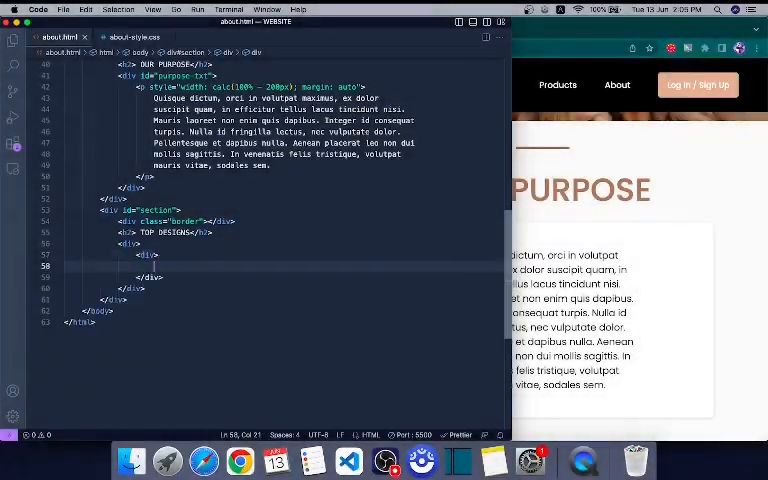
pyautogui.write('class="profile"<div class="design-profile">')
pyautogui.press('Return')
pyautogui.write('<img src="images/')
pyautogui.press('Escape')
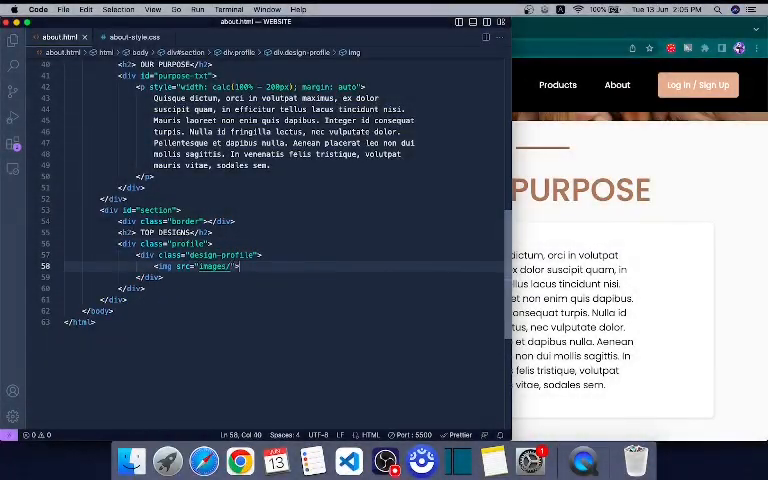
pyautogui.write('products/top-designs/top1.png">')
# Step: Add the 01 number and COLORFUL FLORAL DRESS title paragraphs to the card
pyautogui.press('Return')
pyautogui.write('<p style="font-weight: 300;')
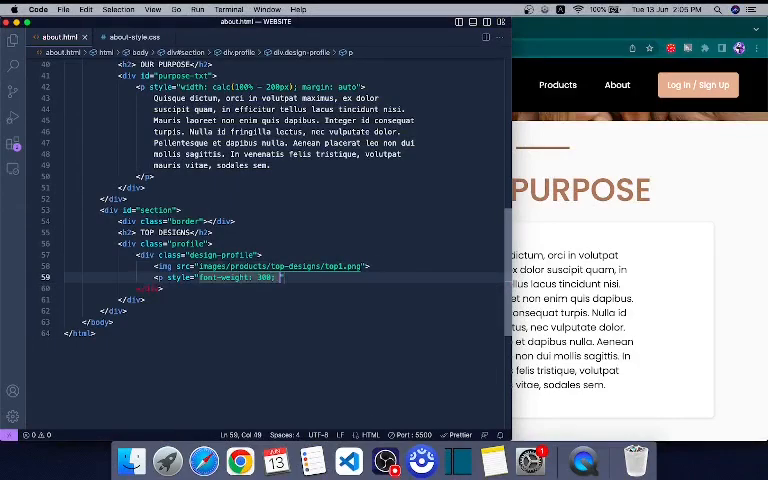
pyautogui.write(' font-size: 12px">01')
pyautogui.press('End')
pyautogui.press('Return')
pyautogui.write('<p style="font-')
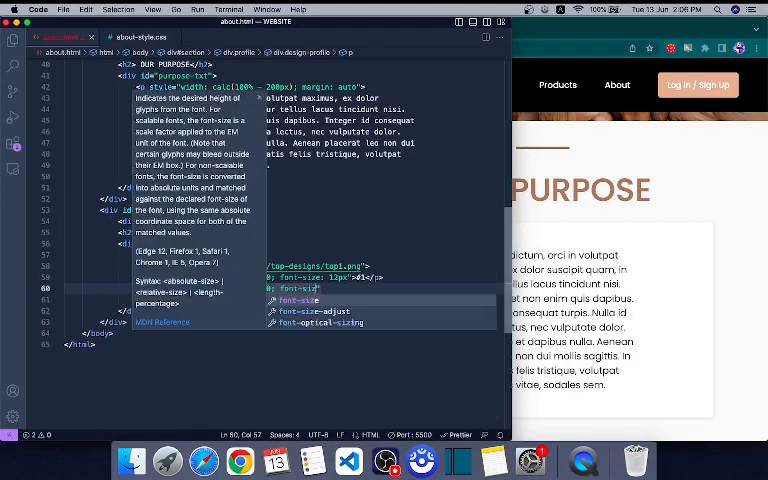
pyautogui.write('weight: 400; font-size 24px">COLORFUL FLORAL DRESS')
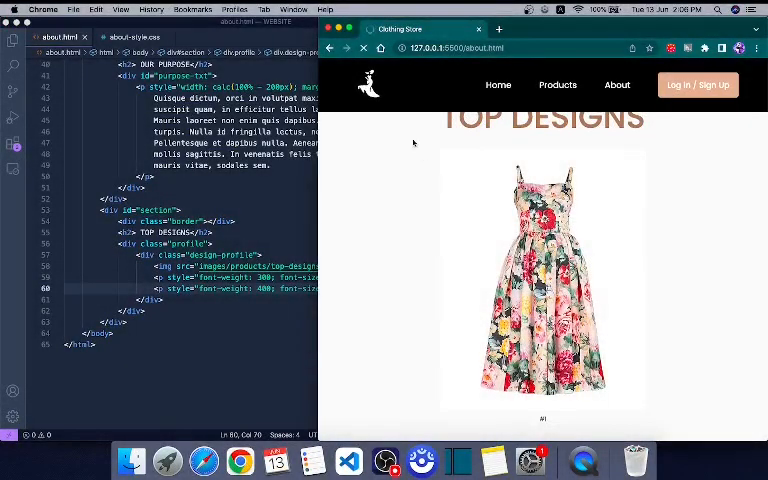
pyautogui.scroll(-1, 377, 163)
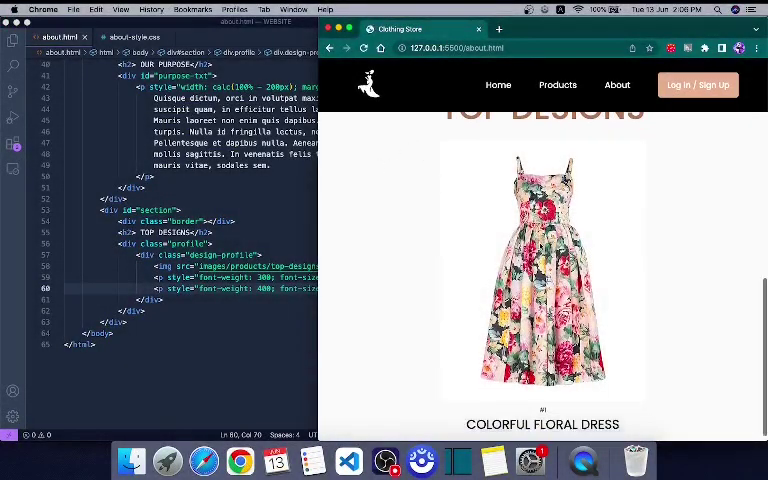
pyautogui.click(266, 302)
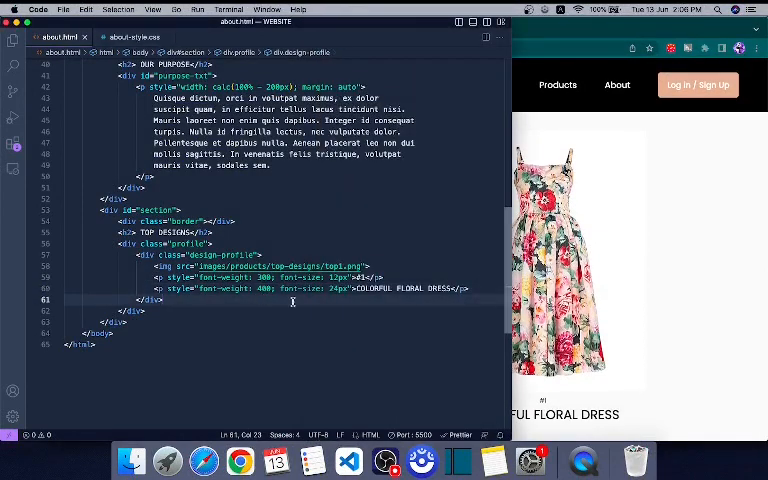
pyautogui.click(166, 244)
pyautogui.moveTo(166, 244); pyautogui.dragTo(203, 243)
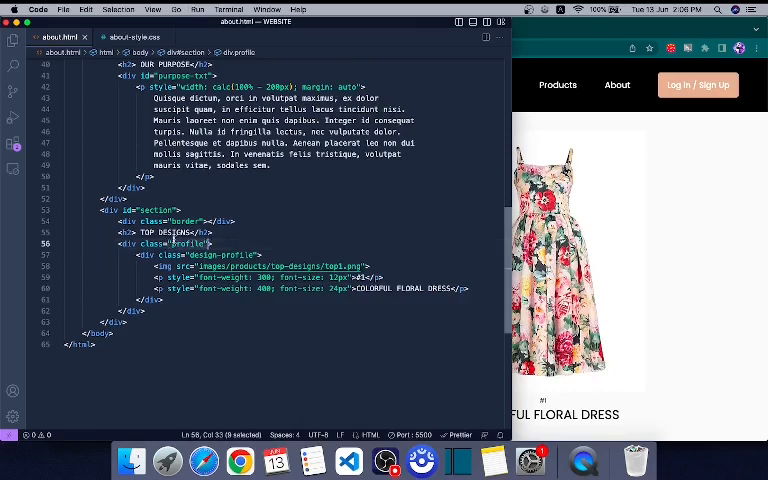
# Step: Add a .profile rule with flex display, justify-content, flex-wrap and flex-direction
pyautogui.click(121, 40)
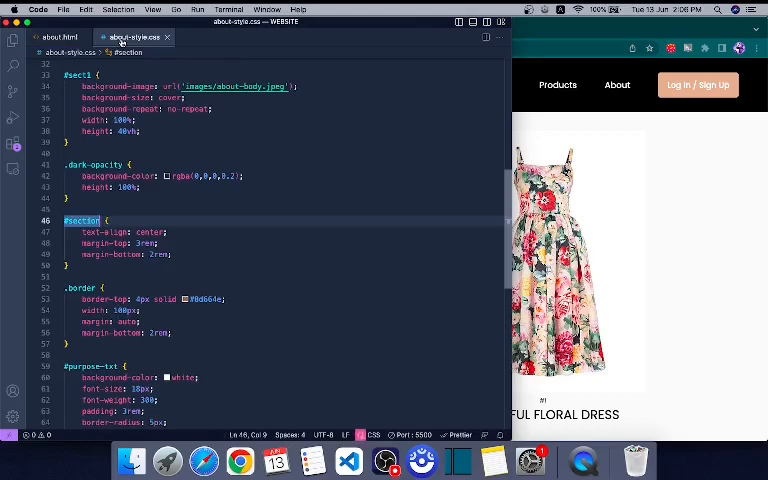
pyautogui.scroll(-5, 151, 295)
pyautogui.click(75, 317)
pyautogui.press('Return')
pyautogui.write('.profile {')
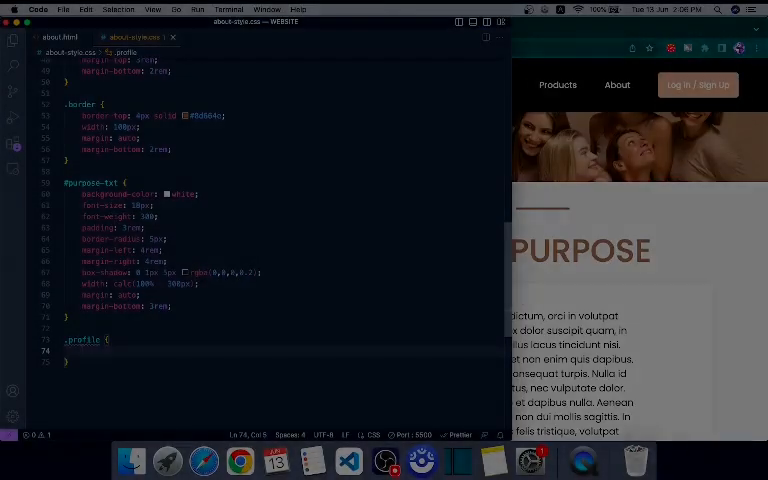
pyautogui.write('display: flex;     justify-content: space-around;     flex-wrap: wrap;     flex-direction: row;')
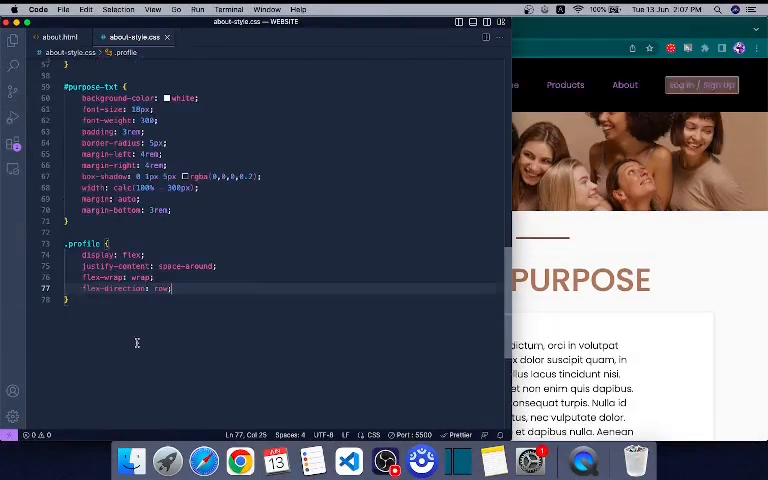
pyautogui.press('Down')
pyautogui.press('Return')
pyautogui.press('Return')
pyautogui.write('.design-profile {     background-color: white;     color: black;     width: 400')
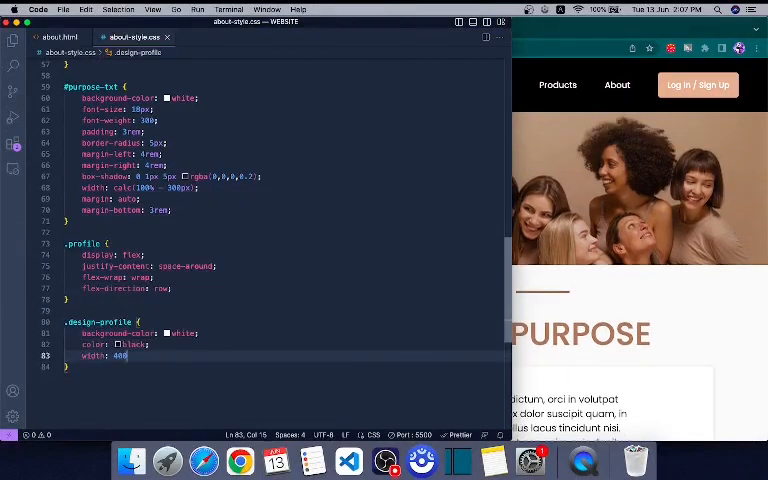
pyautogui.write('px;')
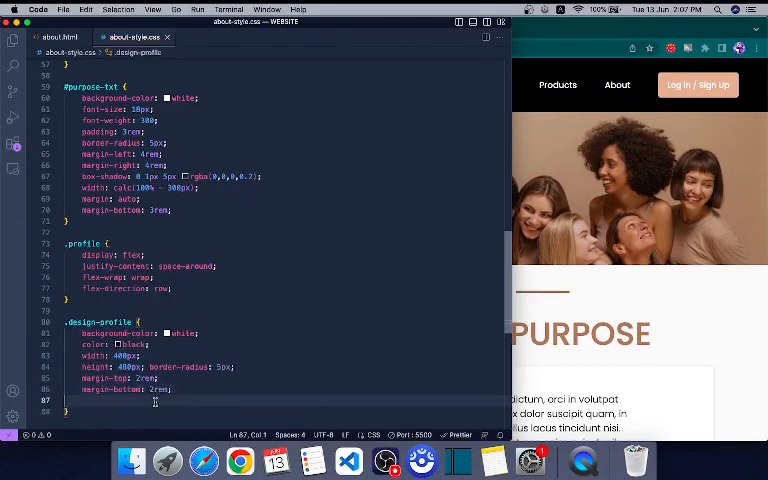
pyautogui.write('     height: 400px; border-radius: 5px;     margin-top: 2rem;     margin-bottom: 2rem;     box-shadow: 0 2px 5px rgba(0,0,0,0.15);')
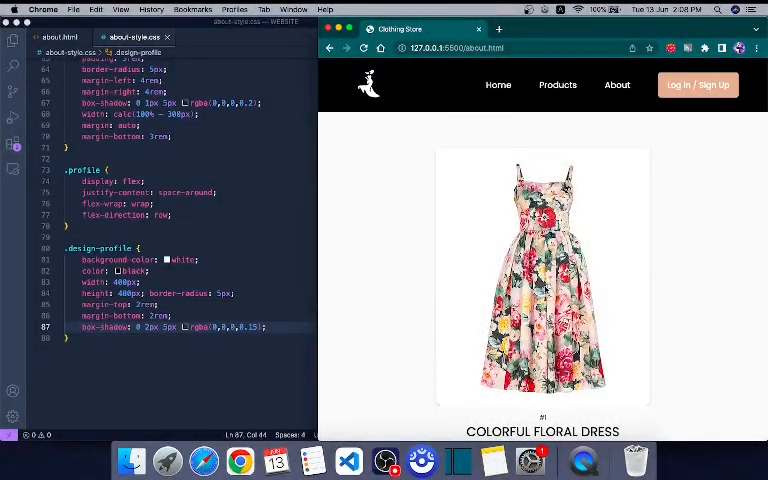
# Step: Create .design-profile as a white 400px rounded card with margins and box-shadow
pyautogui.click(135, 351)
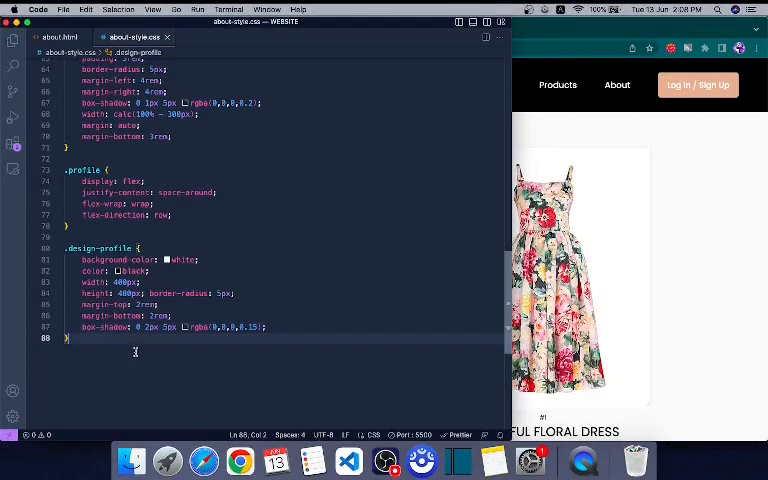
pyautogui.press('Return')
pyautogui.press('Return')
pyautogui.write('.d')
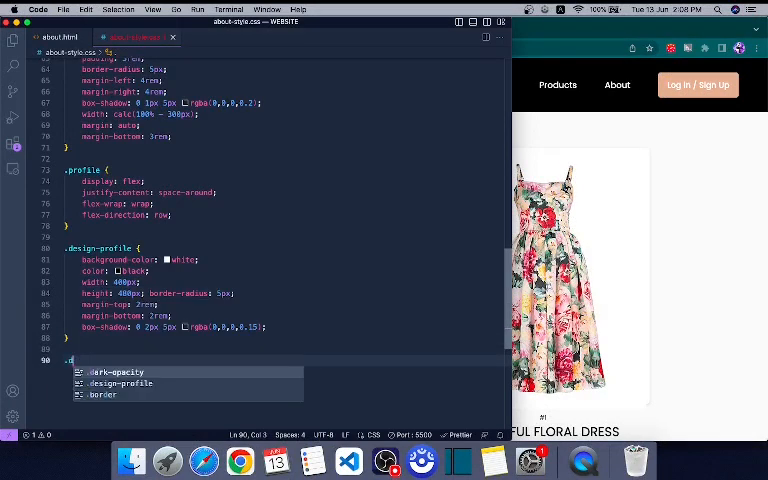
pyautogui.write('esign')
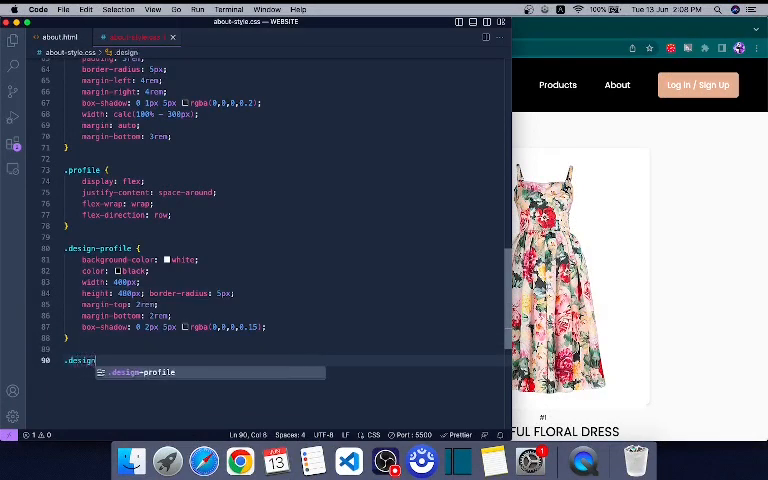
pyautogui.click(540, 370)
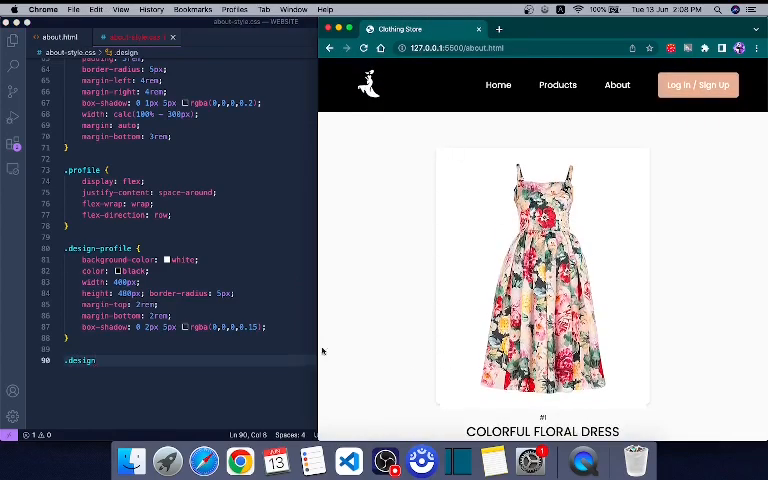
# Step: Add a '.design-profile > img' rule with width 300px and height 400px, then reload the page
pyautogui.click(185, 351)
pyautogui.doubleClick(129, 367)
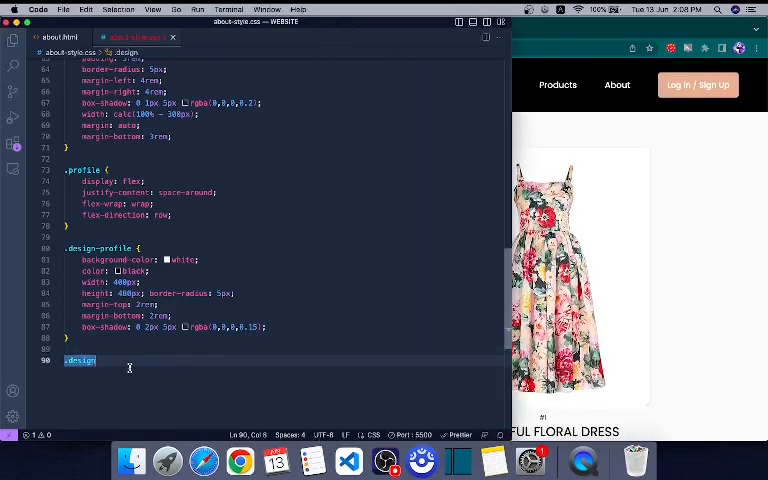
pyautogui.write('-profile .')
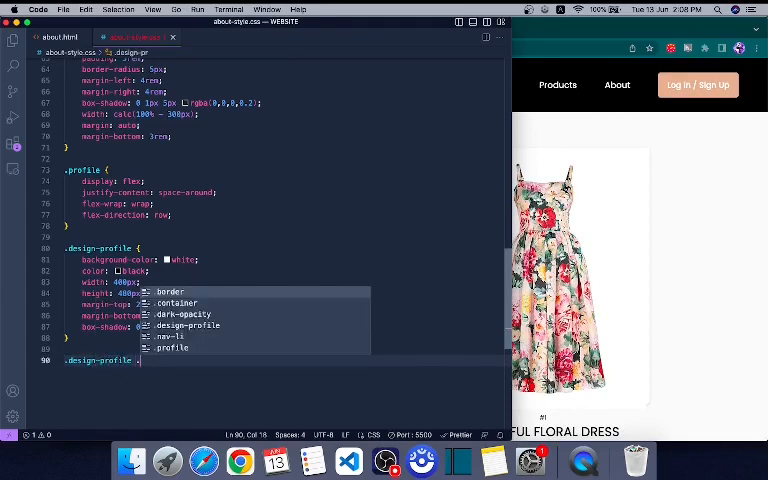
pyautogui.press('Escape')
pyautogui.write('img')
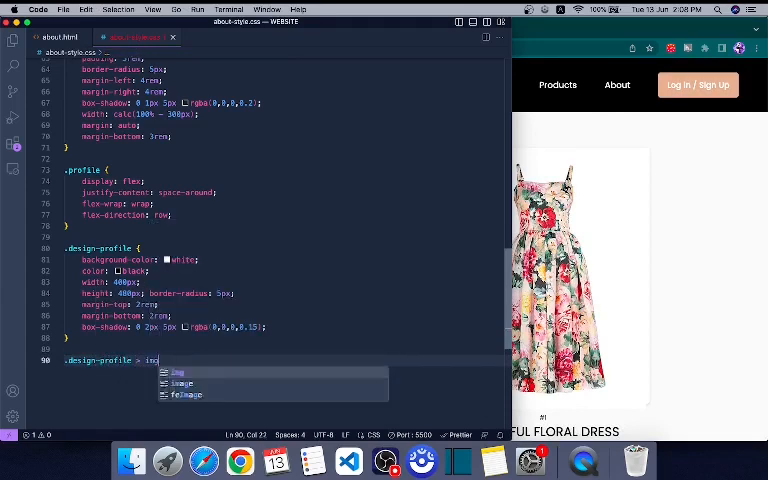
pyautogui.write(' {')
pyautogui.press('Return')
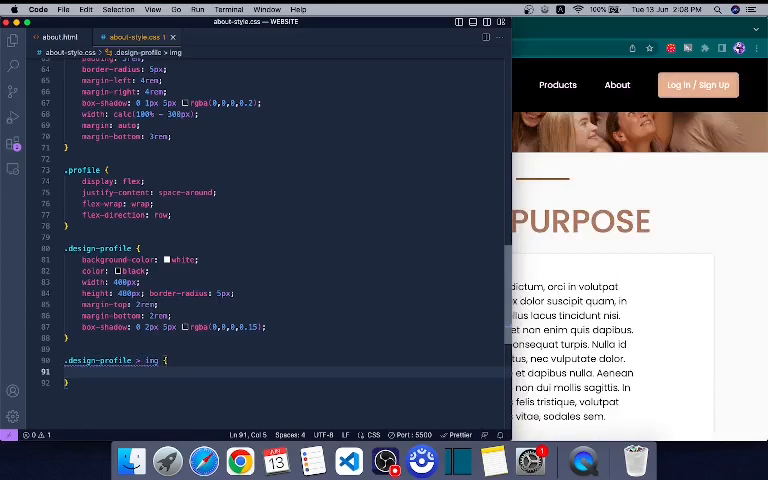
pyautogui.write('wi')
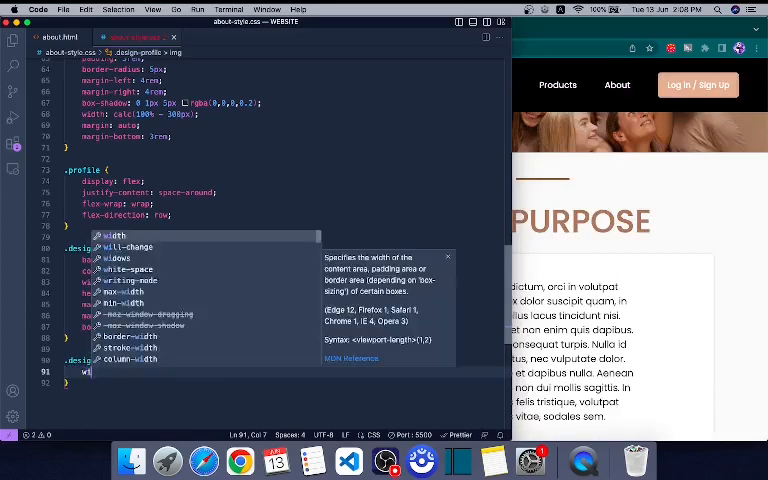
pyautogui.write('dth: 300p')
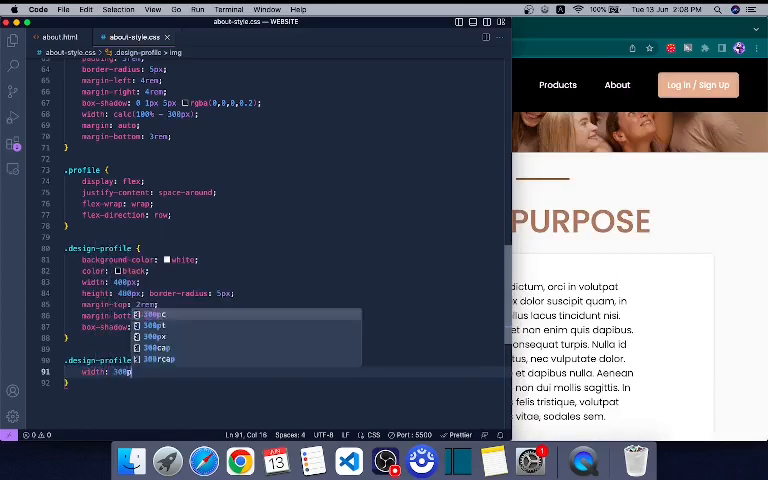
pyautogui.write('x;')
pyautogui.press('Return')
pyautogui.write('height: ')
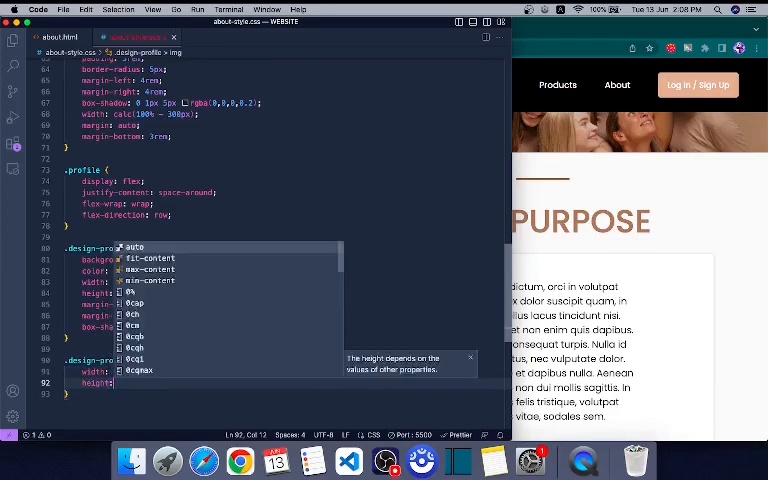
pyautogui.write('400px;')
pyautogui.click(695, 277)
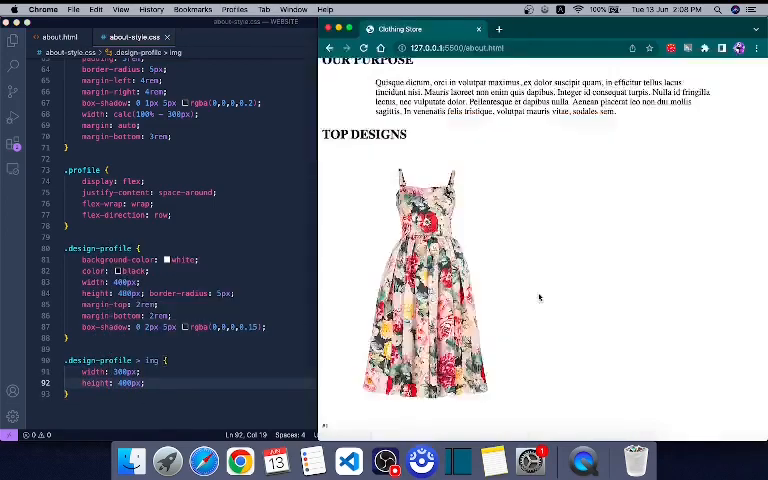
pyautogui.scroll(-5, 540, 297)
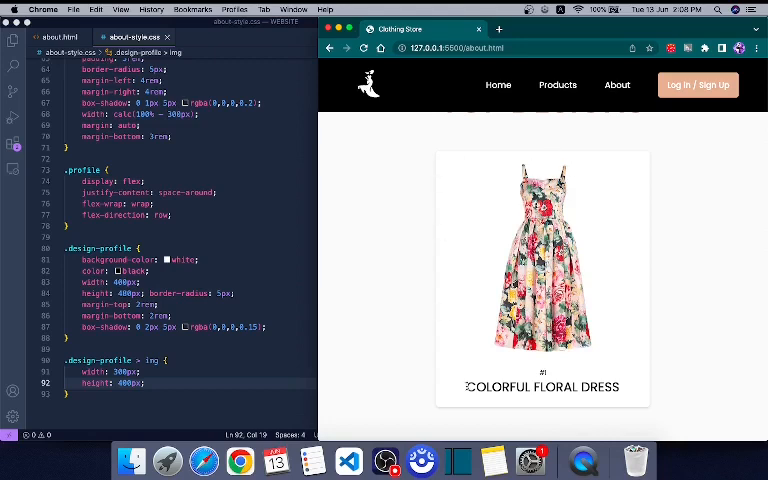
# Step: Select the first design-profile card in about.html to duplicate it five times
pyautogui.click(137, 336)
pyautogui.click(56, 37)
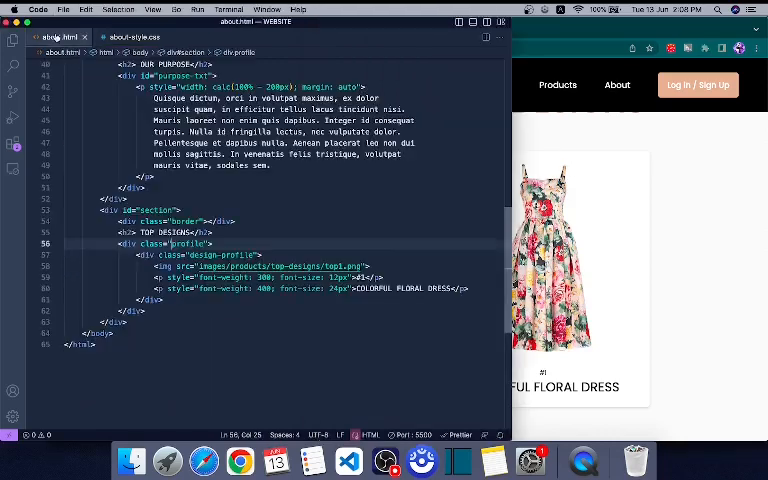
pyautogui.click(574, 232)
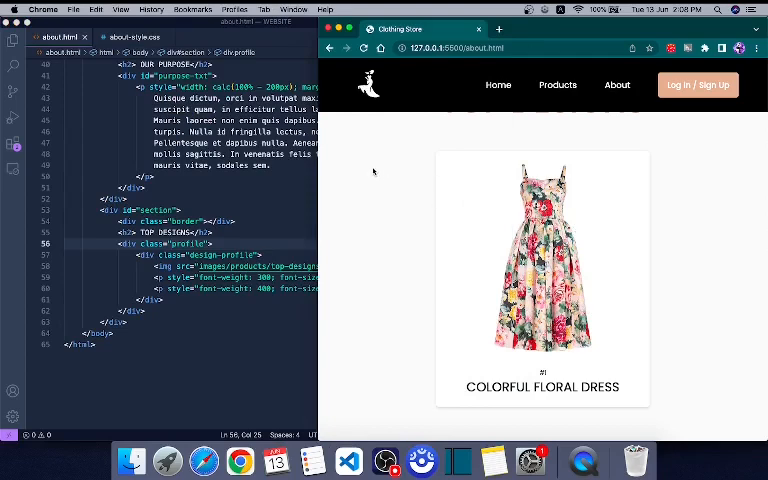
pyautogui.click(270, 257)
pyautogui.click(166, 300)
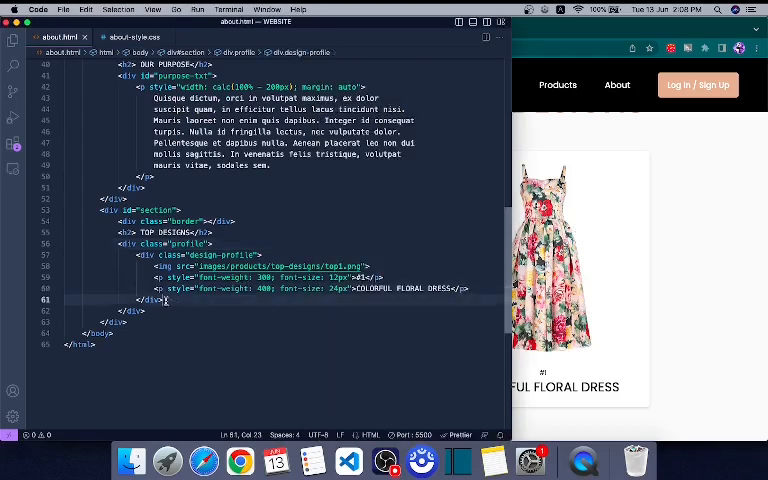
pyautogui.moveTo(162, 299); pyautogui.dragTo(136, 255)
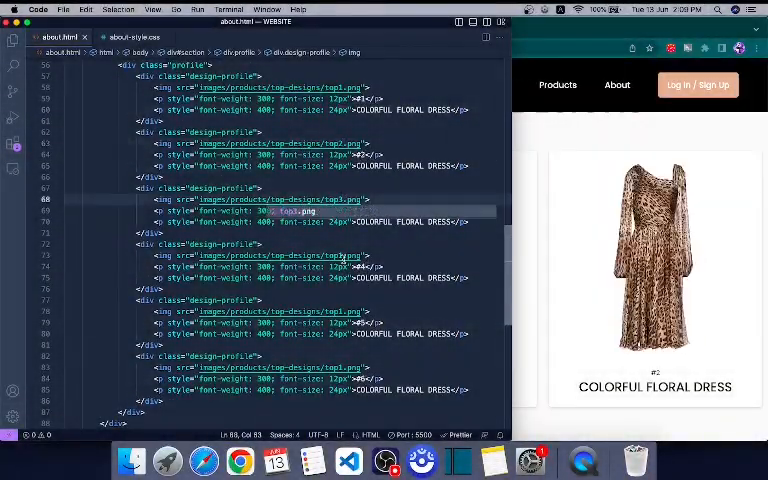
pyautogui.scroll(3, 391, 149)
pyautogui.moveTo(459, 238); pyautogui.dragTo(352, 238)
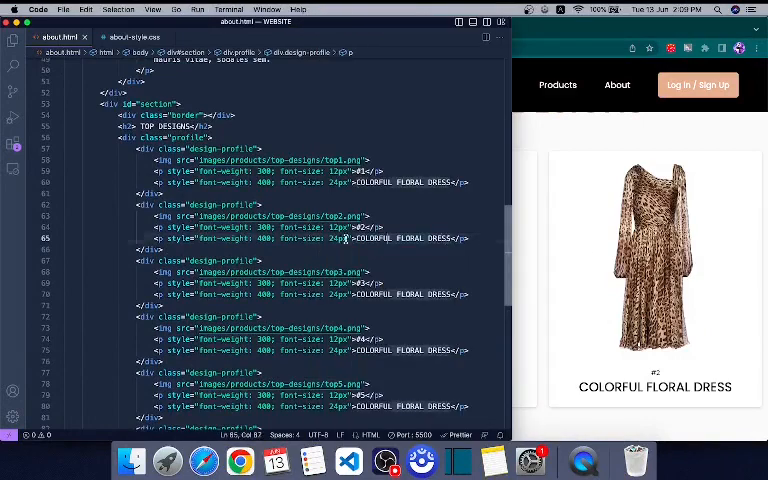
pyautogui.write('BROWN LEOPARD DRESS')
pyautogui.moveTo(455, 294); pyautogui.dragTo(356, 294)
pyautogui.write('BEIGE DESIGNER PANTS')
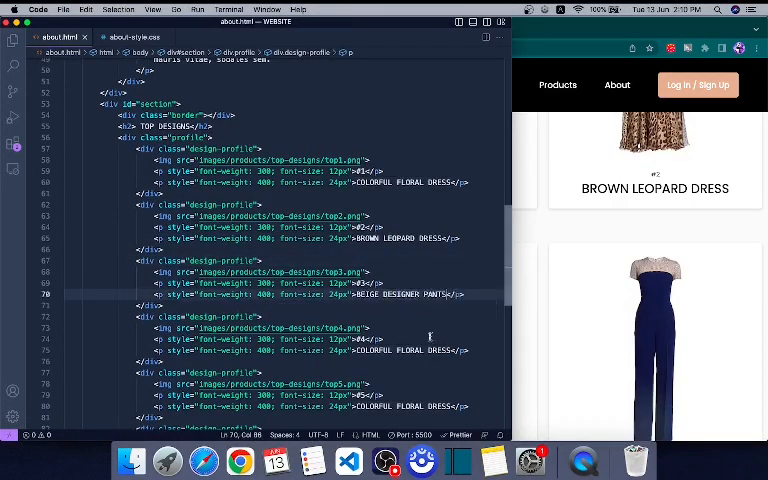
# Step: Change the copies to images top2–top6, numbers #2–#6 and their own product titles
pyautogui.click(440, 350)
pyautogui.click(549, 345)
pyautogui.click(250, 350)
pyautogui.write('PLAIN BLUE JUMPSUIT')
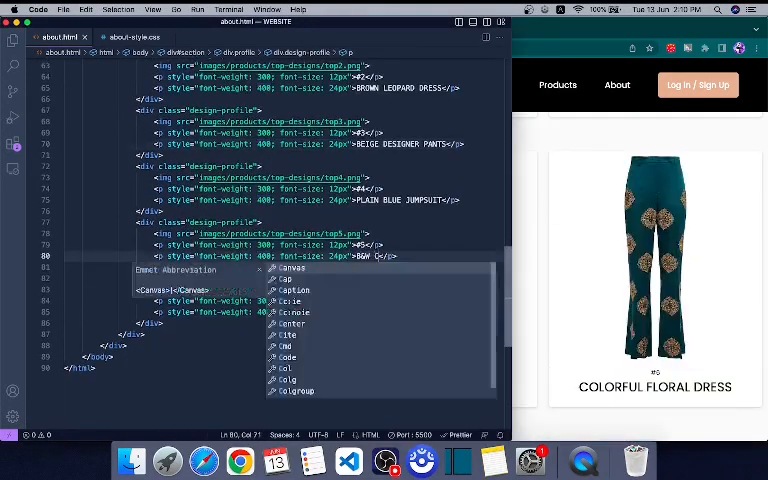
pyautogui.write('B&W FLORAL JUMPSUIT')
pyautogui.click(549, 345)
pyautogui.click(380, 311)
pyautogui.write('PALAZZO</p>')
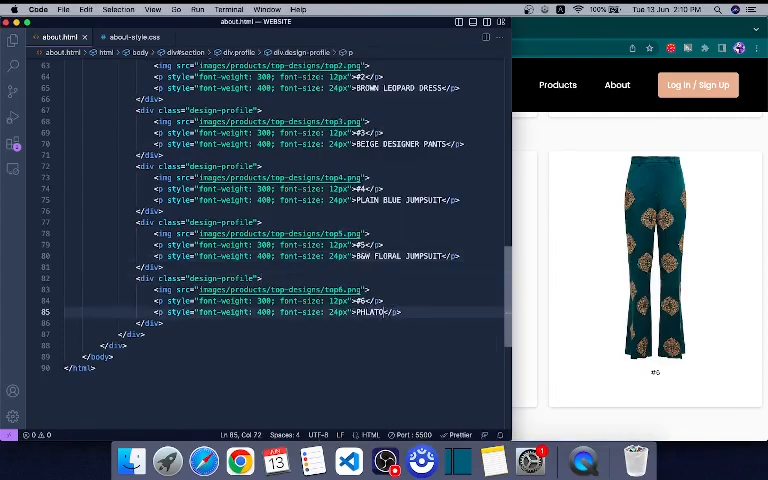
pyautogui.click(506, 213)
pyautogui.scroll(-5, 474, 234)
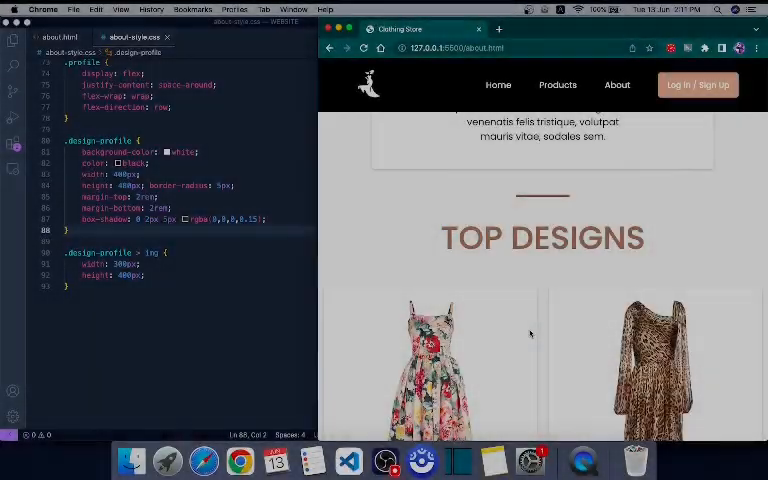
pyautogui.scroll(-2, 530, 334)
pyautogui.scroll(-1, 530, 334)
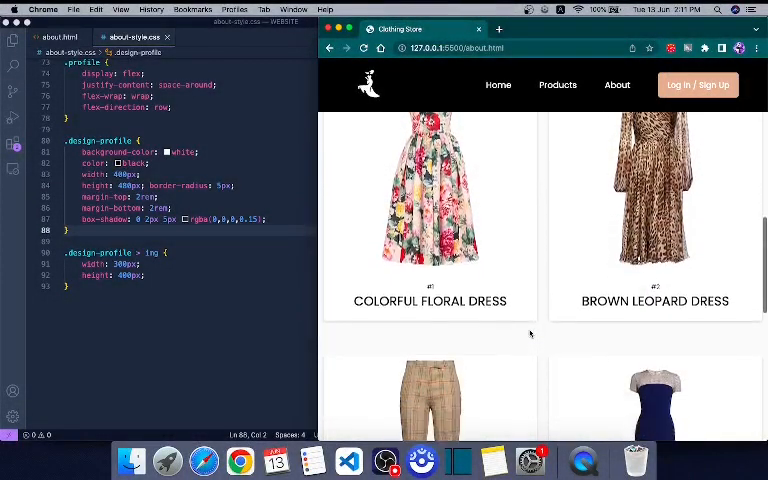
pyautogui.scroll(-2, 530, 334)
pyautogui.scroll(-1, 530, 334)
pyautogui.scroll(2, 530, 334)
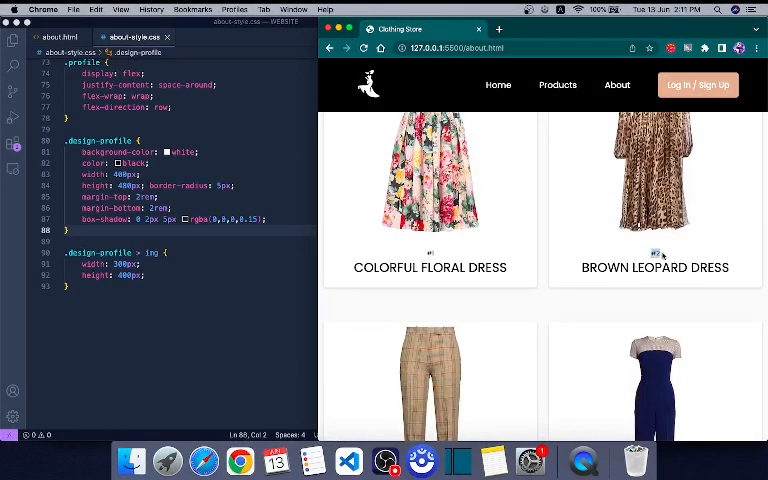
# Step: Scroll the Top Designs cards in Chrome down to B&W Floral Jumpsuit and Phlato Designer Pants
pyautogui.click(620, 258)
pyautogui.scroll(-2, 542, 278)
pyautogui.scroll(-4, 542, 278)
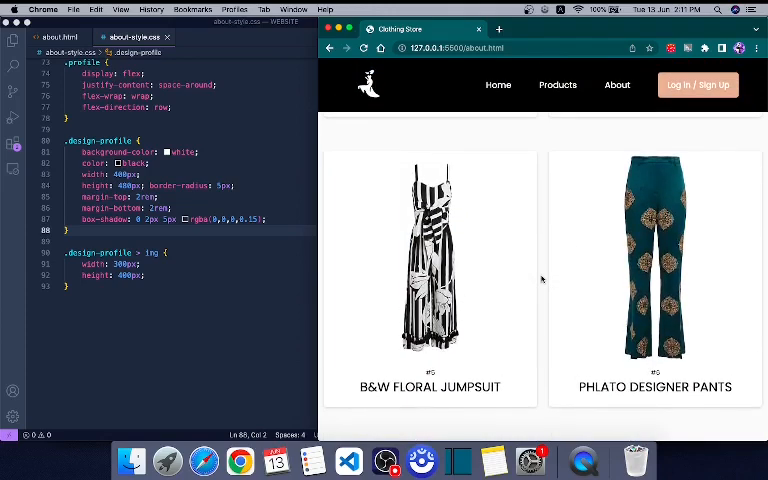
pyautogui.scroll(5, 541, 280)
pyautogui.scroll(2, 541, 279)
pyautogui.scroll(2, 541, 279)
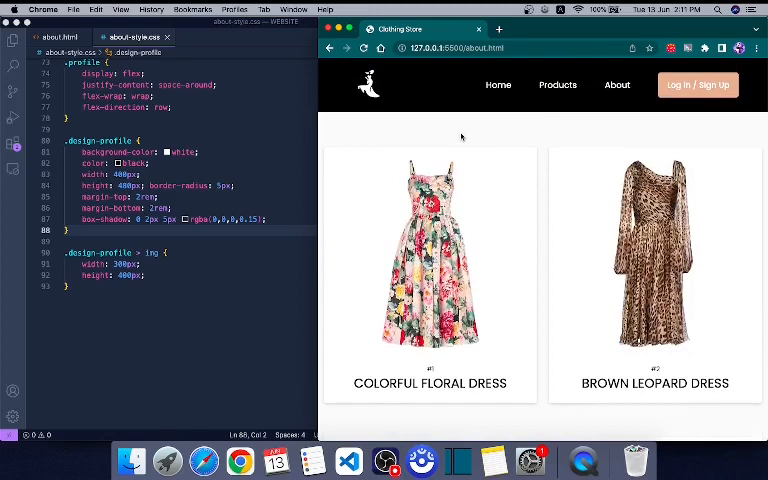
pyautogui.click(228, 241)
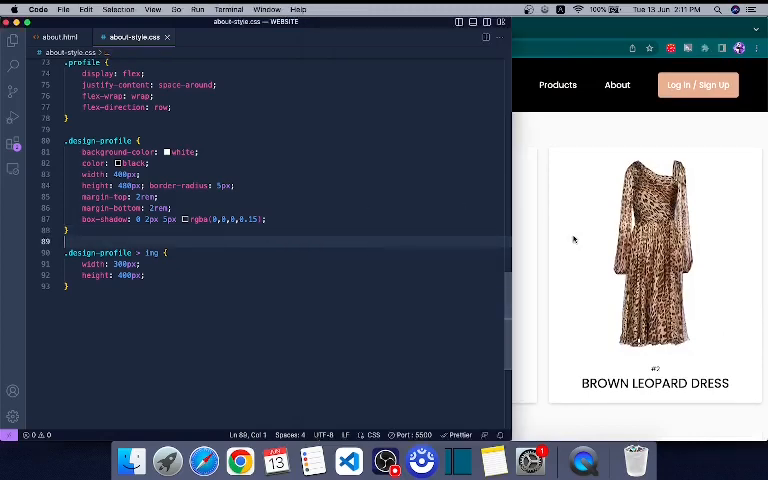
# Step: Create an empty .designer-profile:hover rule below .design-profile
pyautogui.press('Return')
pyautogui.write('.')
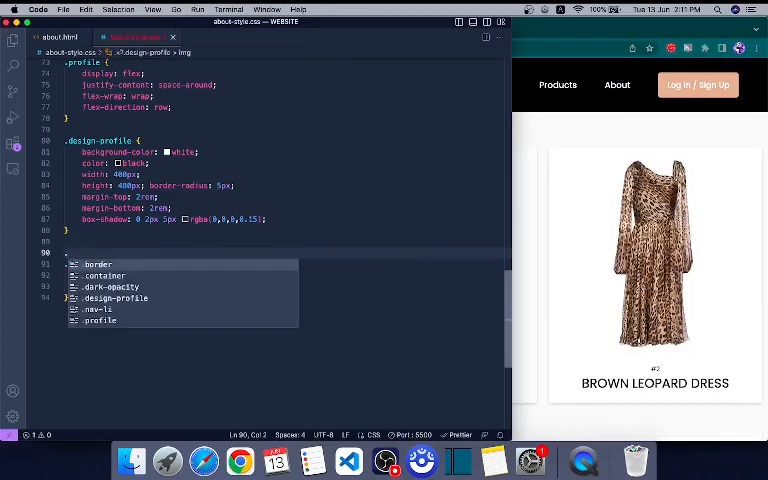
pyautogui.write('DES')
pyautogui.press('BackSpace')
pyautogui.press('BackSpace')
pyautogui.press('BackSpace')
pyautogui.write('d')
pyautogui.press('BackSpace')
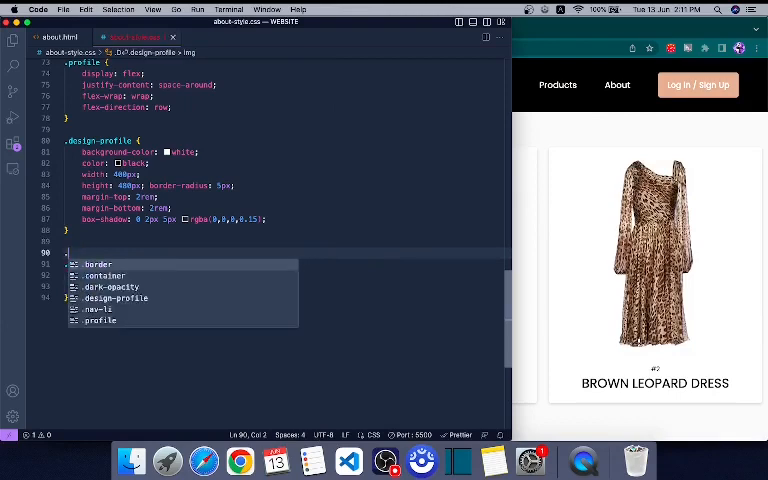
pyautogui.write('designer')
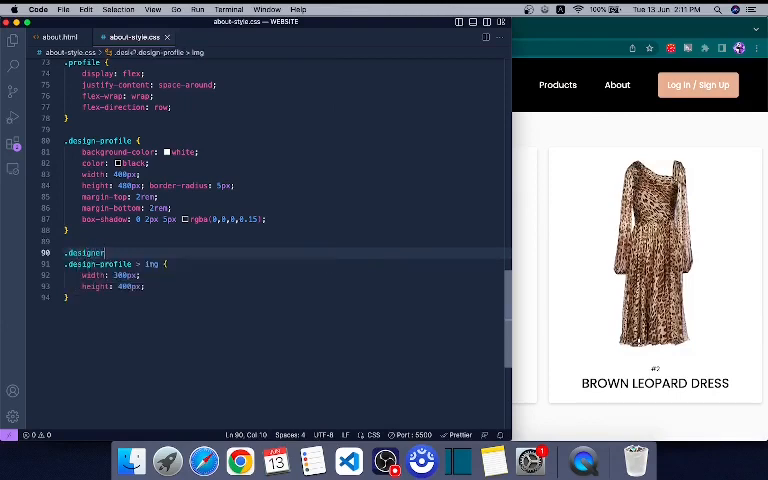
pyautogui.write('-profi')
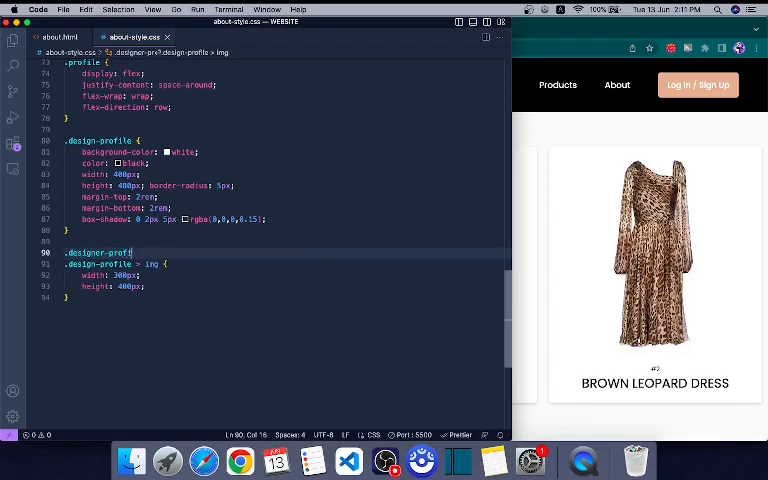
pyautogui.write('le:hover {')
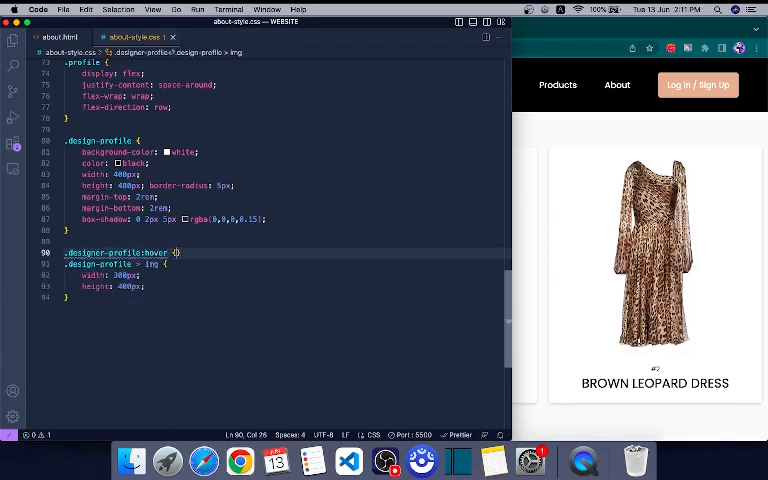
pyautogui.press('Return')
pyautogui.click(217, 278)
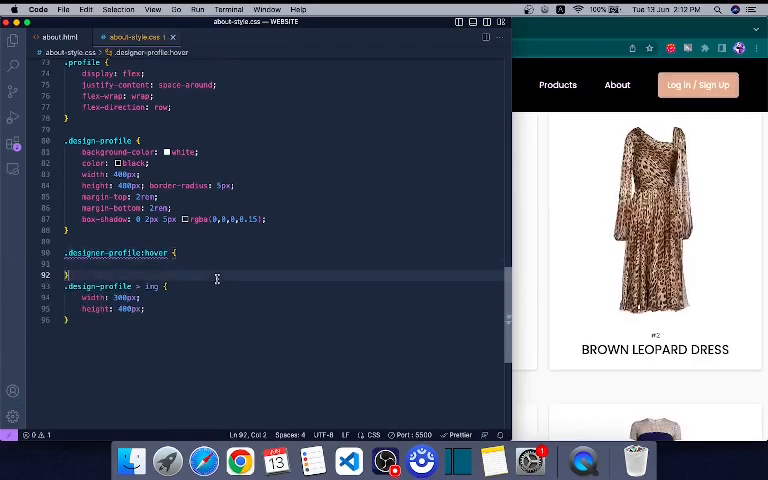
pyautogui.press('Return')
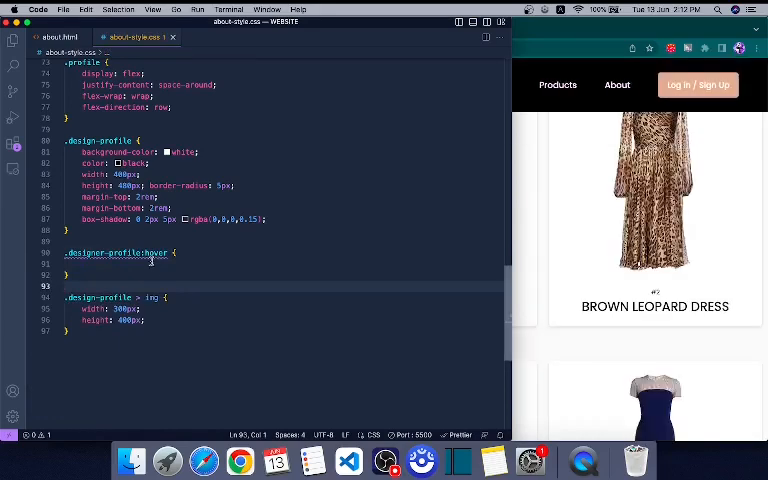
# Step: Add transition: 0.5s to .design-profile and save the stylesheet
pyautogui.click(151, 263)
pyautogui.click(283, 218)
pyautogui.press('Return')
pyautogui.write('trans')
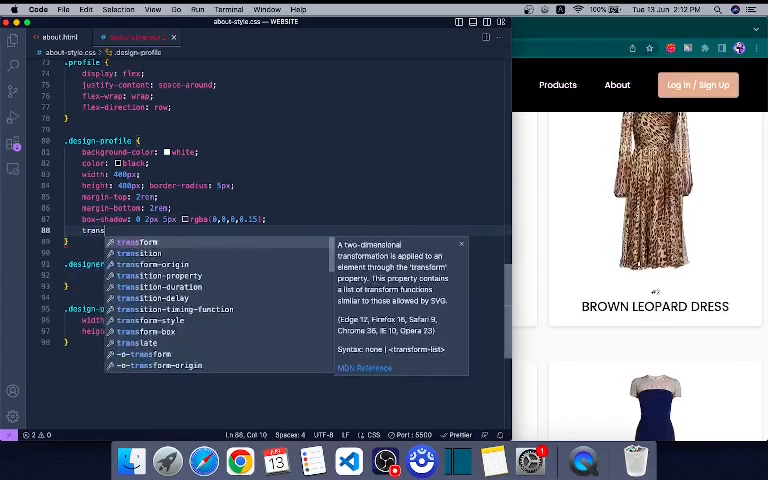
pyautogui.write('ition')
pyautogui.press('Return')
pyautogui.write('0.')
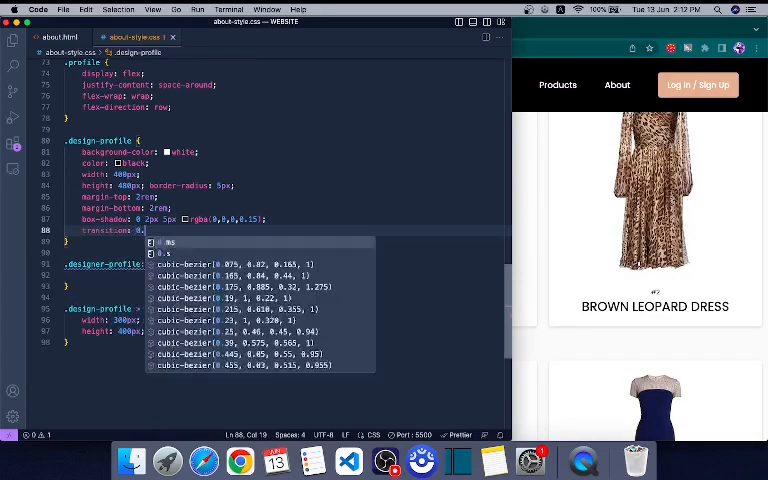
pyautogui.write('5s')
pyautogui.click(262, 218)
pyautogui.hotkey('ctrl', 'space')
pyautogui.press('Escape')
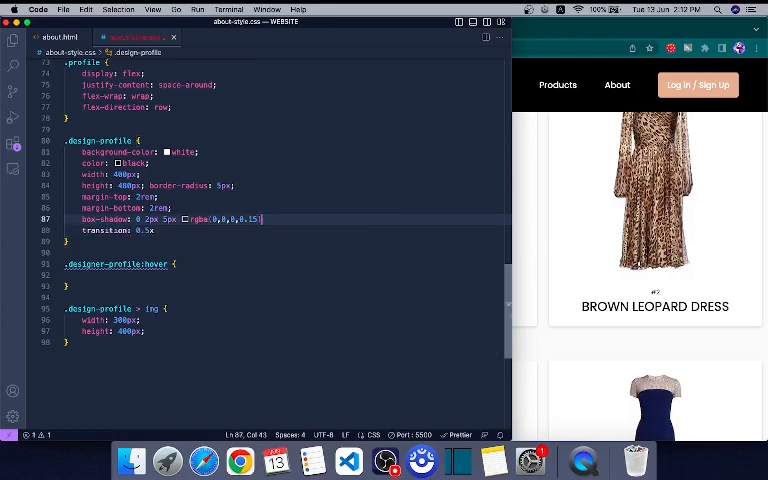
pyautogui.press('super+s')
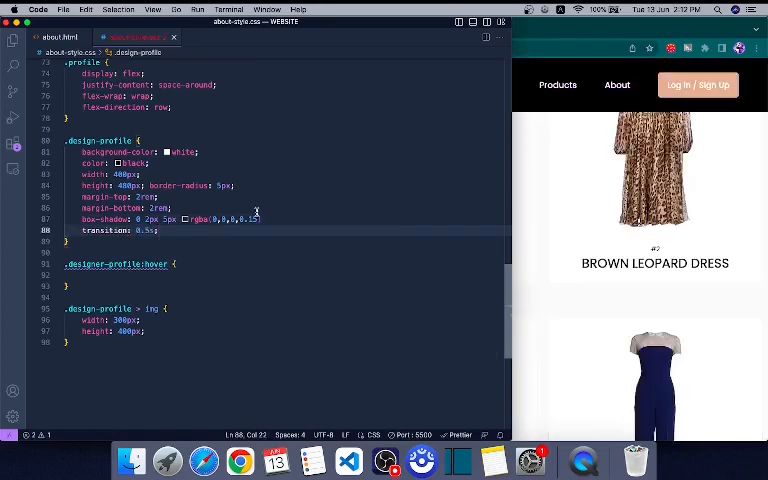
# Step: Fill the hover rule with transform: scale(1.15) and border-radius: 20px
pyautogui.click(194, 264)
pyautogui.press('Down')
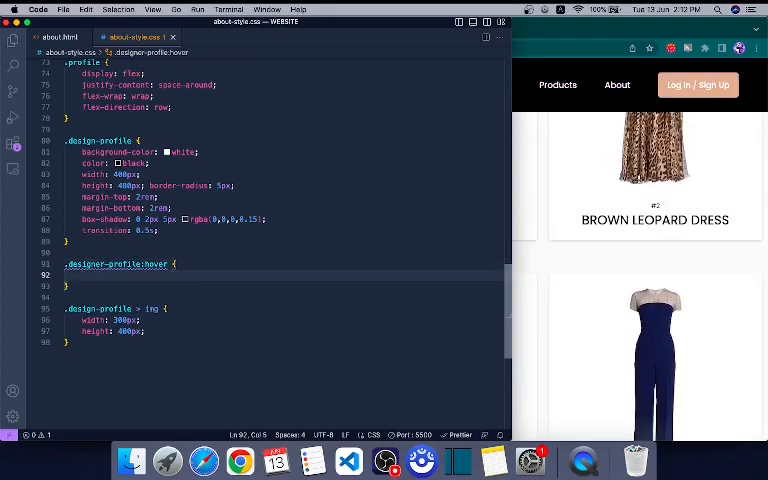
pyautogui.write('transfo')
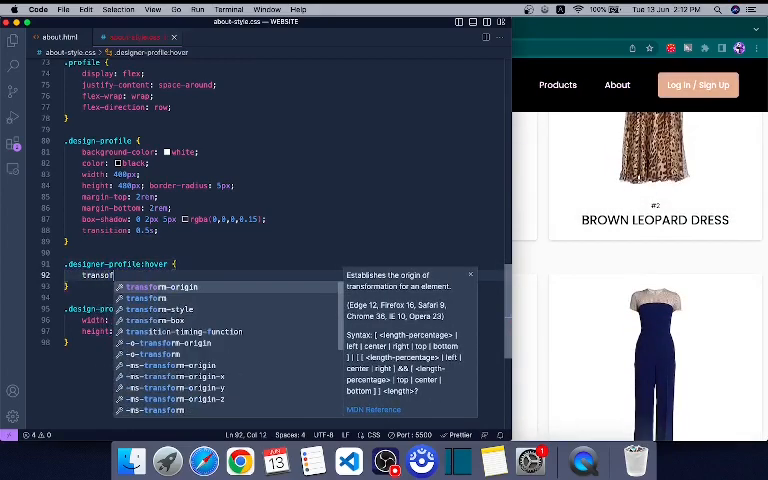
pyautogui.write('rm: sc')
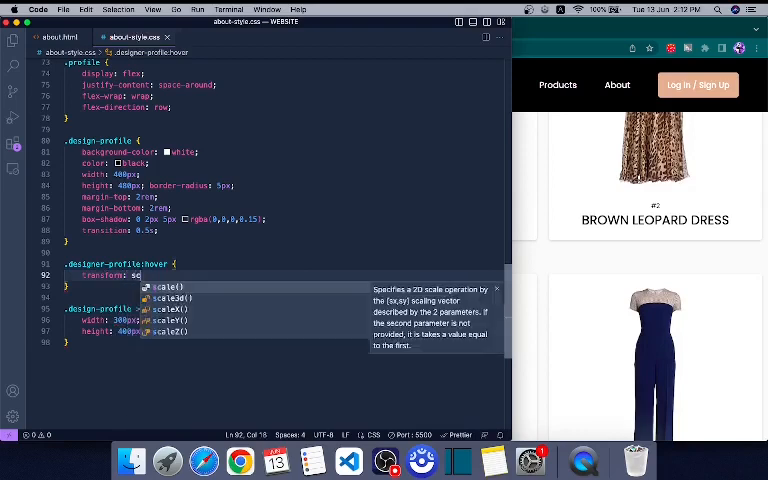
pyautogui.write('ale(1.15)')
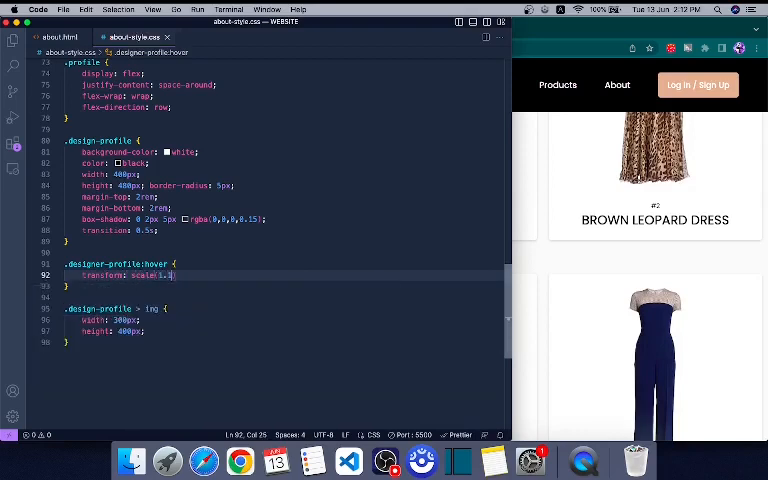
pyautogui.write(';')
pyautogui.press('Return')
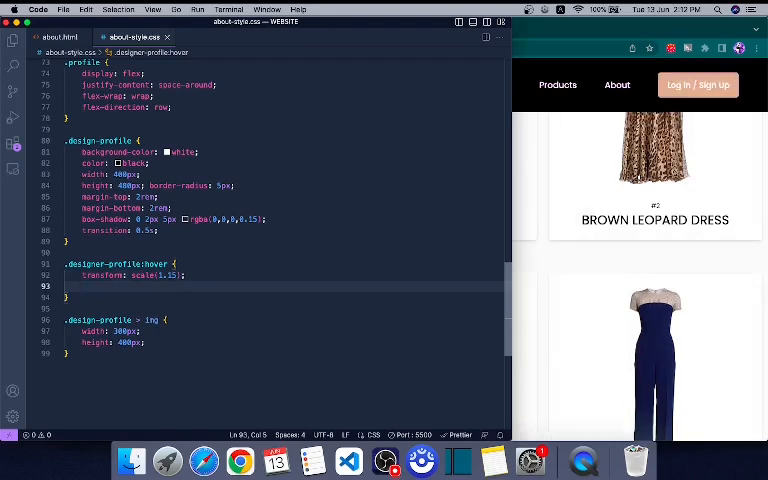
pyautogui.write('border-rad')
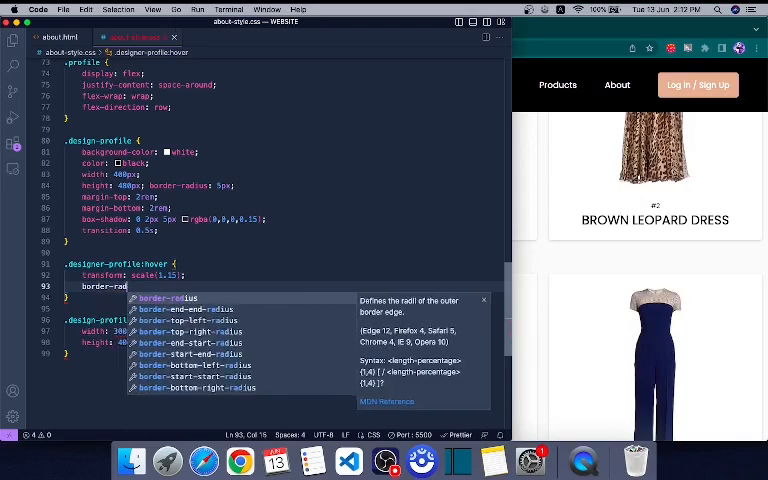
pyautogui.press('Return')
pyautogui.write('20px;')
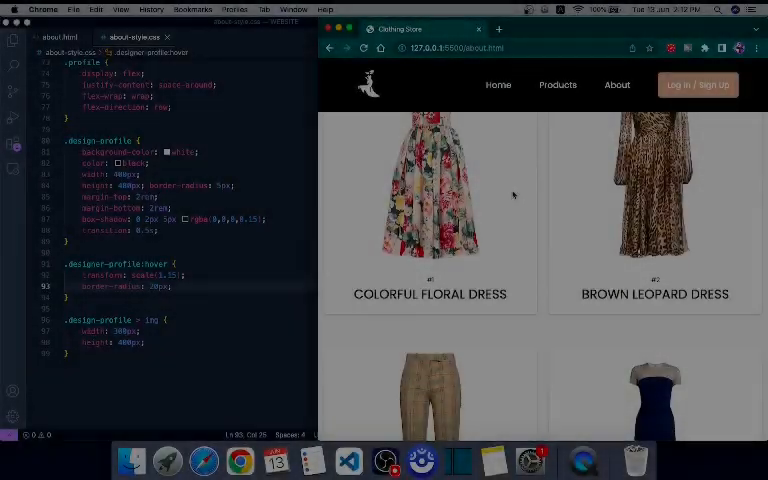
pyautogui.scroll(2, 510, 195)
pyautogui.scroll(2, 502, 194)
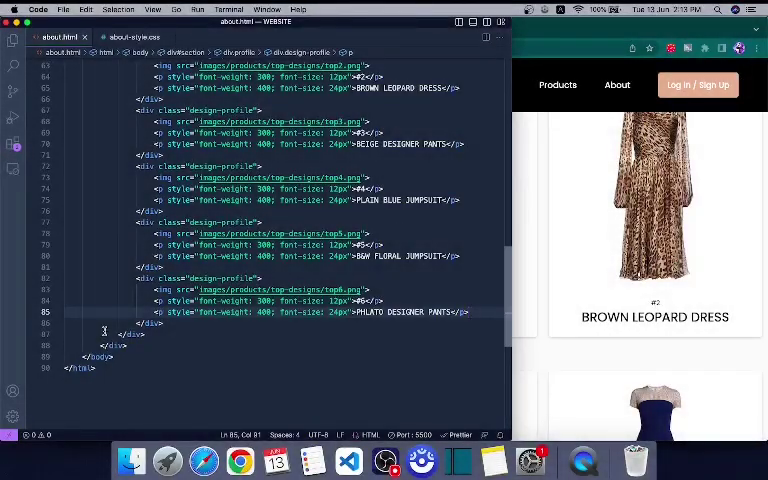
# Step: Place the caret after the Top Designs grid's closing tags, briefly checking the profile class on line 56
pyautogui.click(184, 333)
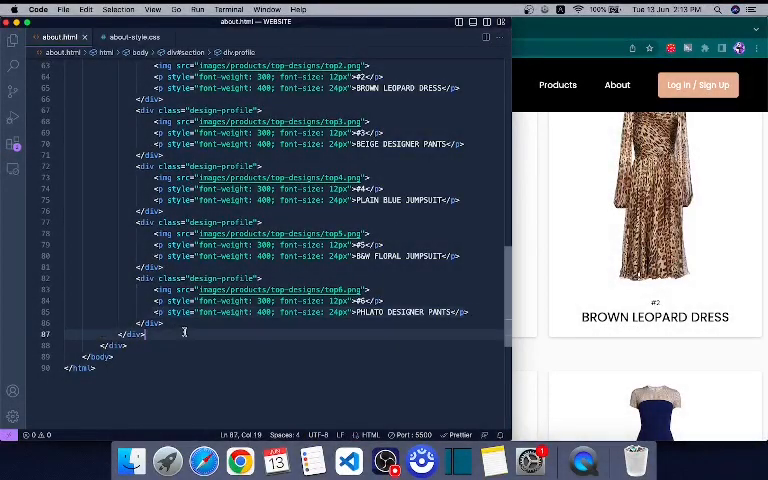
pyautogui.click(147, 342)
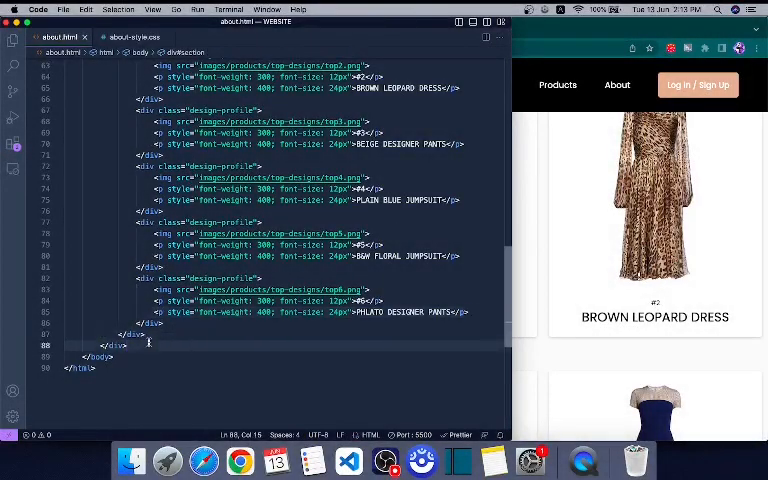
pyautogui.scroll(3, 148, 342)
pyautogui.scroll(4, 148, 342)
pyautogui.scroll(1, 178, 230)
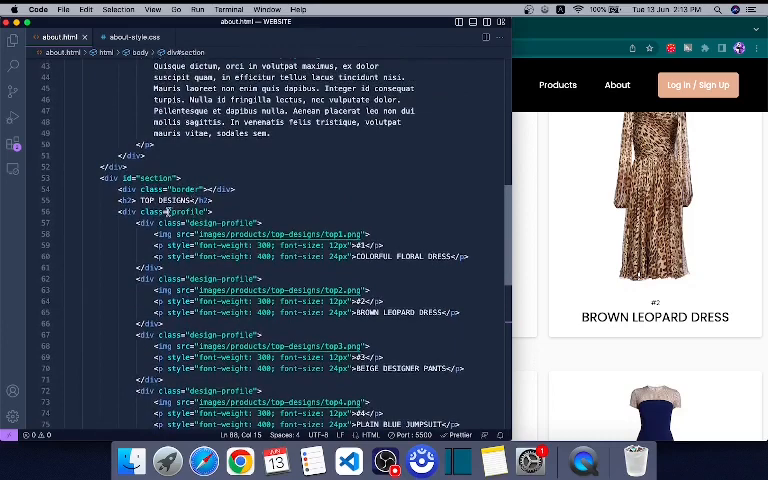
pyautogui.moveTo(168, 212); pyautogui.dragTo(206, 211)
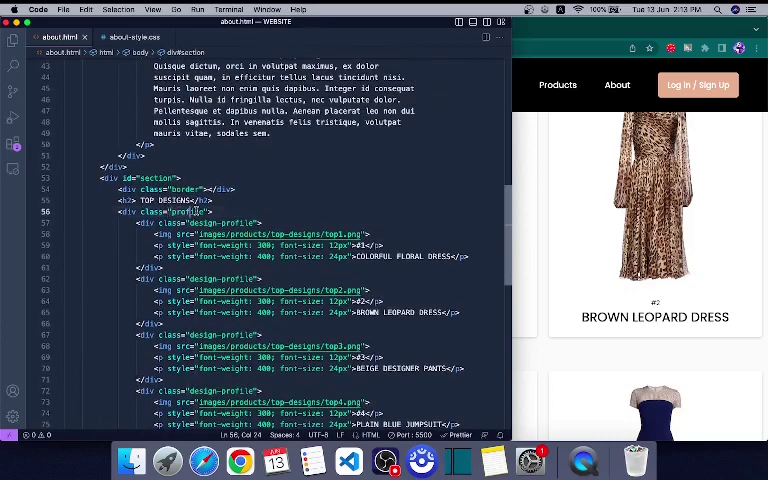
pyautogui.click(253, 203)
pyautogui.scroll(-5, 237, 210)
pyautogui.scroll(-1, 237, 210)
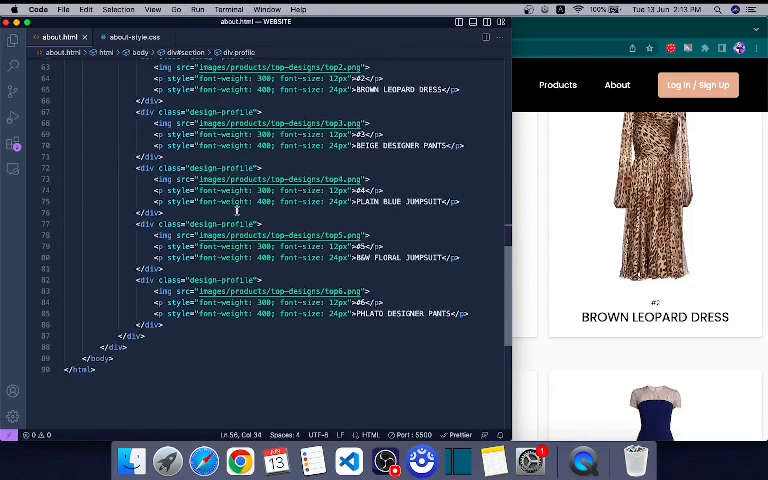
pyautogui.click(152, 337)
pyautogui.click(135, 345)
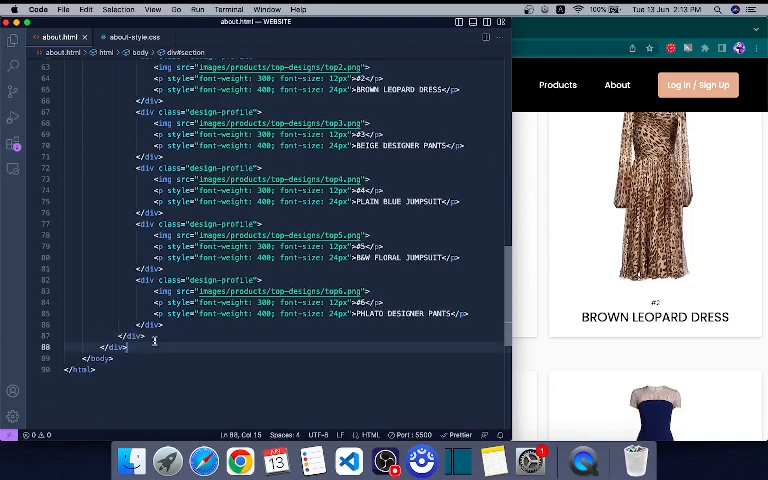
pyautogui.click(157, 336)
pyautogui.scroll(3, 140, 347)
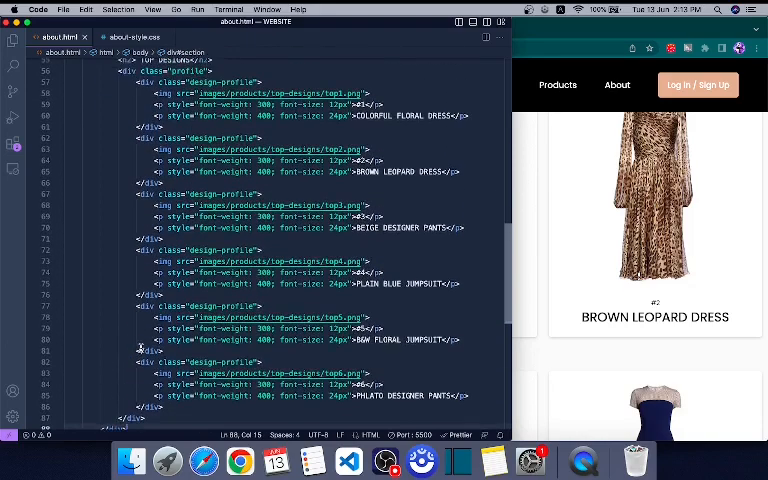
pyautogui.scroll(-5, 140, 347)
# Step: Add a new empty div with id="section" on its own lines below the Top Designs grid
pyautogui.press('Return')
pyautogui.write('di')
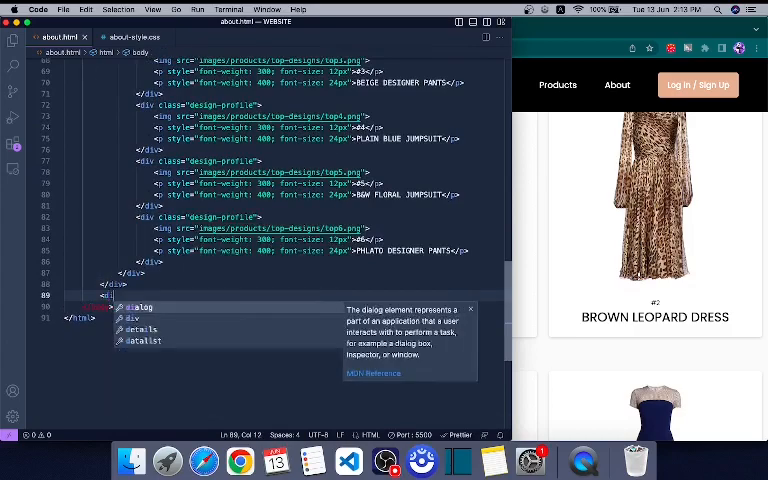
pyautogui.write('v')
pyautogui.press('Tab')
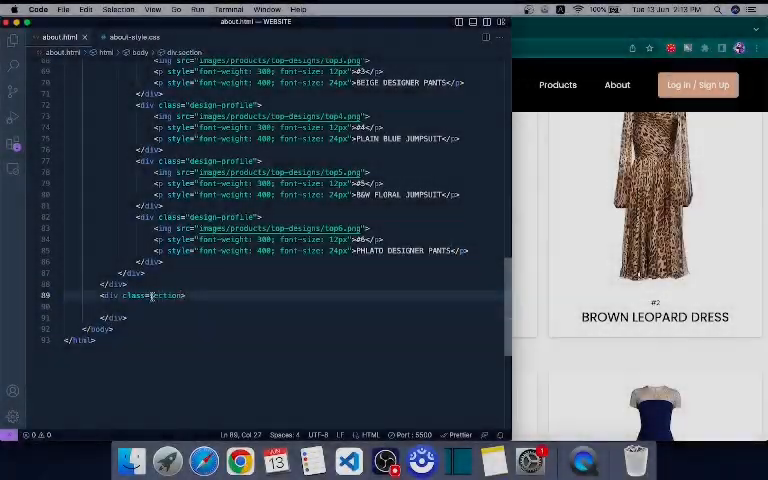
pyautogui.write('section')
pyautogui.scroll(10, 192, 237)
pyautogui.press('Return')
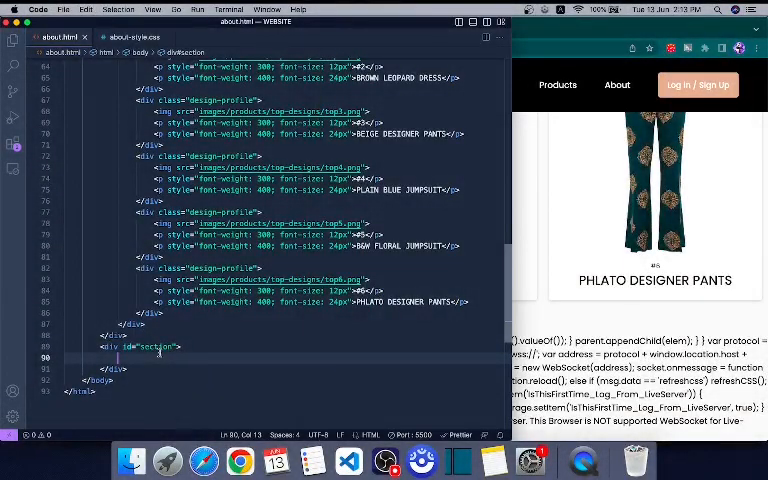
pyautogui.write('div')
# Step: Add a div class="border" divider followed by an h2 FOUNDERS heading inside the section
pyautogui.press('Tab')
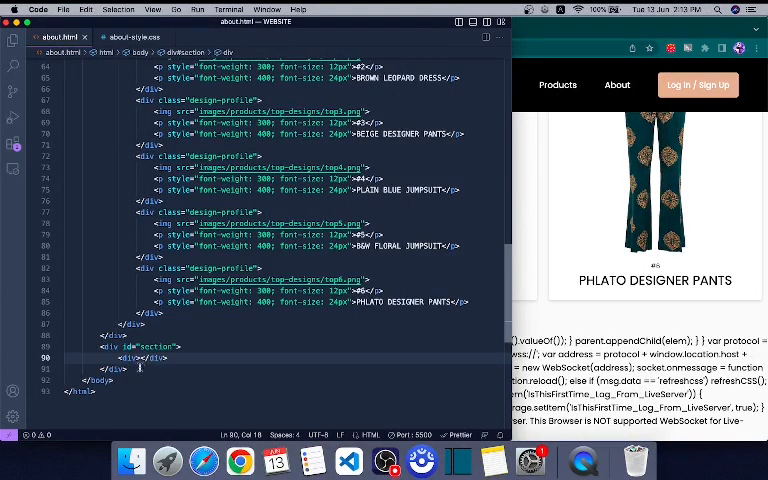
pyautogui.write('cl')
pyautogui.press('Tab')
pyautogui.write('border')
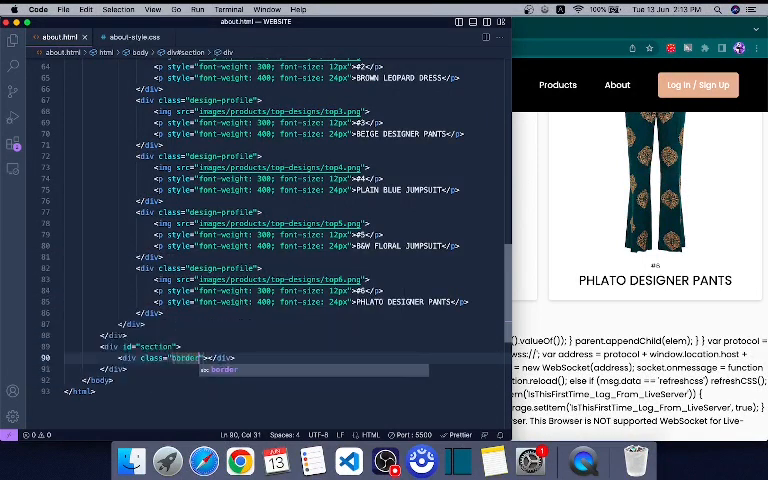
pyautogui.click(240, 357)
pyautogui.press('Return')
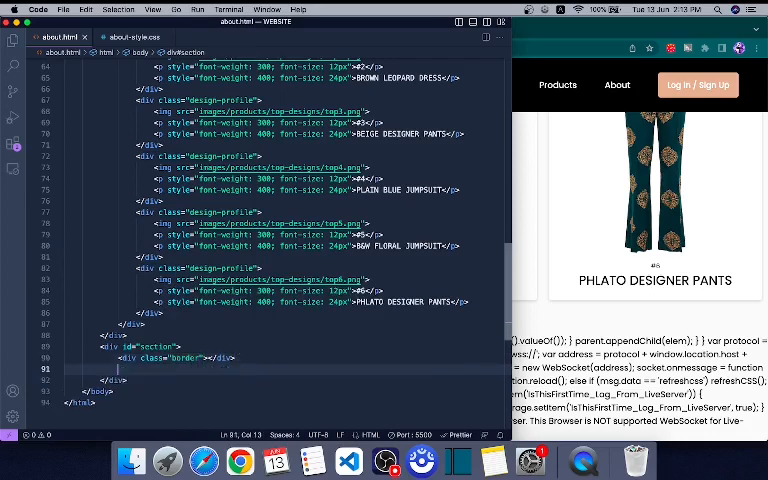
pyautogui.write('<div')
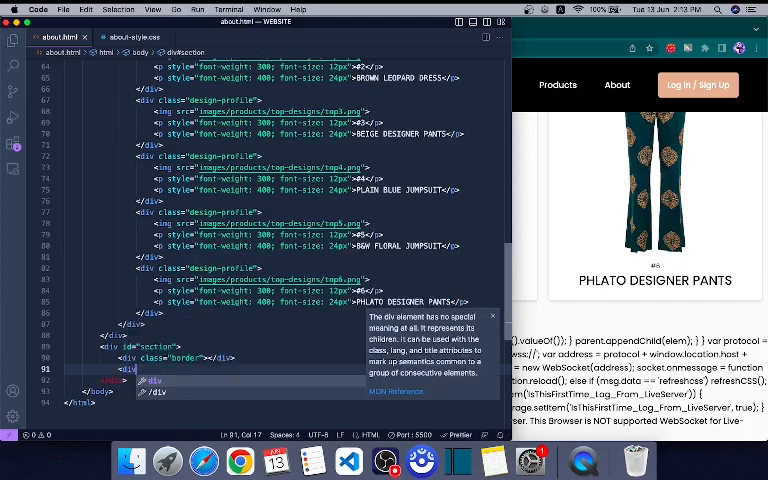
pyautogui.press('BackSpace')
pyautogui.press('BackSpace')
pyautogui.press('BackSpace')
pyautogui.write('h2>')
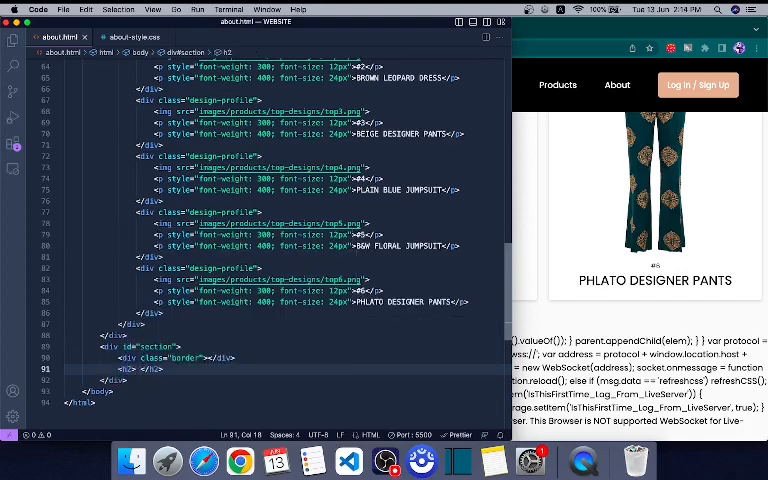
pyautogui.write(' FOUNDERS')
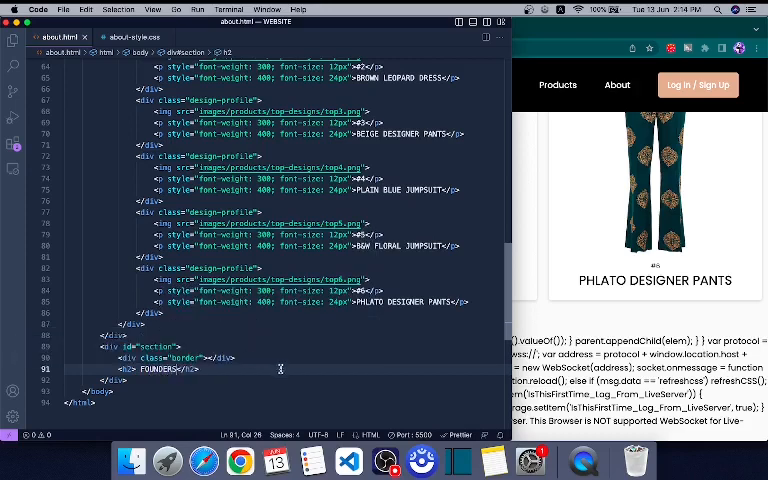
pyautogui.press('Return')
pyautogui.write('<div')
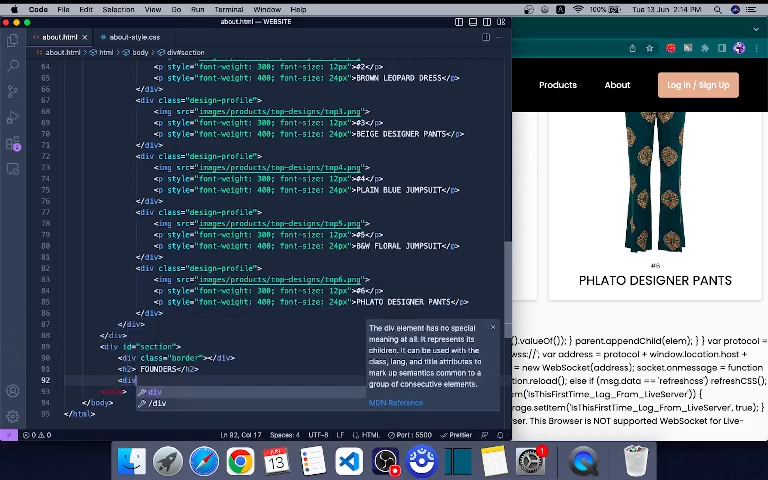
pyautogui.write('>')
# Step: Add a div class="founder-section" container holding an empty nested card div
pyautogui.press('Return')
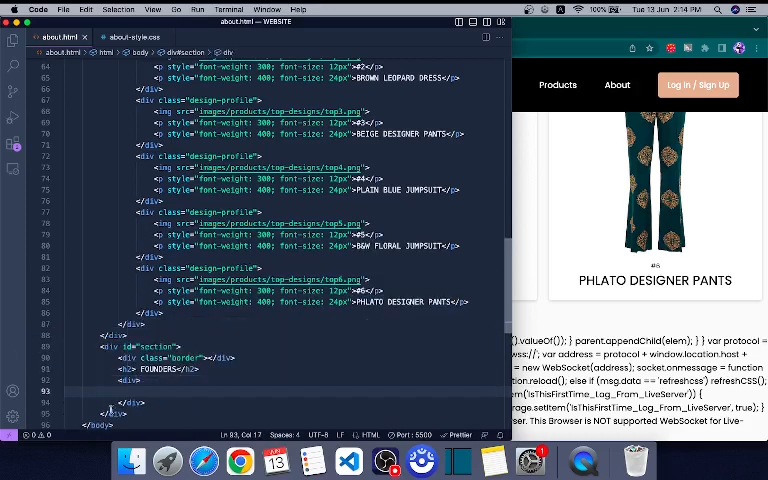
pyautogui.click(137, 380)
pyautogui.write('class')
pyautogui.press('Return')
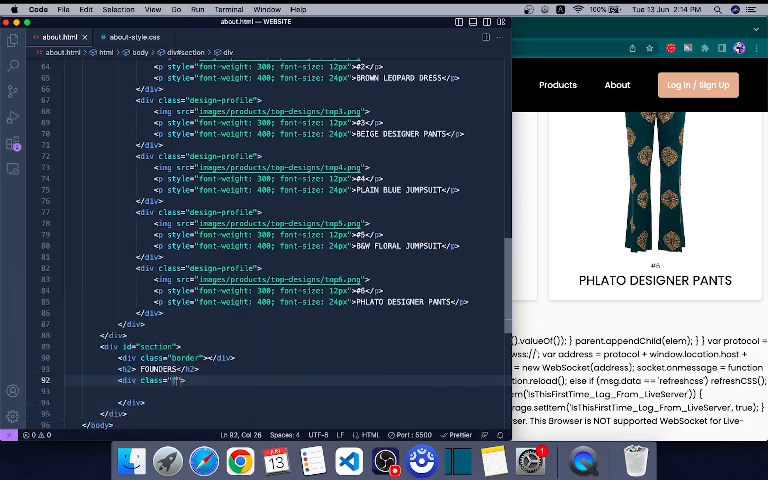
pyautogui.write('founder-section')
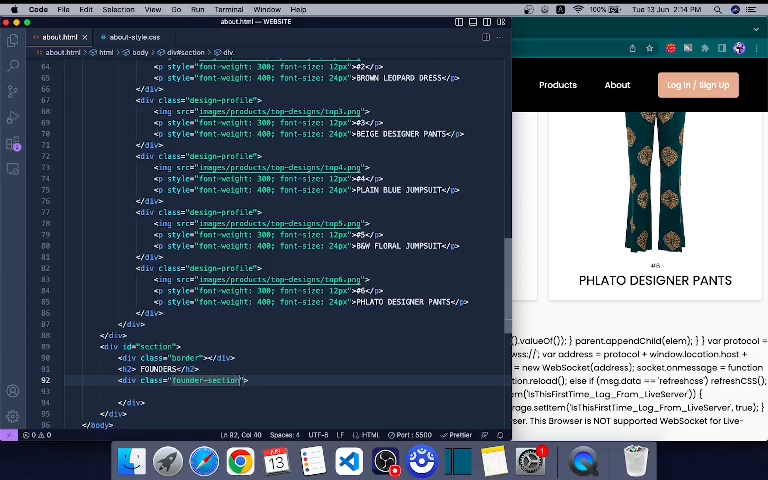
pyautogui.press('Down')
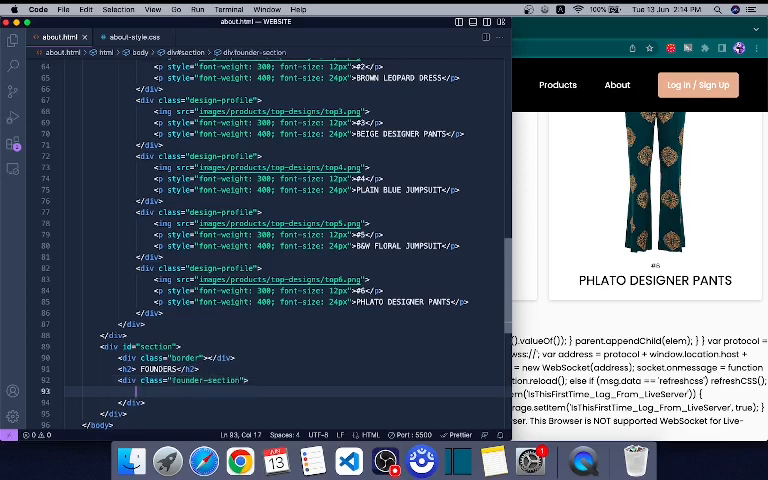
pyautogui.write('div')
pyautogui.press('Return')
pyautogui.press('Return')
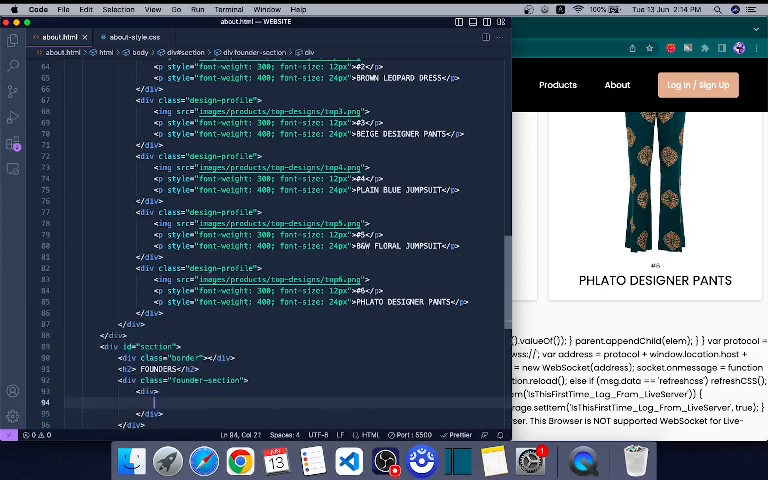
pyautogui.click(152, 392)
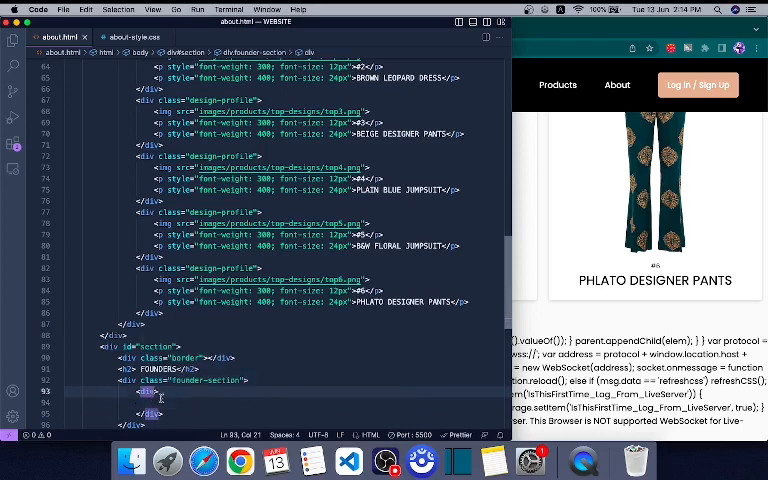
# Step: Insert an img tag in the founder card with its src starting at images/
pyautogui.click(163, 402)
pyautogui.write('img')
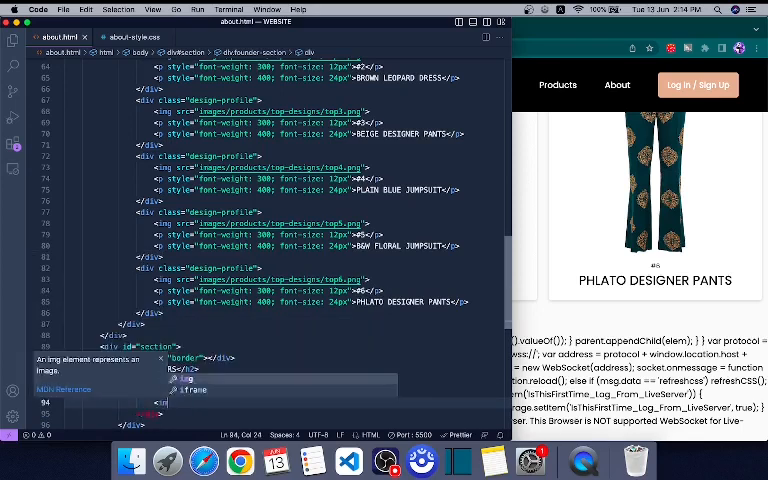
pyautogui.press('Escape')
pyautogui.click(213, 396)
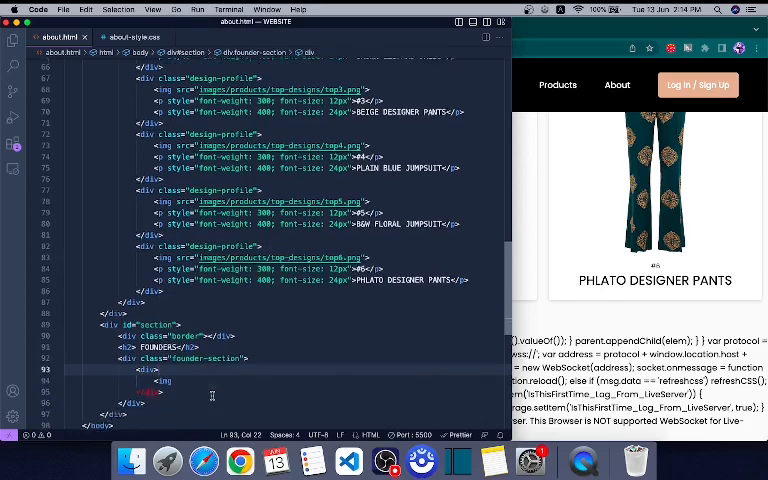
pyautogui.scroll(-2, 200, 370)
pyautogui.click(177, 355)
pyautogui.write('src=')
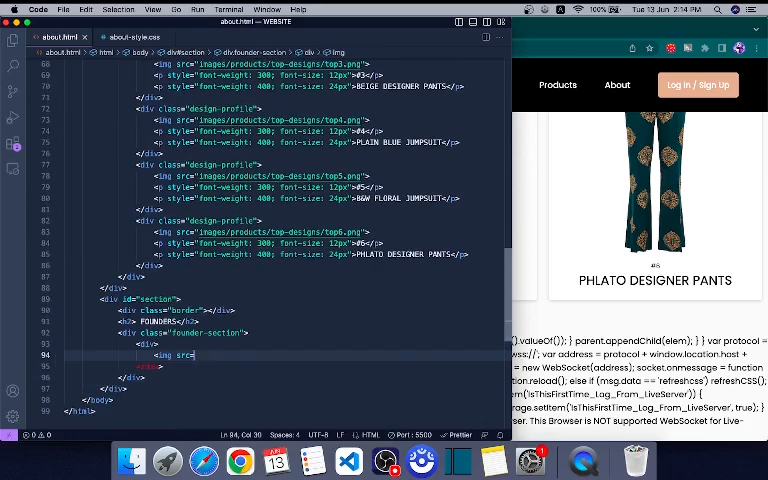
pyautogui.write('"images/')
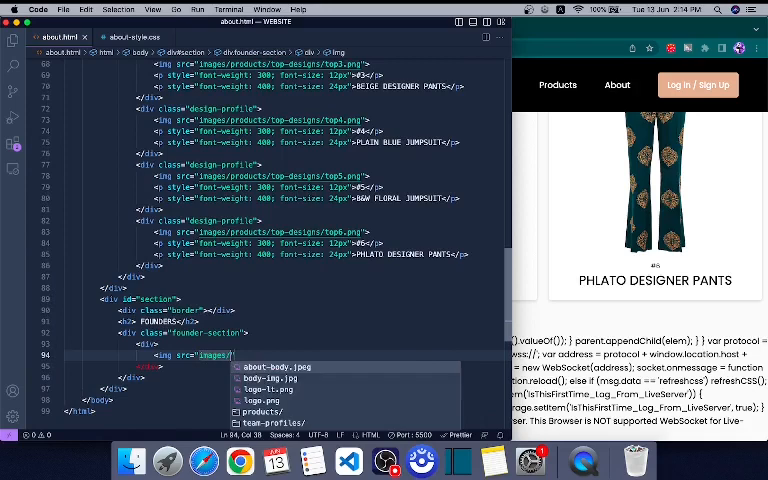
pyautogui.press('Escape')
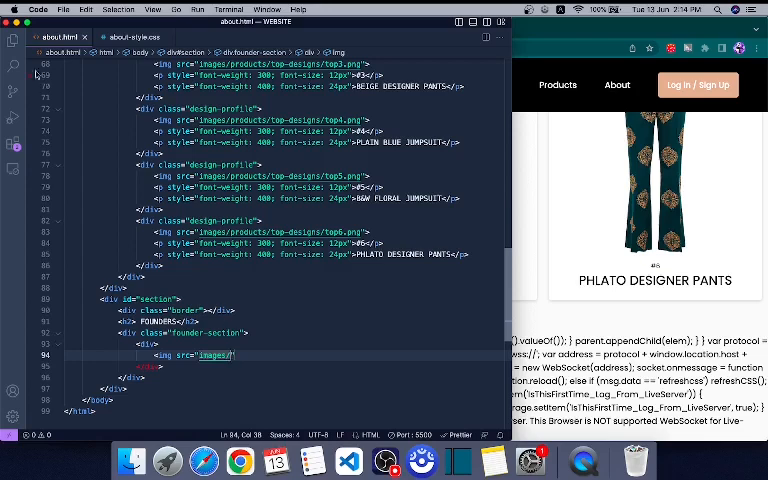
# Step: Browse the Explorer into images > team-profiles and preview profile1.png for the card's photo
pyautogui.click(13, 40)
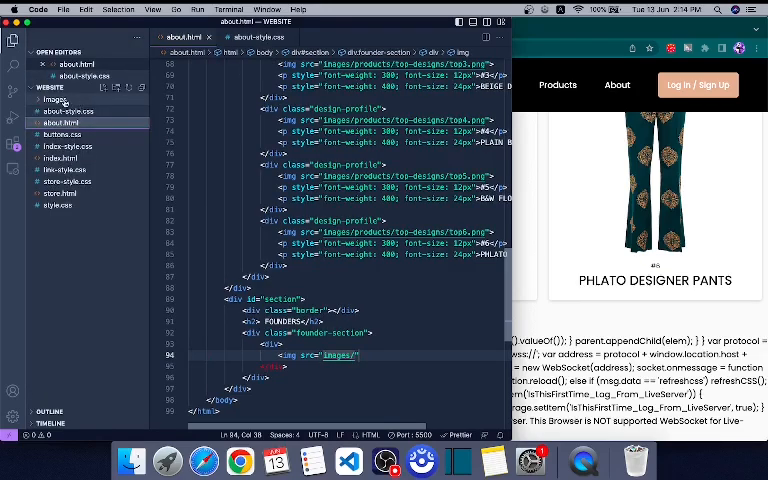
pyautogui.click(57, 100)
pyautogui.click(84, 123)
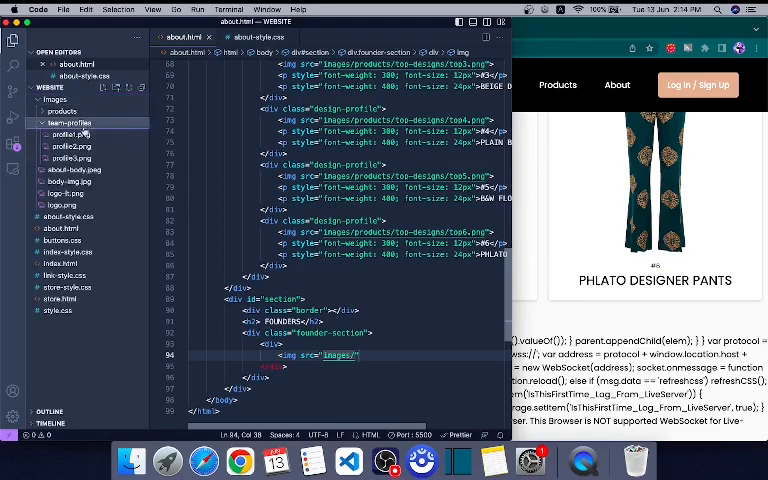
pyautogui.click(80, 135)
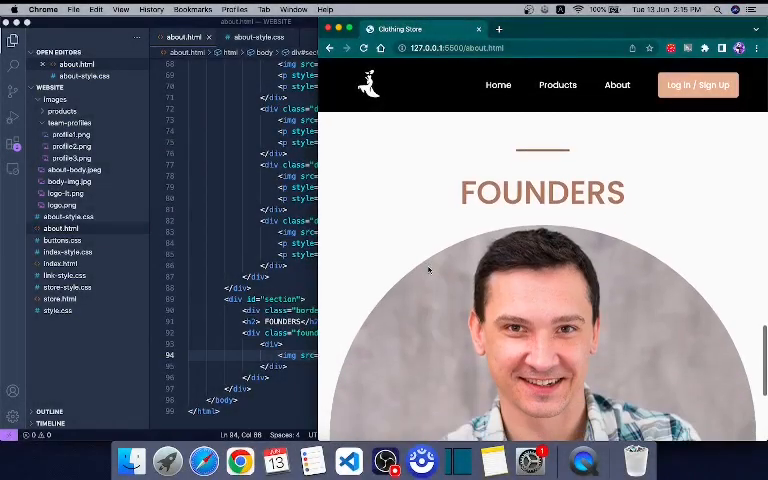
# Step: Add two paragraphs under the photo: Robinson Wander and FOUNDER, EXECUTIVE CHAIRMAN
pyautogui.click(265, 332)
pyautogui.click(489, 356)
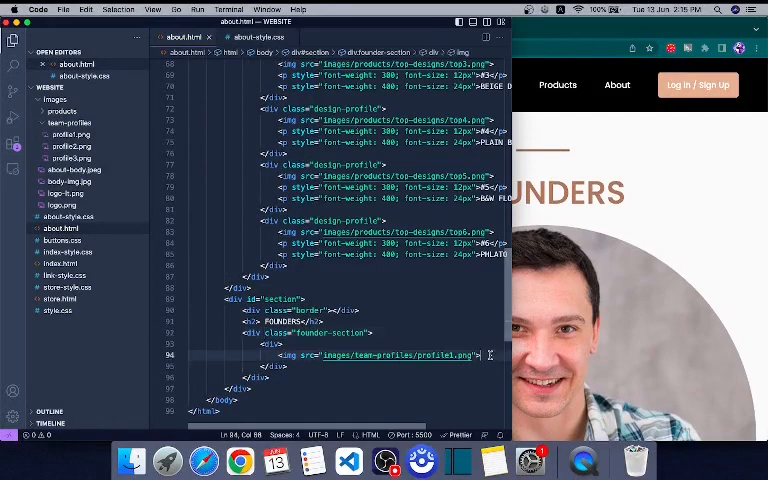
pyautogui.press('Return')
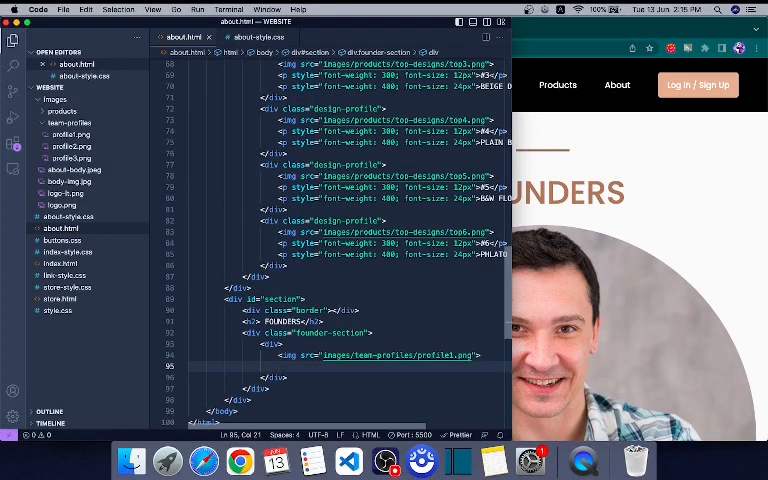
pyautogui.write('p')
pyautogui.press('Tab')
pyautogui.write('Robin')
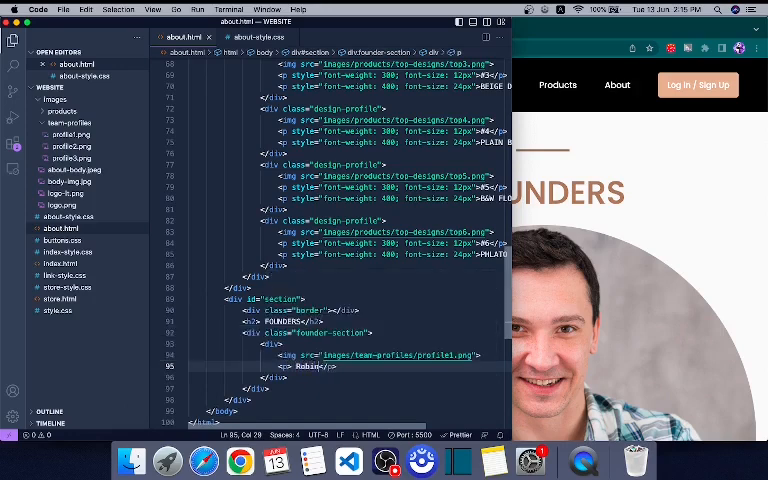
pyautogui.write('son')
pyautogui.write(' W')
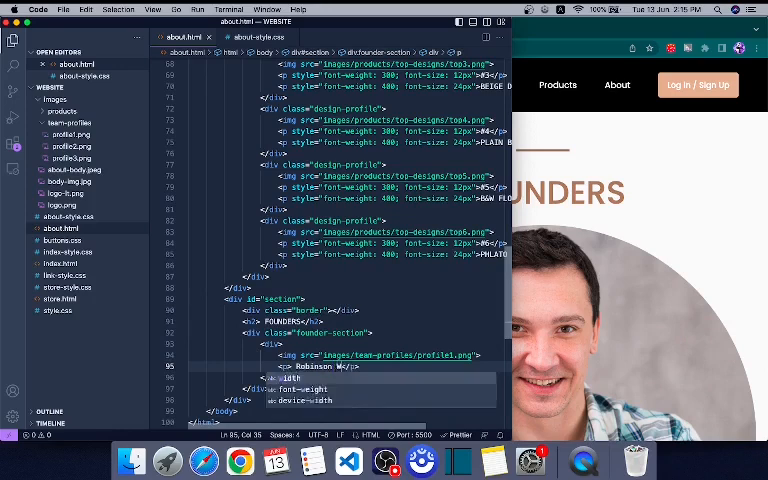
pyautogui.write('ander')
pyautogui.press('super+Right')
pyautogui.press('Return')
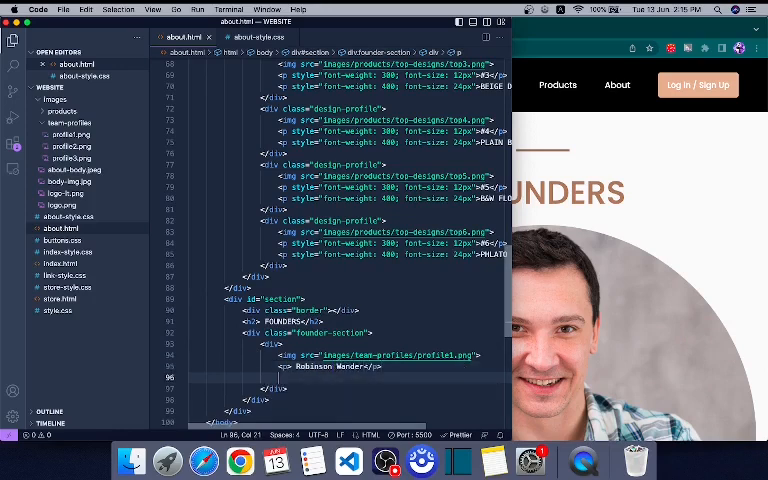
pyautogui.write('p')
pyautogui.press('Tab')
pyautogui.write('F')
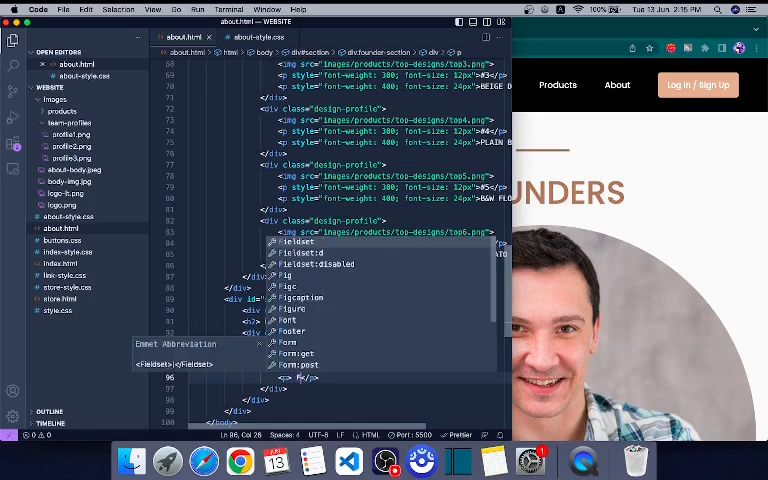
pyautogui.write('OUNDER, EX')
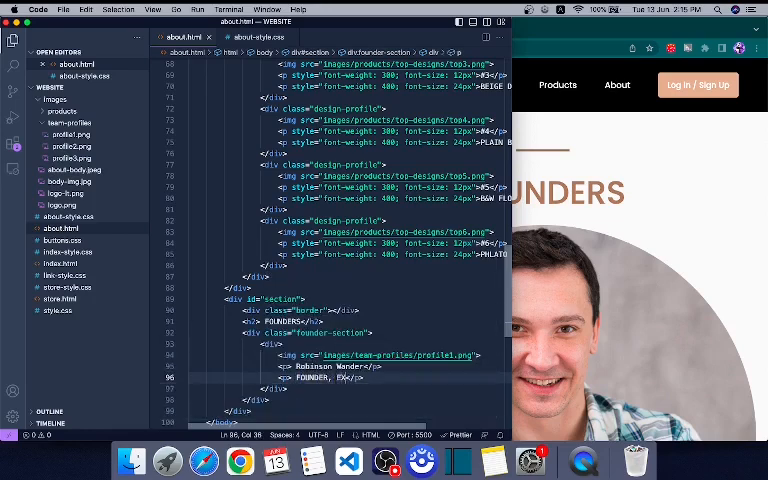
pyautogui.write('ECUTIVE CHA')
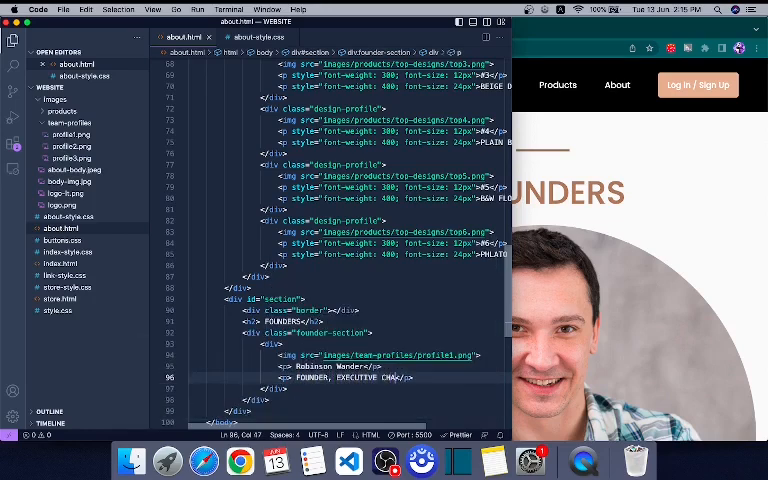
pyautogui.write('IRMAN')
# Step: Give the paragraphs founder-name and founder-title classes, hide the sidebar and check the preview
pyautogui.click(292, 366)
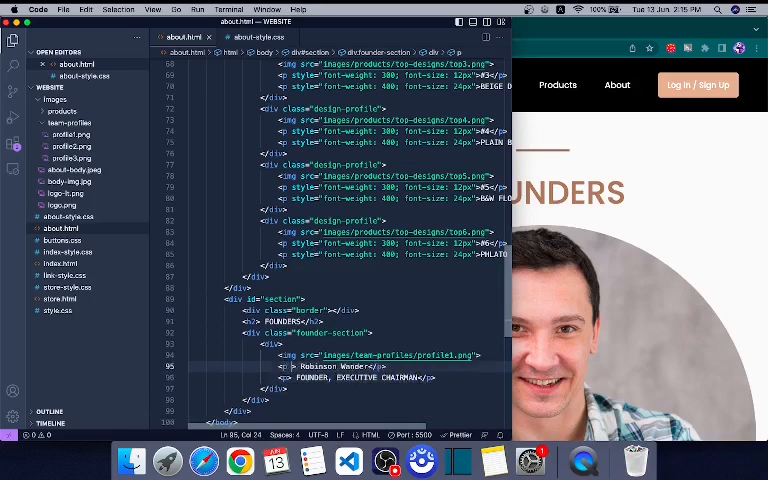
pyautogui.write('class="')
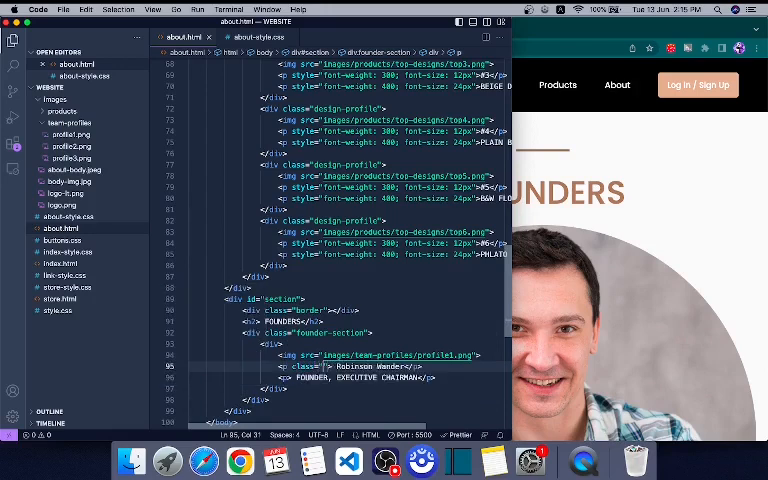
pyautogui.write('founder-p')
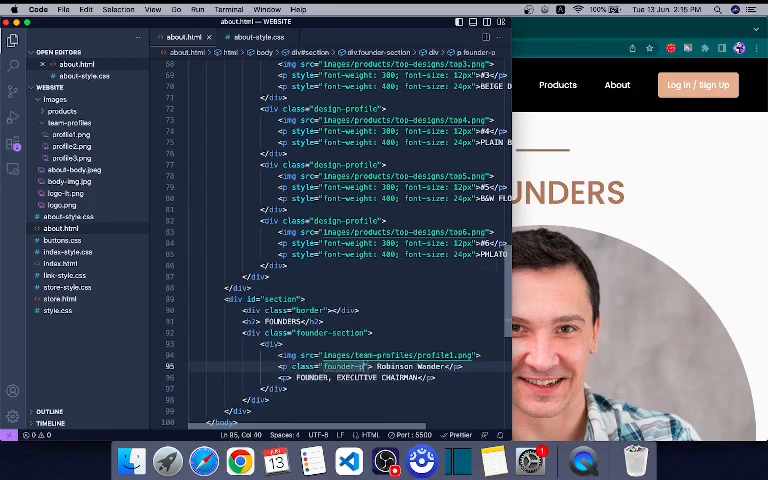
pyautogui.press('BackSpace')
pyautogui.write('name')
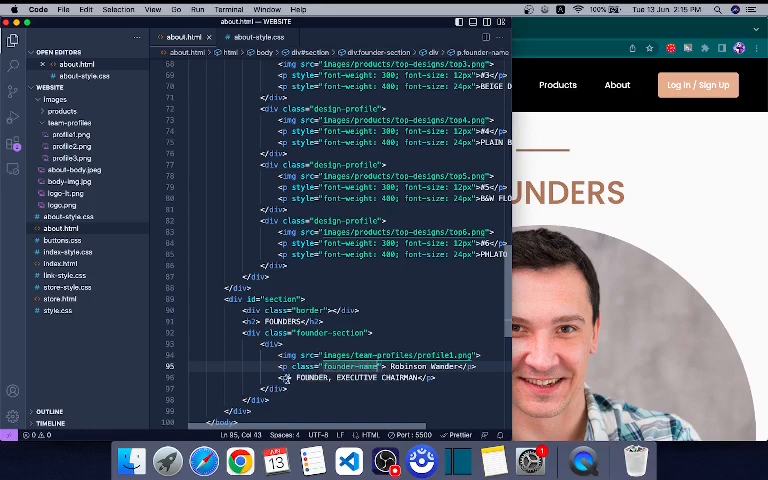
pyautogui.click(286, 378)
pyautogui.write('class="fou')
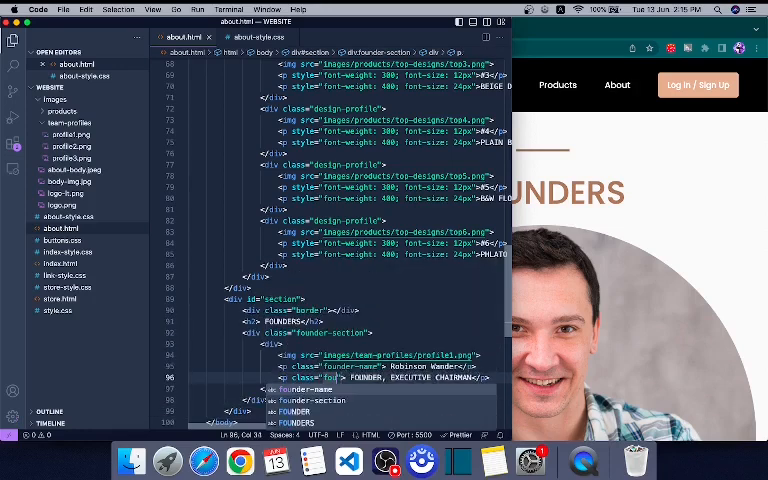
pyautogui.write('nder-')
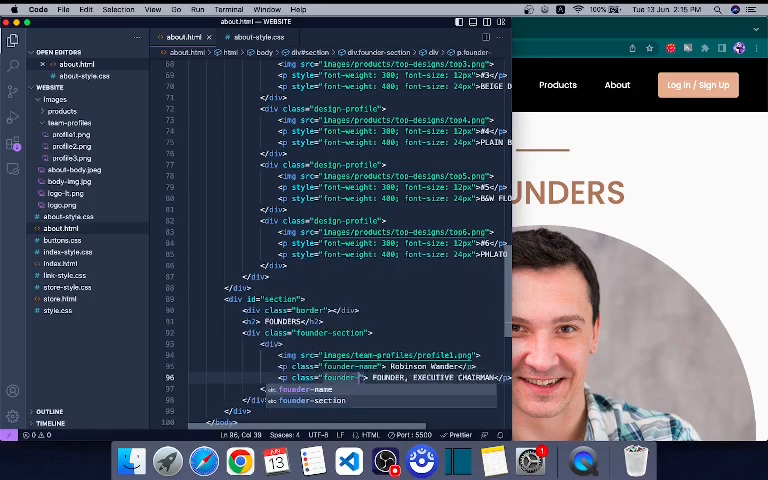
pyautogui.write('title')
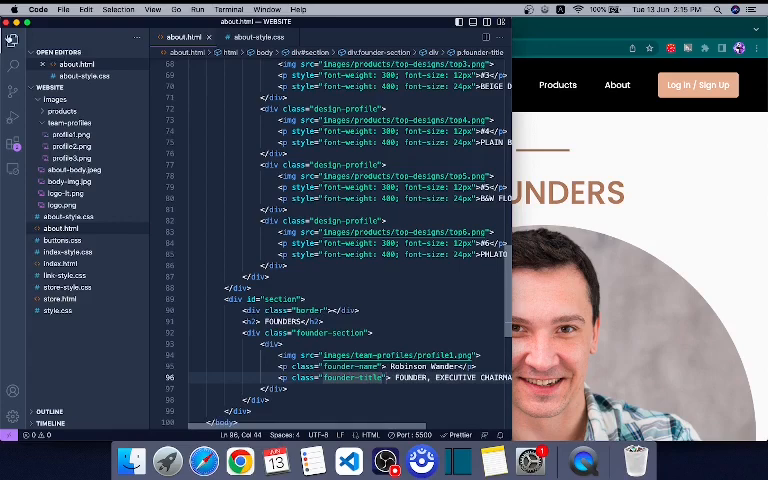
pyautogui.press('super+b')
pyautogui.click(527, 264)
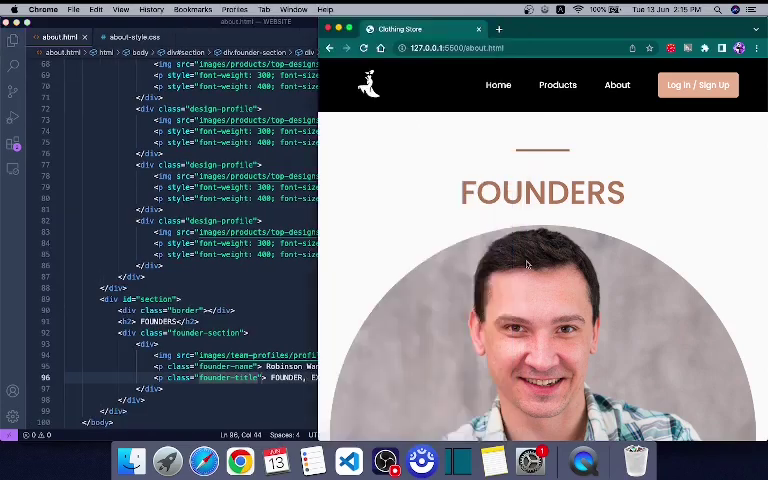
pyautogui.click(268, 366)
pyautogui.scroll(-3, 230, 295)
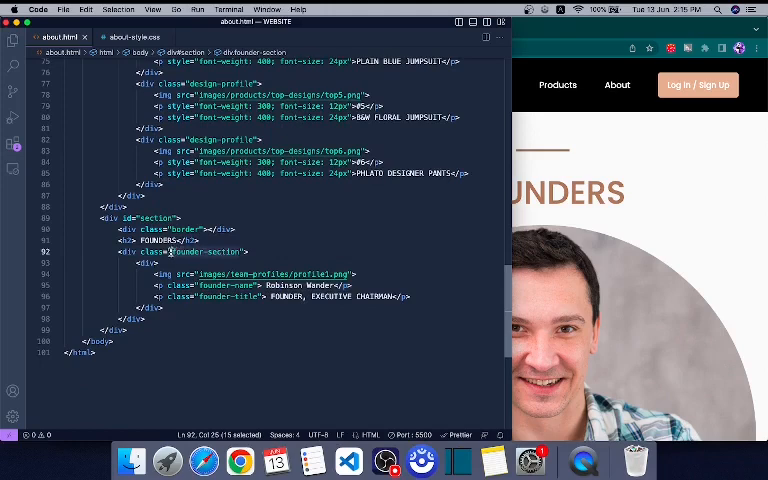
# Step: Add a .founder-section rule: 450×500px white card with top margin and a soft box-shadow
pyautogui.click(134, 37)
pyautogui.scroll(-4, 133, 259)
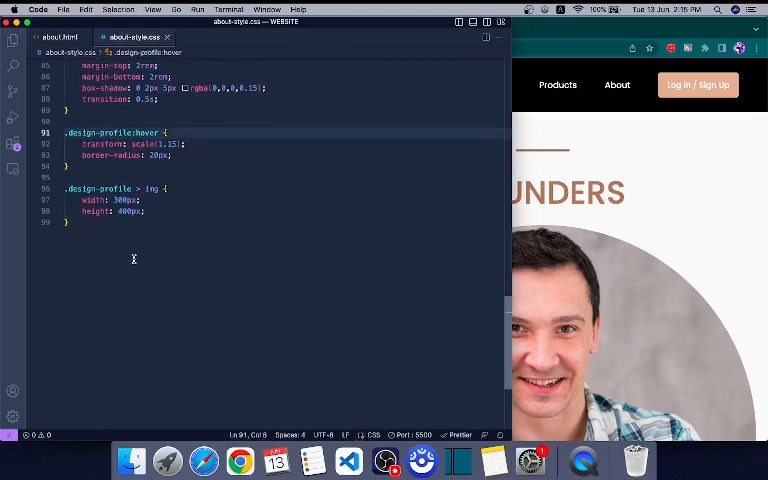
pyautogui.click(81, 223)
pyautogui.press('Return')
pyautogui.press('Return')
pyautogui.write('#')
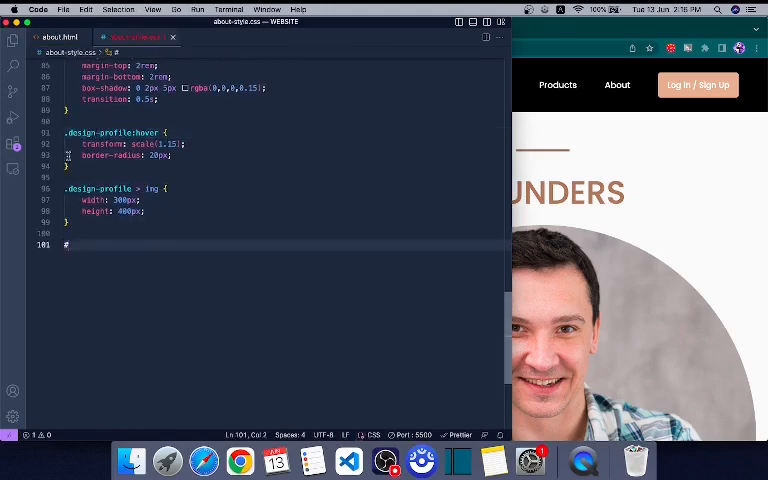
pyautogui.click(50, 36)
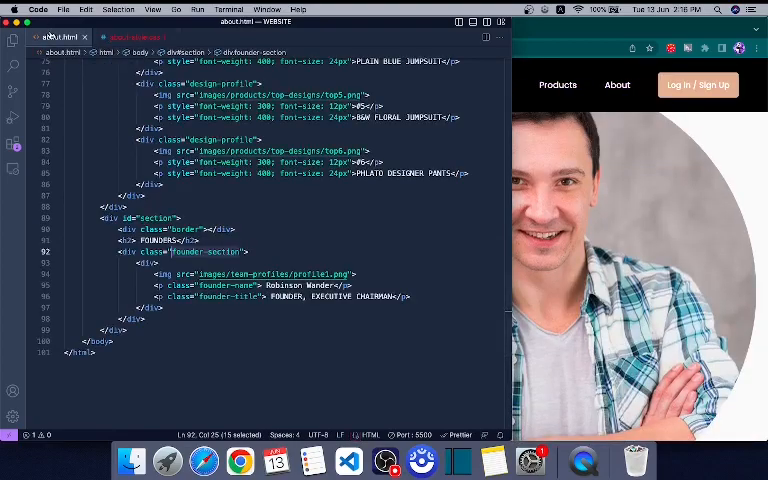
pyautogui.click(120, 37)
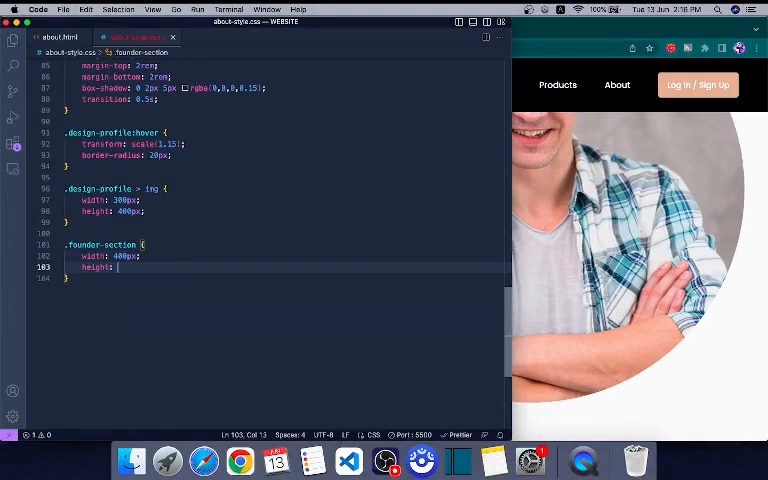
pyautogui.write('500px;     background-color: white;     margin-top: 2rem;     box-shadow:')
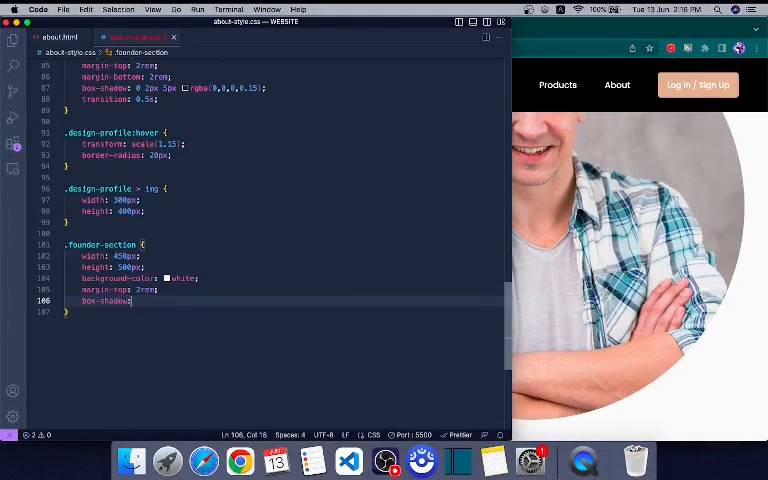
pyautogui.write(' 0 2px 5px rgba(0,0,0,0.15);')
pyautogui.press('Down')
pyautogui.press('End')
pyautogui.press('Return')
pyautogui.press('Return')
pyautogui.write('.founder-section . ')
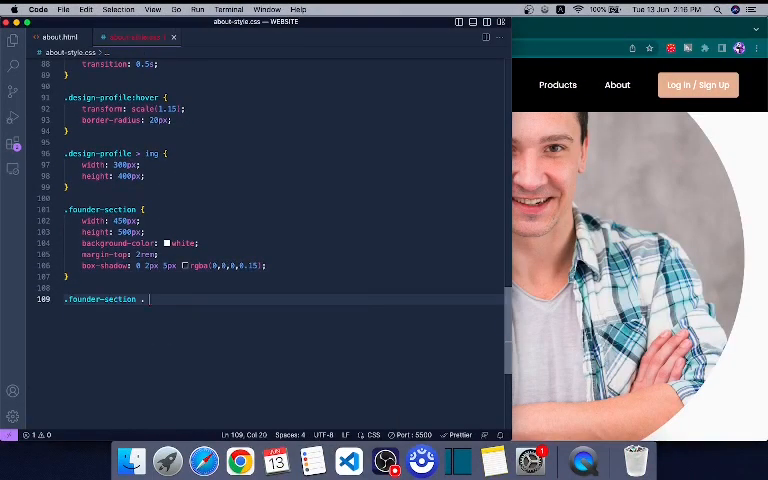
pyautogui.write('img { width: 400px; height: 400px;')
# Step: Size founder photos 400px square with .founder-section > img, check the preview and return to about.html
pyautogui.click(365, 48)
pyautogui.click(149, 262)
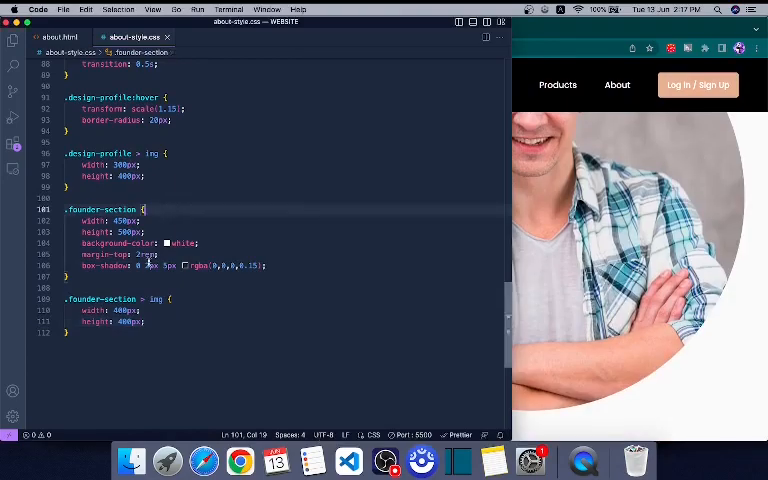
pyautogui.hotkey('ctrl', 'Tab')
pyautogui.write('class="fo')
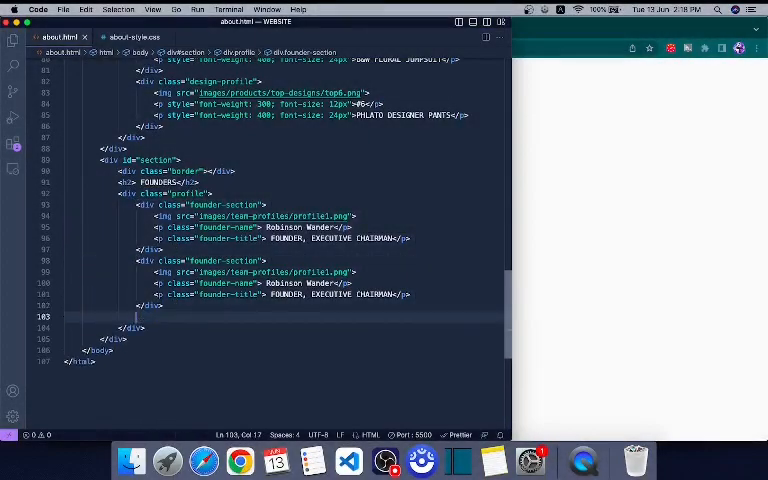
pyautogui.press('Return')
pyautogui.press('super+v')
# Step: Duplicate the founder card twice and point the copies at profile2.png and profile3.png
pyautogui.click(326, 272)
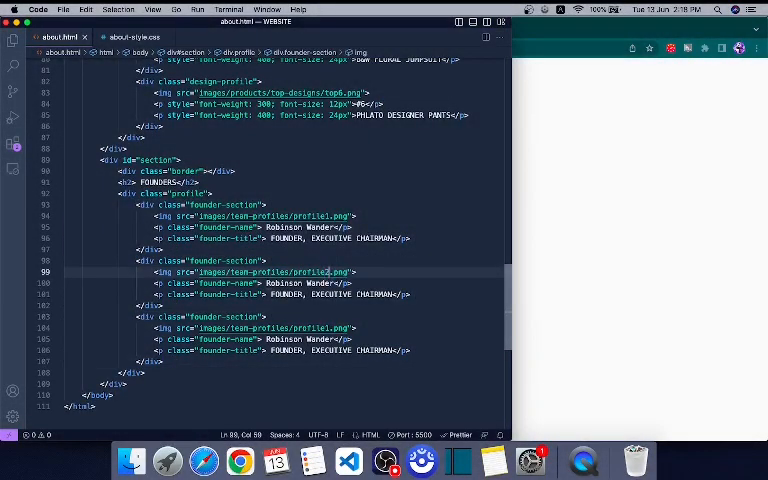
pyautogui.press('BackSpace')
pyautogui.write('2')
pyautogui.click(328, 328)
pyautogui.press('BackSpace')
pyautogui.write('3')
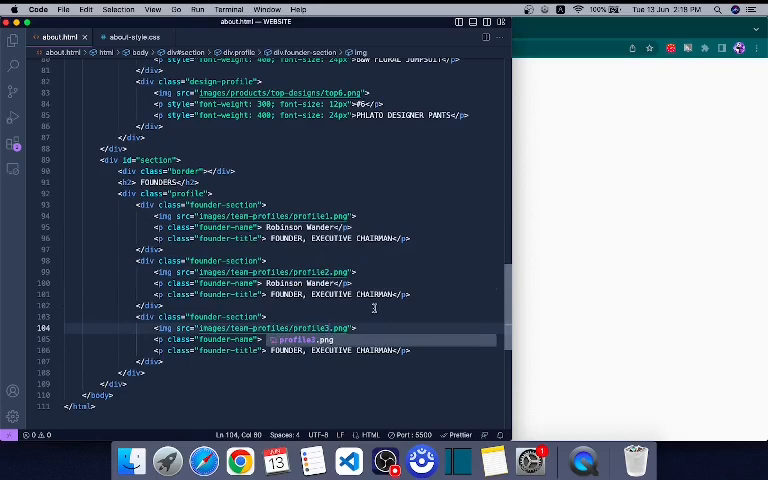
pyautogui.click(374, 308)
pyautogui.click(333, 283)
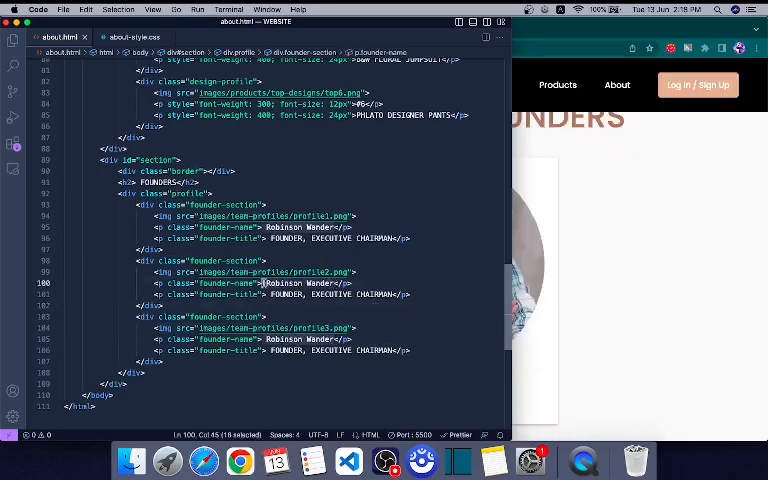
pyautogui.press('BackSpace')
pyautogui.write('S')
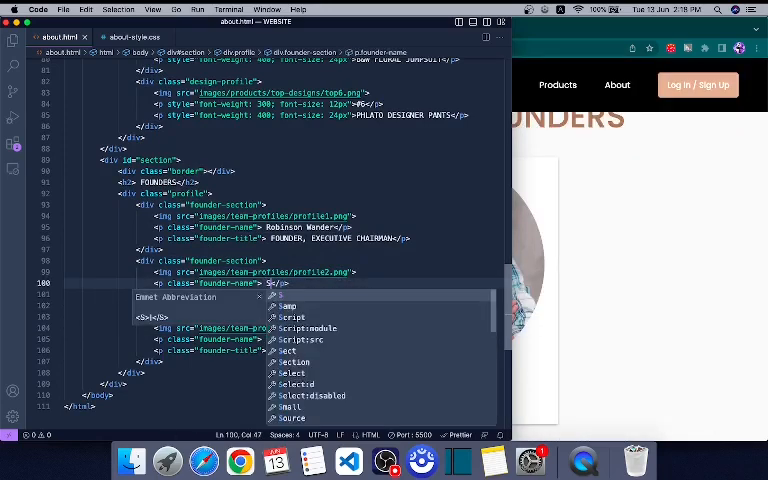
pyautogui.write('amantha Kwel')
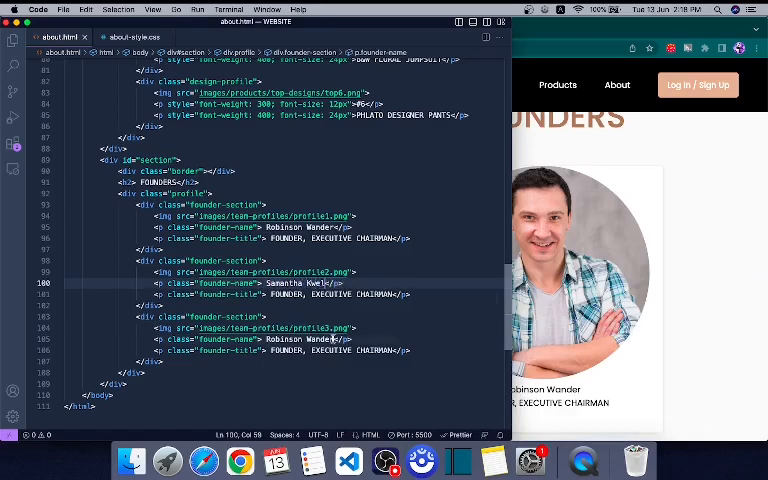
pyautogui.moveTo(333, 339); pyautogui.dragTo(267, 339)
pyautogui.write('El')
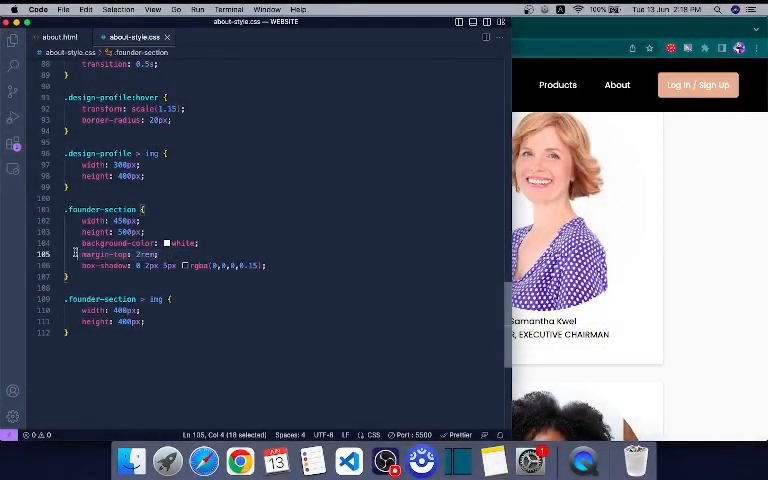
# Step: Paste a top-margin declaration into the founder photo rule and review the page at full browser size
pyautogui.click(145, 321)
pyautogui.press('Return')
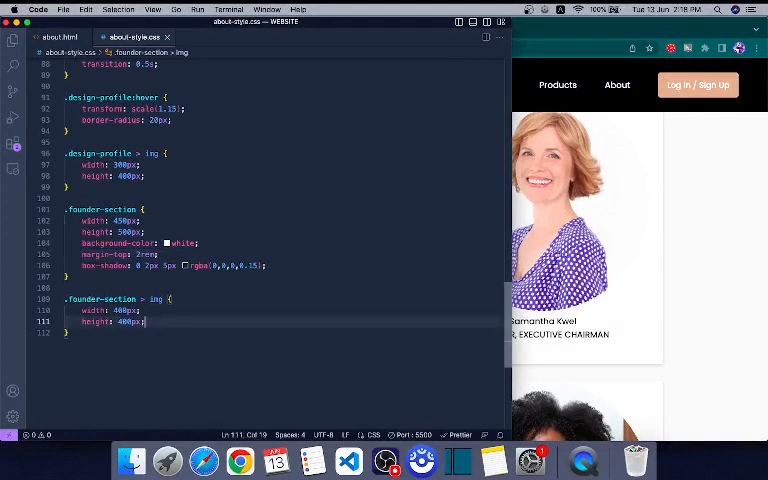
pyautogui.press('super+v')
pyautogui.scroll(-5, 646, 305)
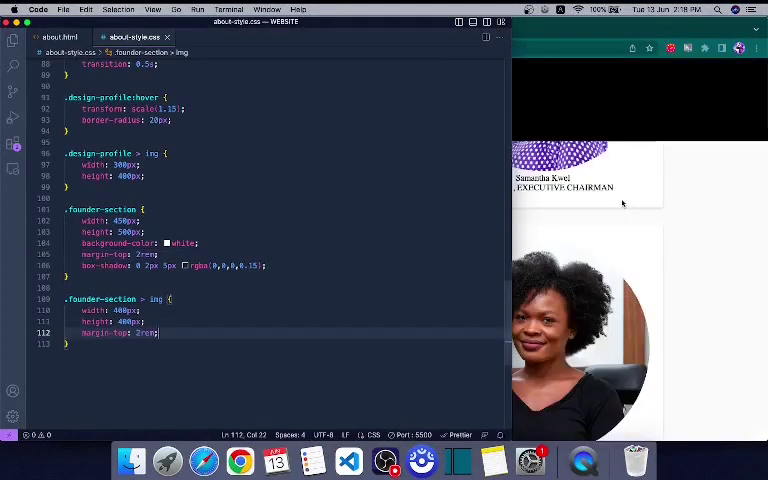
pyautogui.click(570, 210)
pyautogui.scroll(-2, 540, 262)
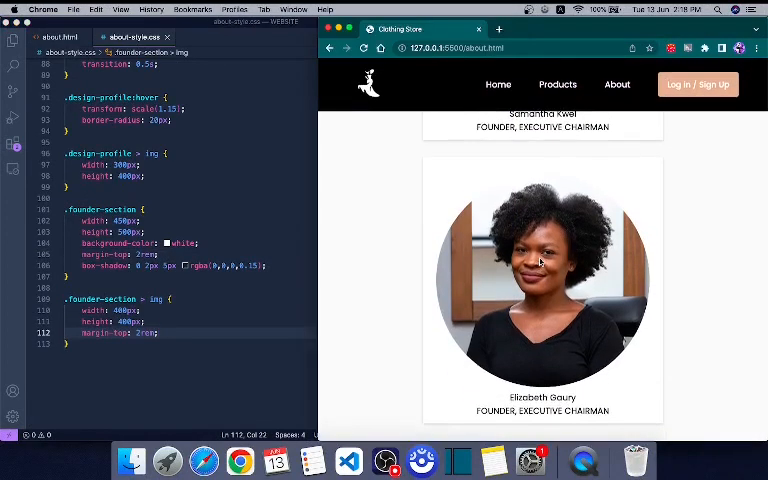
pyautogui.scroll(3, 528, 172)
pyautogui.scroll(4, 530, 176)
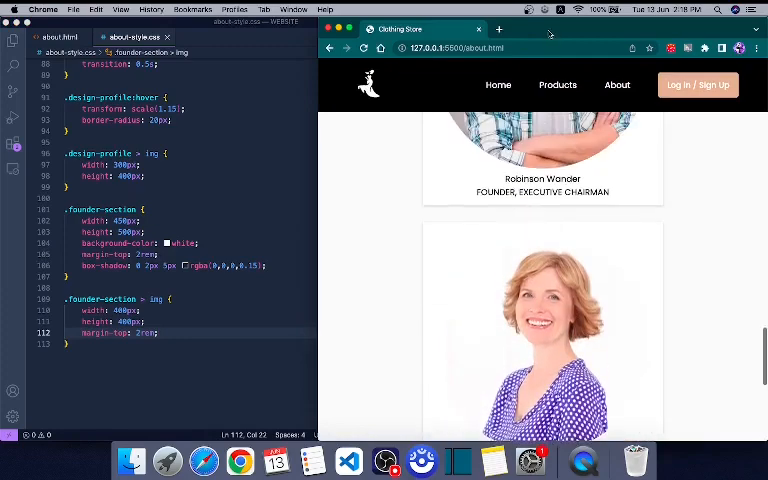
pyautogui.doubleClick(547, 32)
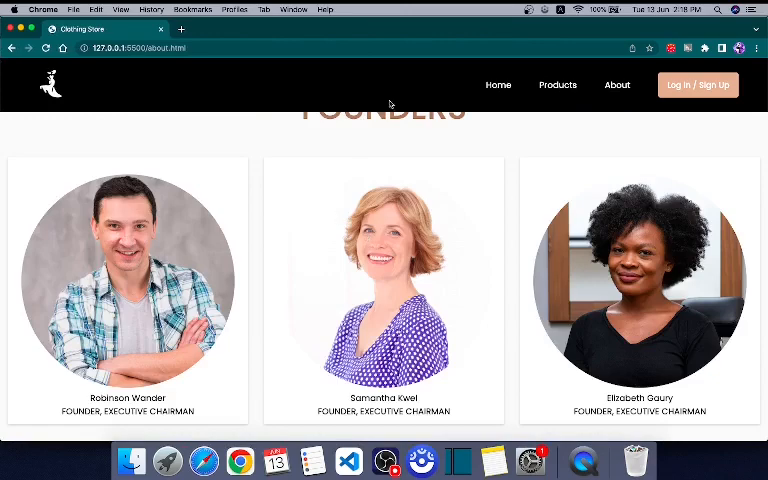
pyautogui.doubleClick(399, 29)
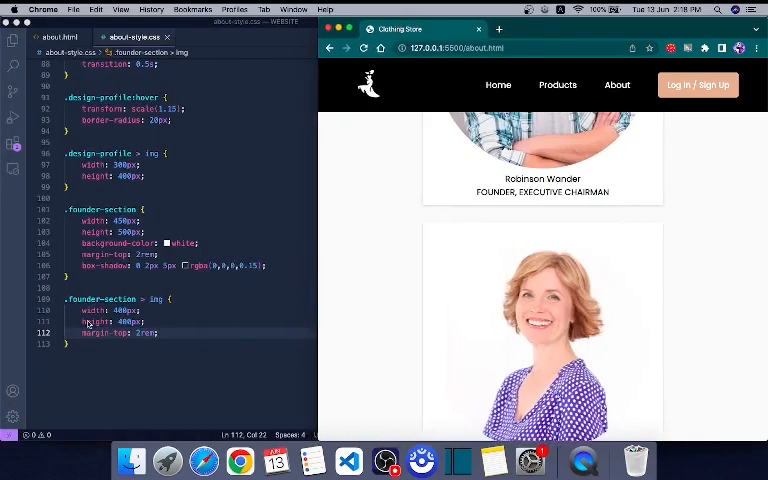
# Step: Reduce the founder photos' margin-top to 1rem, check the cards in Chrome and glance at about.html's class names
pyautogui.click(96, 321)
pyautogui.click(138, 333)
pyautogui.press('BackSpace')
pyautogui.write('1')
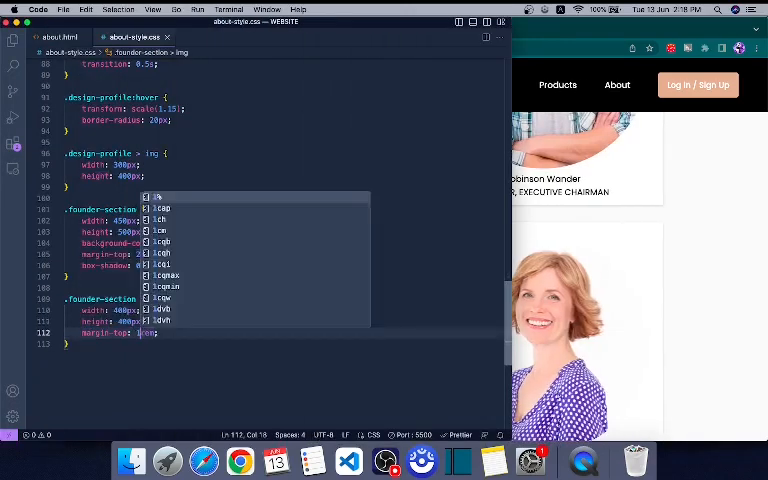
pyautogui.click(587, 283)
pyautogui.scroll(-2, 587, 250)
pyautogui.doubleClick(550, 28)
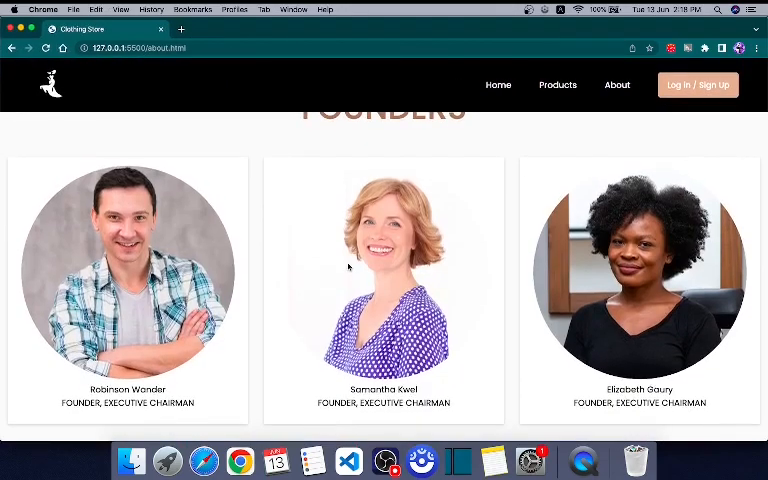
pyautogui.doubleClick(485, 29)
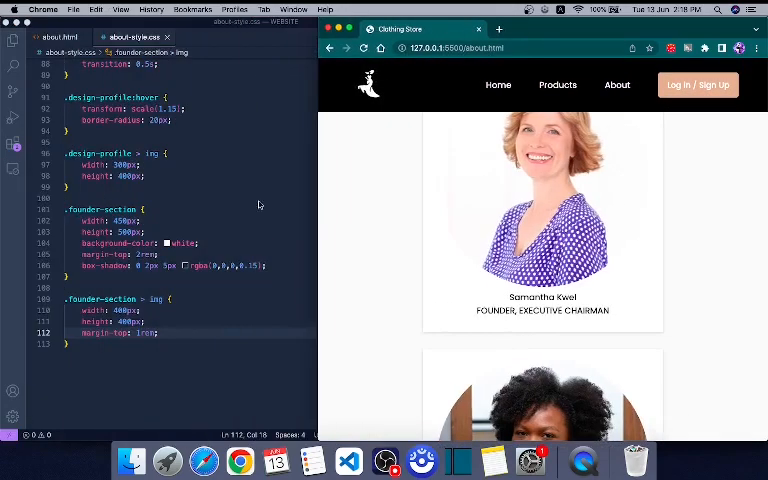
pyautogui.click(56, 40)
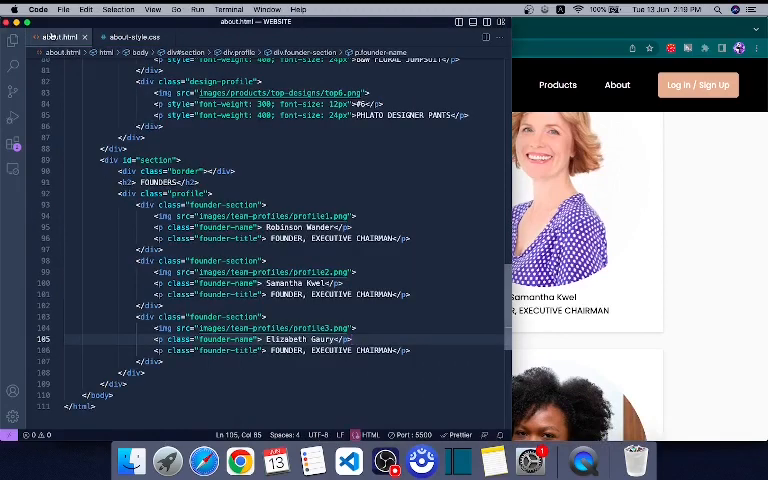
pyautogui.click(124, 37)
# Step: Add .founder-name with font-weight 300 and .founder-title with font-weight 400, each with a font size
pyautogui.click(122, 343)
pyautogui.press('Return')
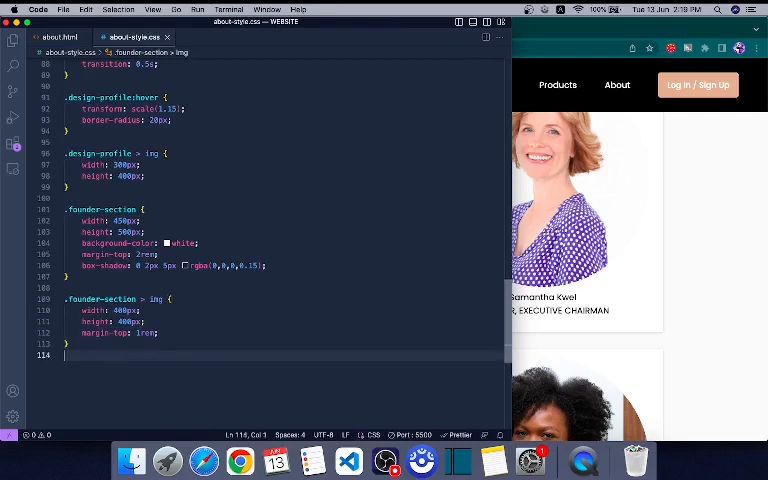
pyautogui.press('Return')
pyautogui.write('.founder-')
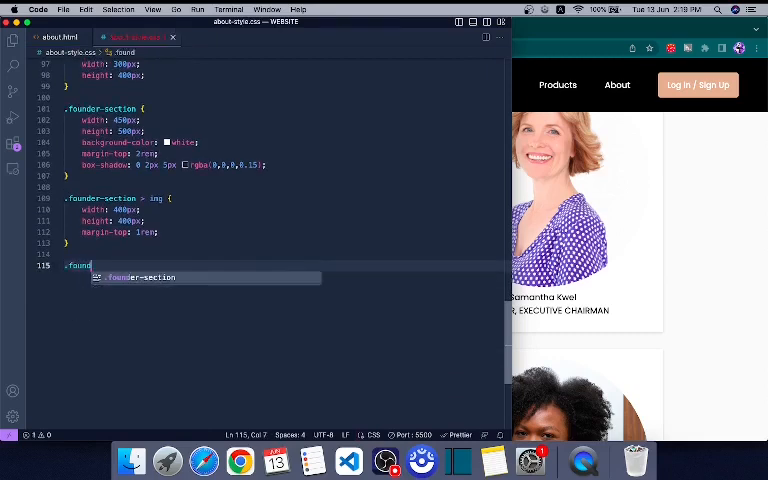
pyautogui.write('name {')
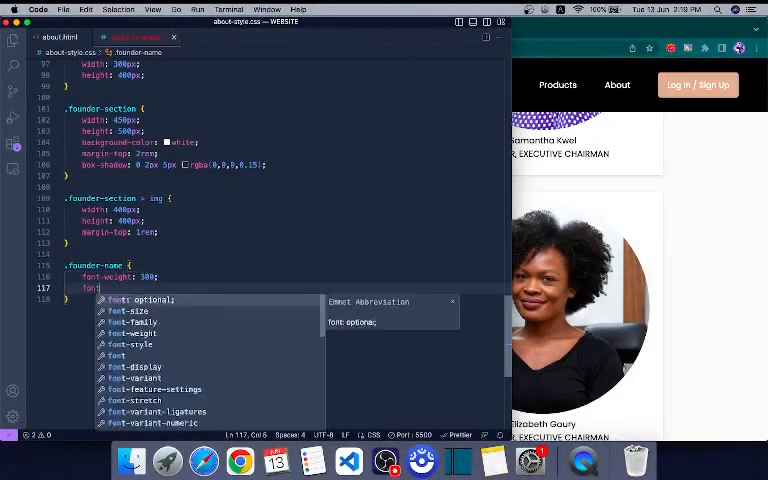
pyautogui.write('nt-size: 20px')
pyautogui.click(92, 307)
pyautogui.press('Return')
pyautogui.press('Return')
pyautogui.write('.founder-title {')
pyautogui.press('Return')
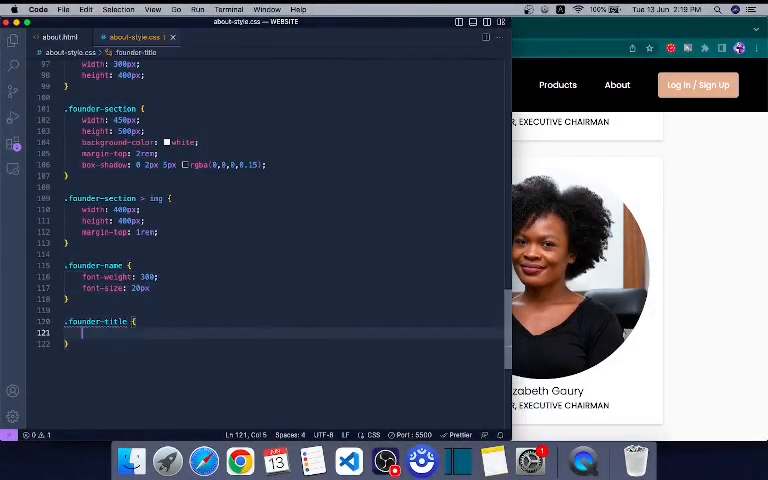
pyautogui.write('font-weight: 400;   font-size: 20')
# Step: Adjust the founder name font size to 17px and the title to 18px, checking each in the preview
pyautogui.click(600, 250)
pyautogui.doubleClick(137, 287)
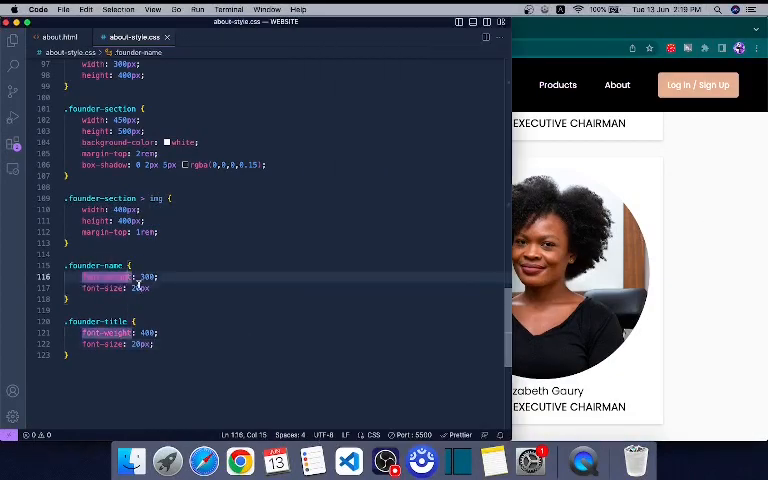
pyautogui.write('17')
pyautogui.doubleClick(137, 343)
pyautogui.write('17')
pyautogui.click(530, 298)
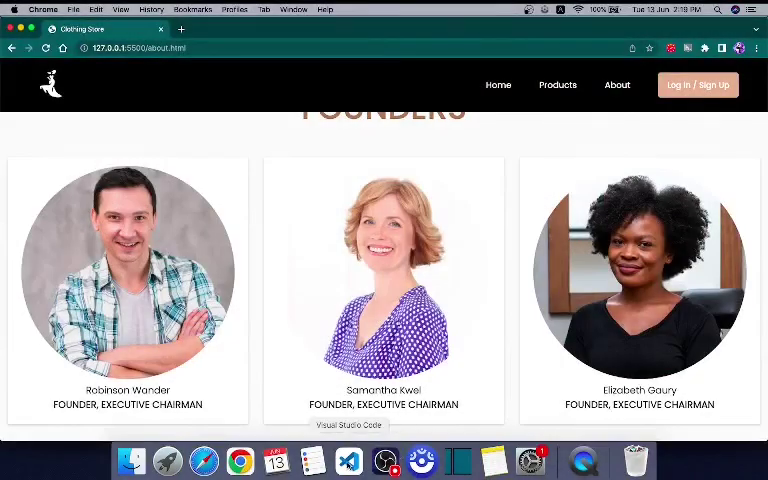
# Step: Add margin-bottom: 1rem to the .founder-section > img rule
pyautogui.click(348, 461)
pyautogui.click(150, 254)
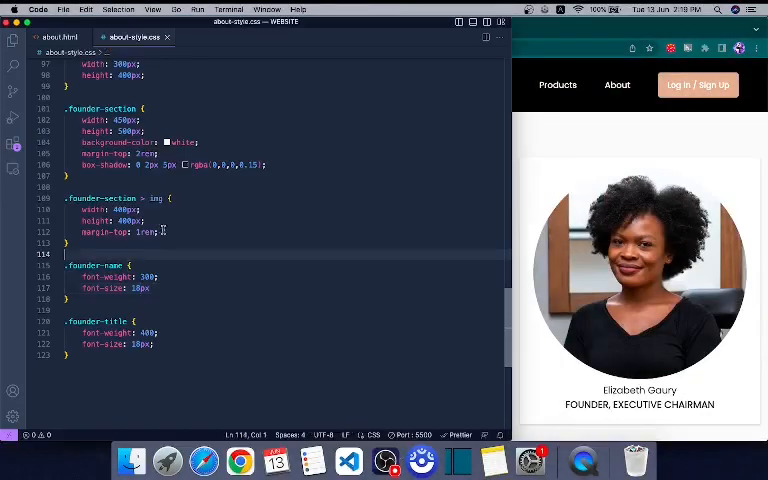
pyautogui.click(160, 232)
pyautogui.press('Return')
pyautogui.write('margin-bo')
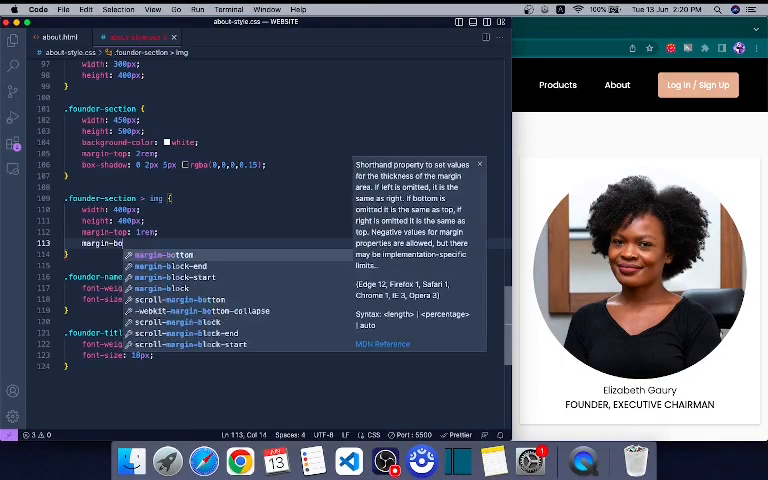
pyautogui.write('ttom')
pyautogui.press('Return')
pyautogui.write('1rem;')
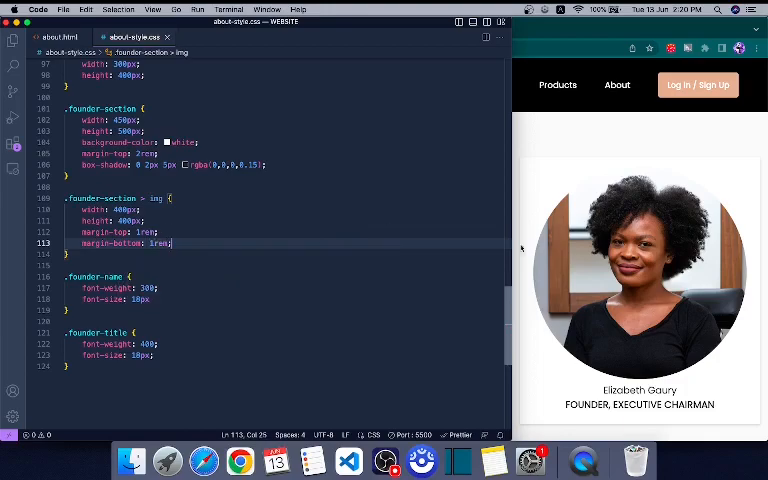
# Step: Raise the .founder-section height to 510px and review the founder cards in Chrome
pyautogui.click(521, 245)
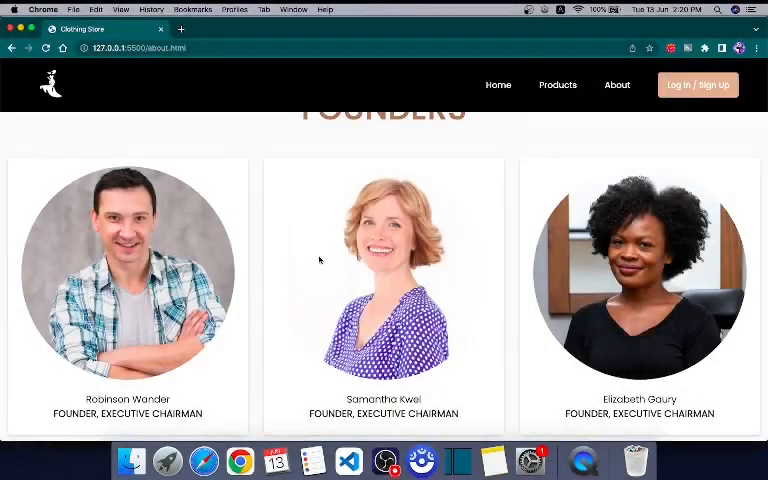
pyautogui.click(350, 470)
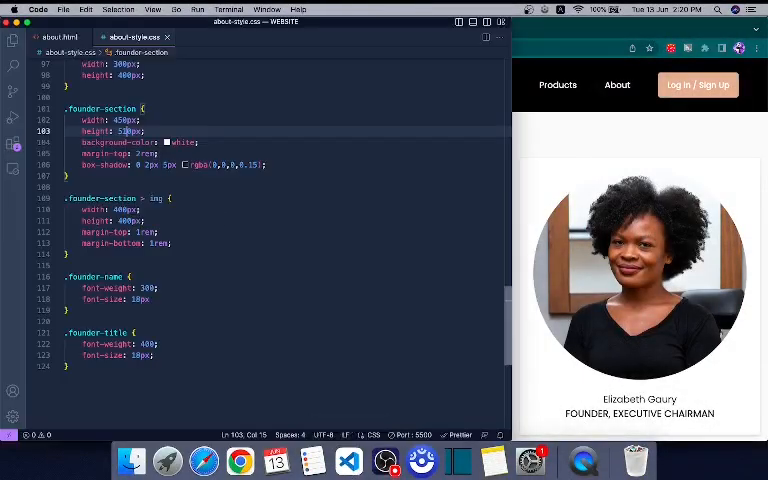
pyautogui.click(603, 272)
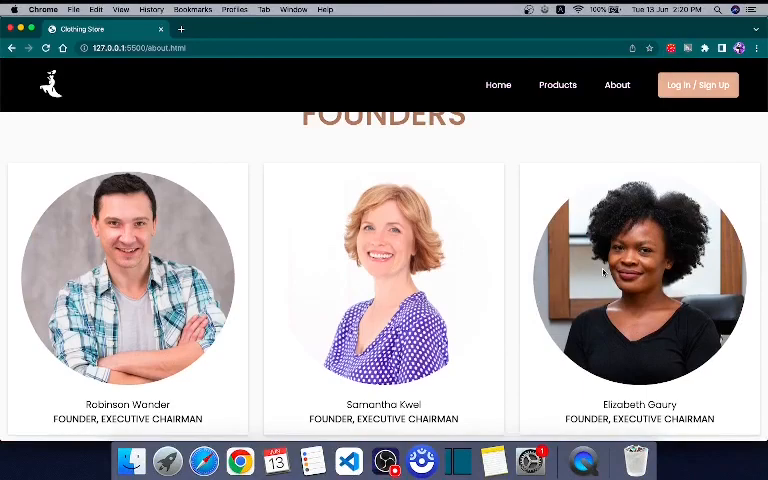
pyautogui.scroll(-10, 388, 236)
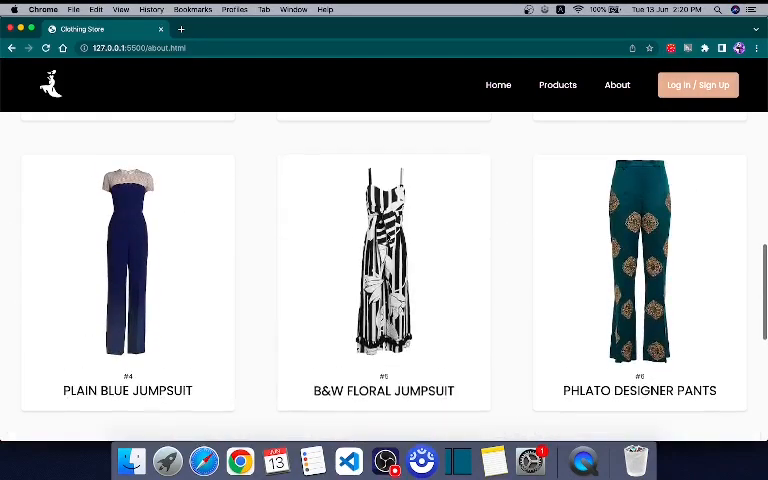
pyautogui.scroll(2, 388, 238)
pyautogui.scroll(10, 351, 177)
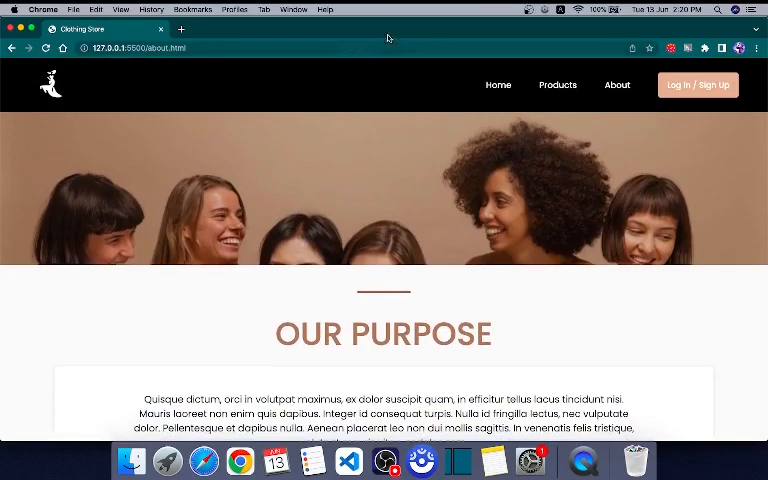
pyautogui.scroll(-3, 363, 268)
pyautogui.scroll(2, 300, 200)
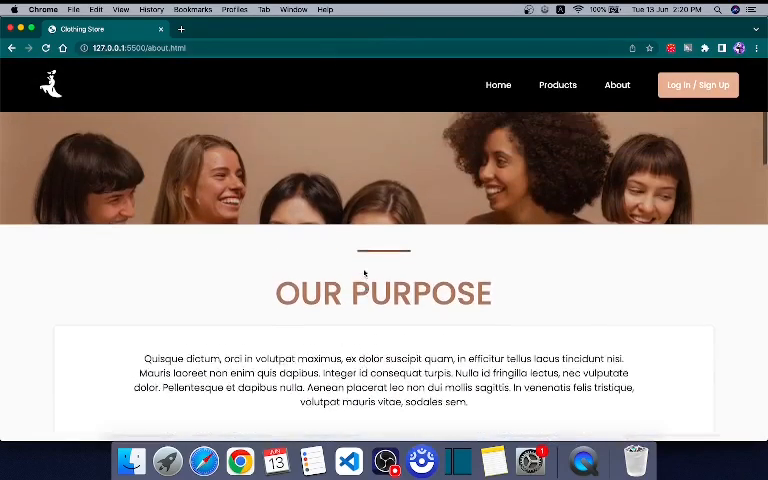
pyautogui.scroll(1, 260, 150)
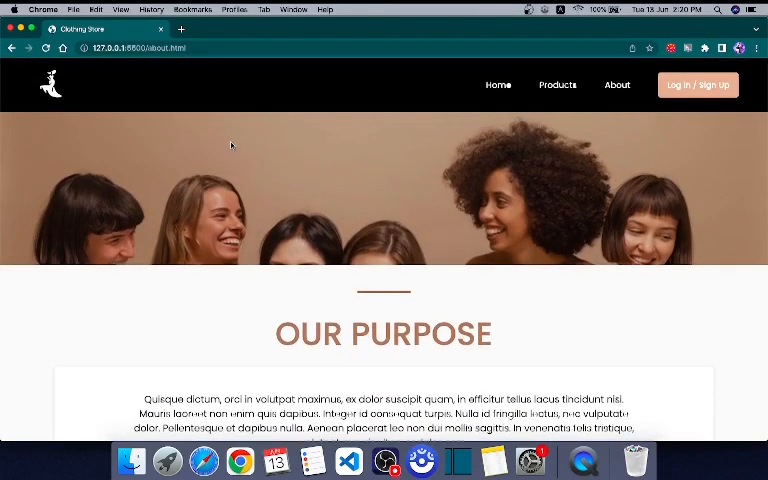
# Step: Add background-attachment: fixed to the #sect1 hero rule after background-repeat
pyautogui.press('super+Tab')
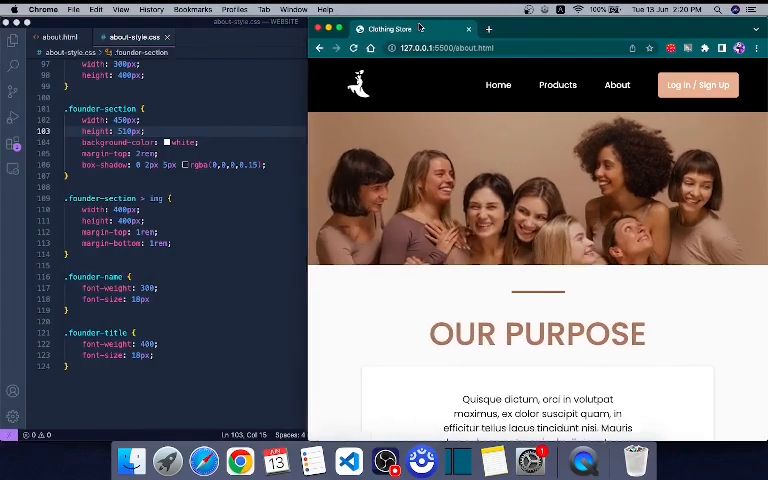
pyautogui.scroll(5, 186, 165)
pyautogui.scroll(8, 186, 165)
pyautogui.scroll(3, 186, 165)
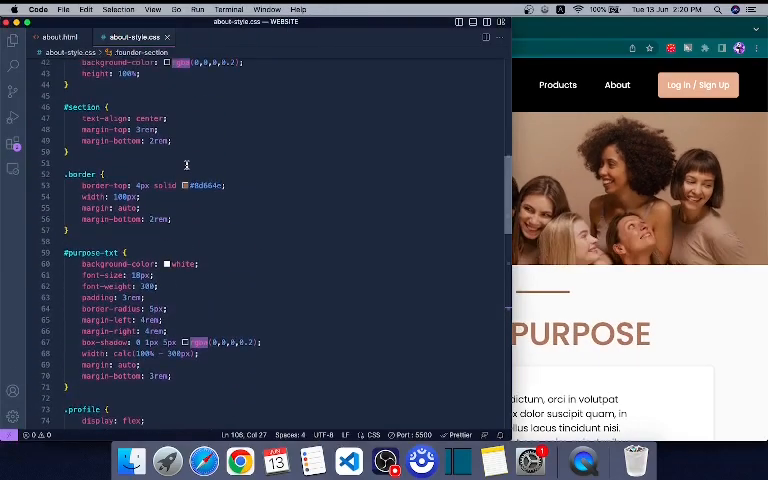
pyautogui.scroll(4, 186, 165)
pyautogui.scroll(-3, 186, 165)
pyautogui.scroll(-1, 186, 165)
pyautogui.scroll(1, 186, 165)
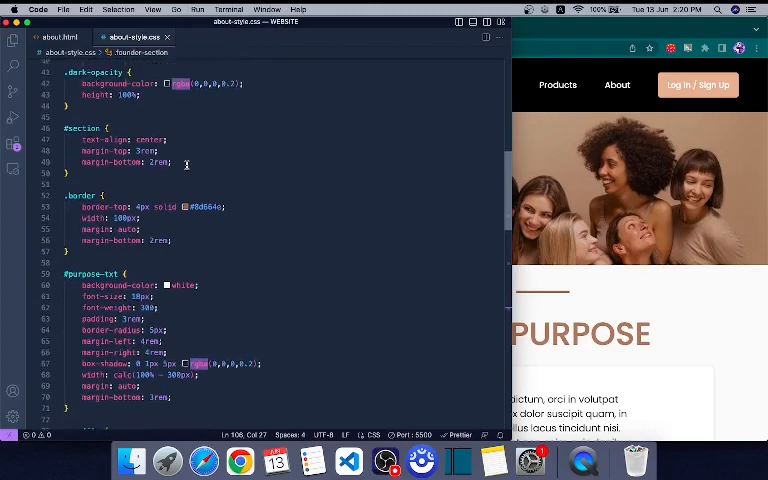
pyautogui.scroll(2, 186, 165)
pyautogui.scroll(2, 186, 165)
pyautogui.scroll(2, 186, 166)
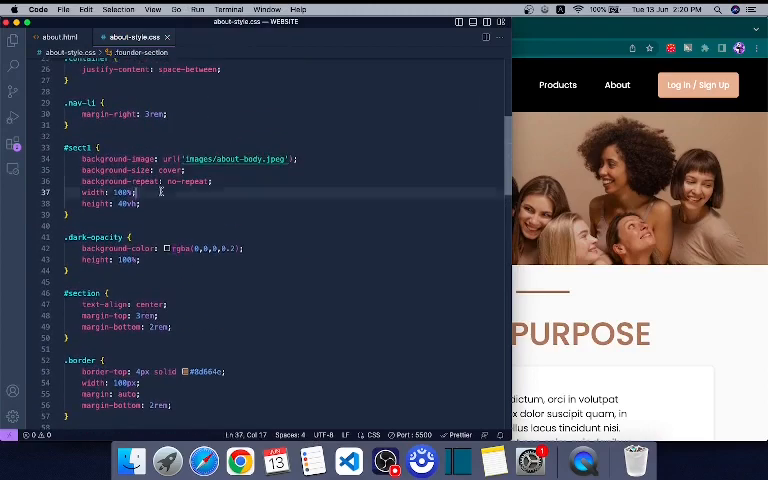
pyautogui.click(152, 205)
pyautogui.click(232, 181)
pyautogui.press('Return')
pyautogui.write('bac')
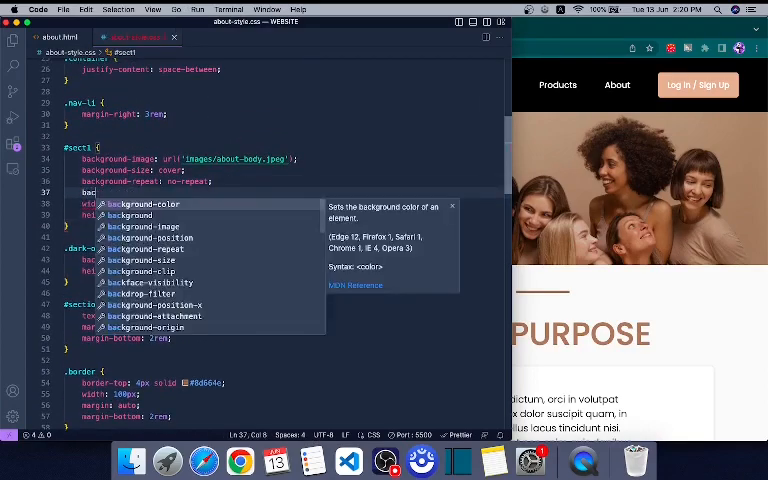
pyautogui.write('kground-attach')
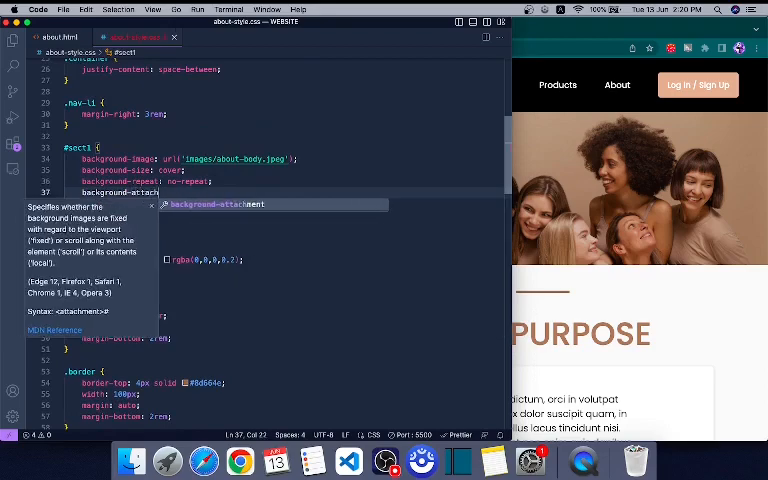
pyautogui.write('ment: fixe')
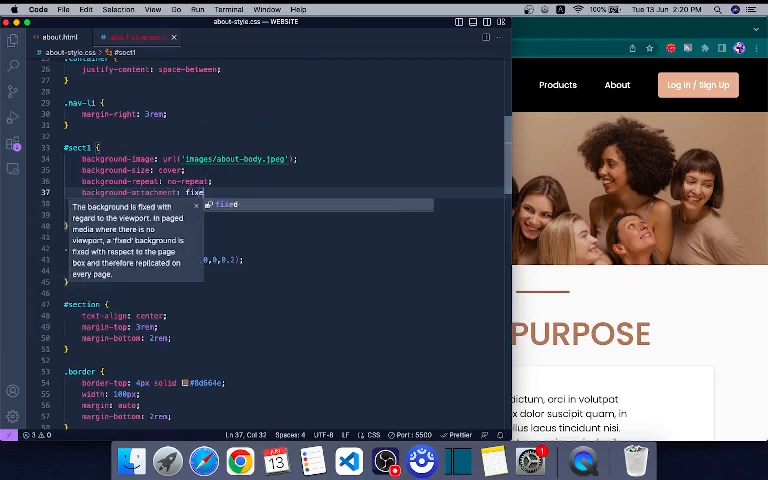
pyautogui.write('d;')
# Step: Reload Chrome and maximize it to see the fixed hero banner full-width
pyautogui.click(689, 326)
pyautogui.press('super+r')
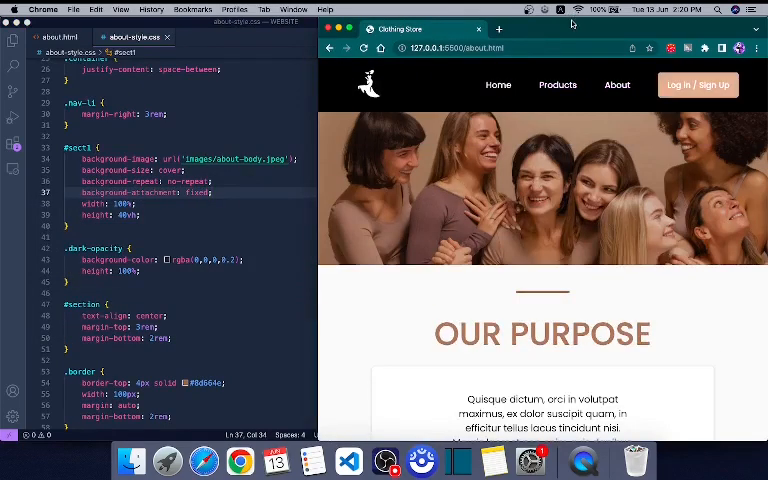
pyautogui.doubleClick(573, 25)
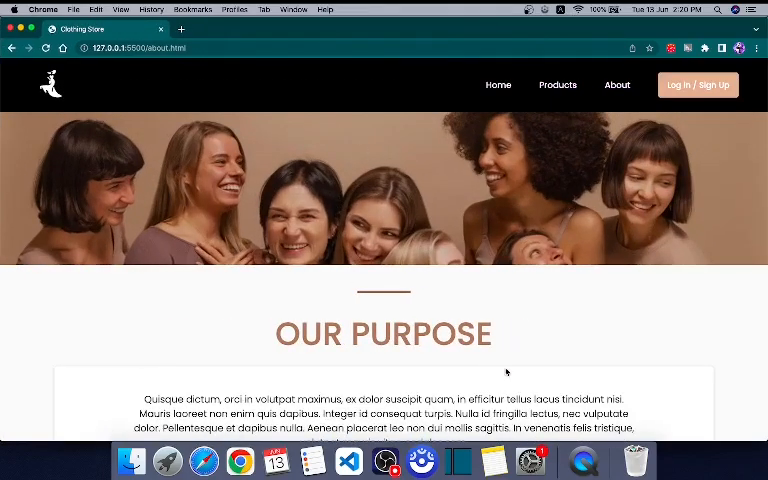
pyautogui.scroll(-1, 506, 372)
pyautogui.scroll(-1, 506, 370)
pyautogui.scroll(-1, 506, 370)
pyautogui.scroll(3, 480, 300)
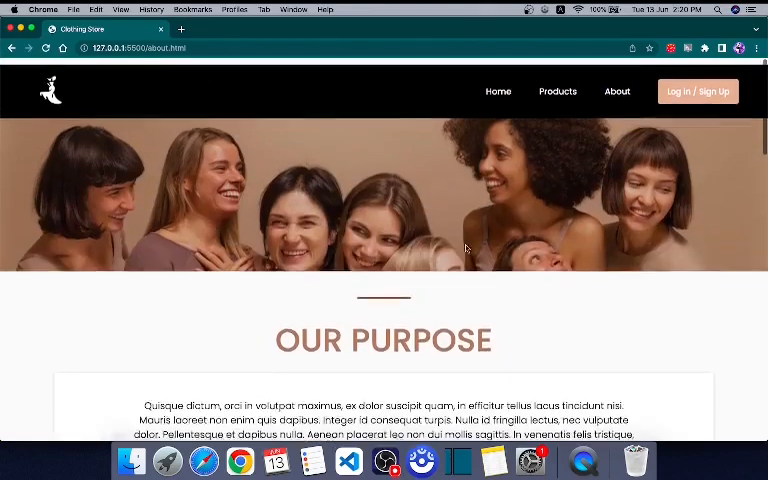
pyautogui.scroll(-1, 490, 331)
pyautogui.scroll(-2, 490, 329)
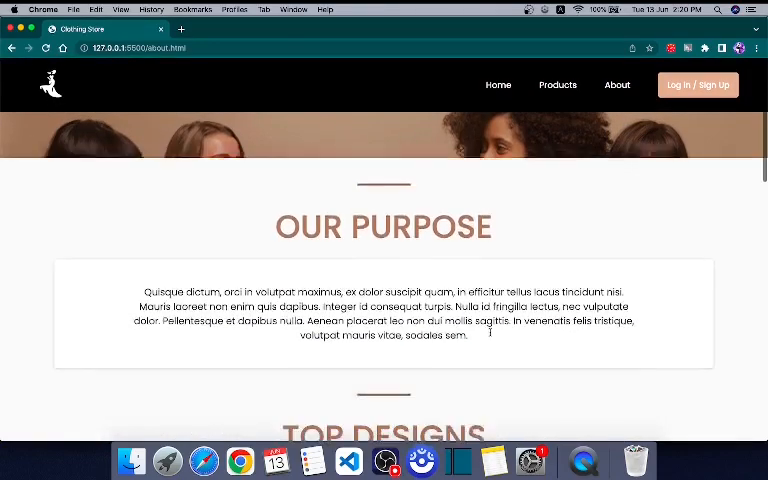
pyautogui.scroll(-1, 490, 334)
pyautogui.scroll(-2, 490, 336)
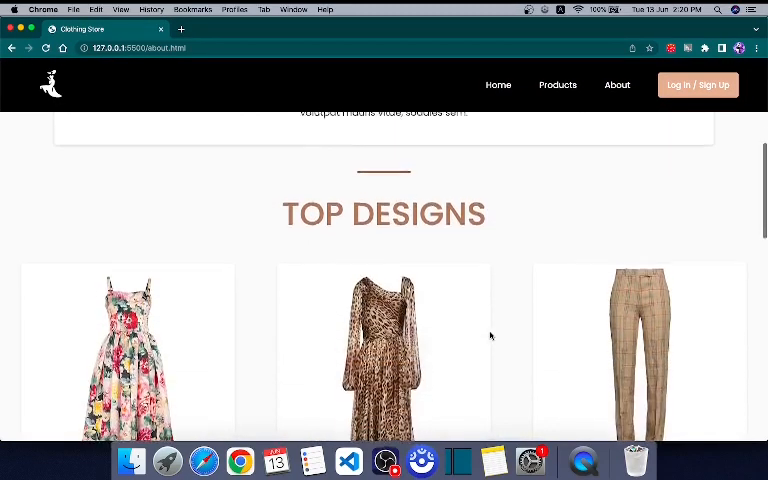
pyautogui.scroll(5, 490, 336)
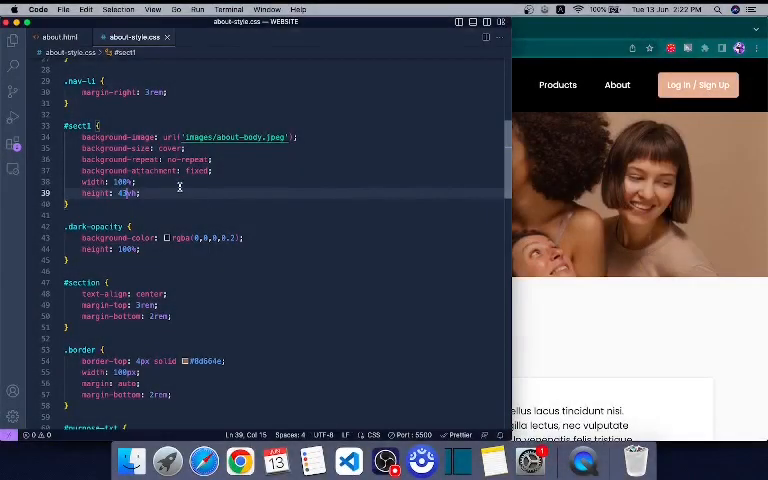
# Step: Add border-bottom-left-radius: 50% to the #sect1 hero rule
pyautogui.click(180, 186)
pyautogui.click(167, 192)
pyautogui.press('Return')
pyautogui.click(584, 265)
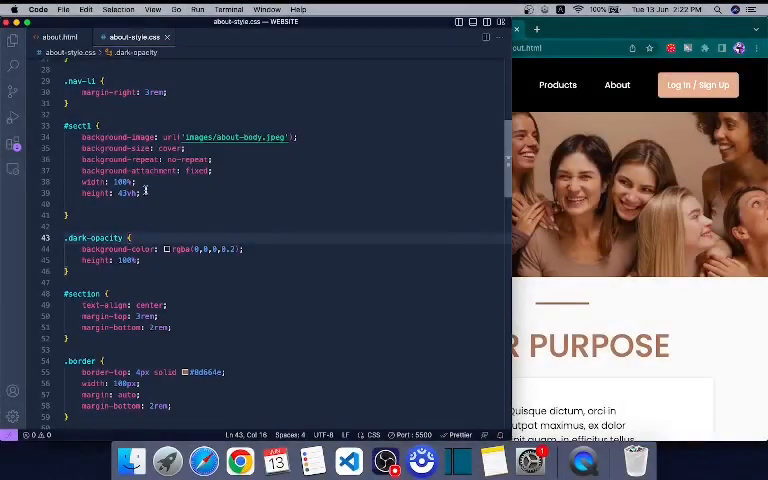
pyautogui.click(146, 192)
pyautogui.press('Return')
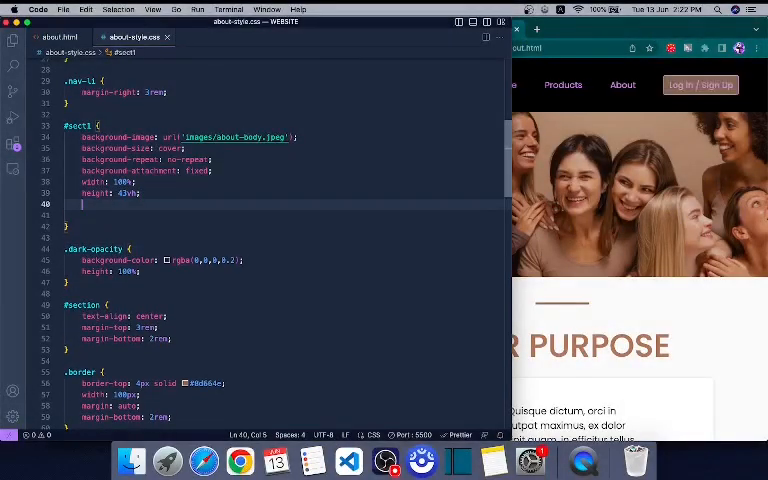
pyautogui.write('bord')
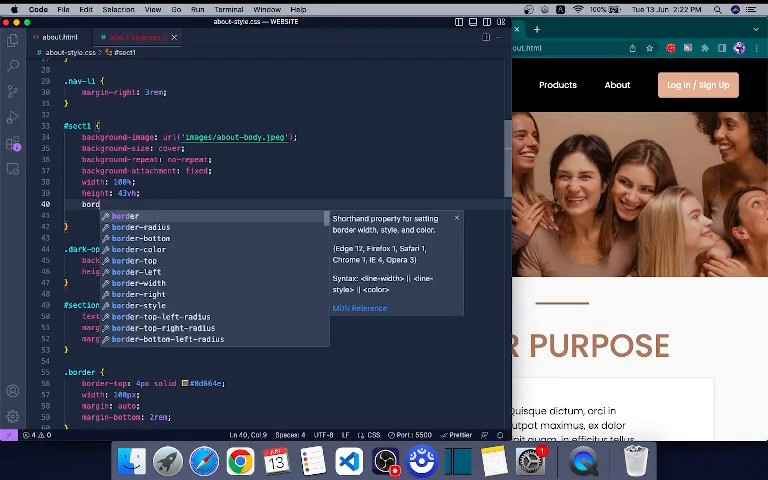
pyautogui.write('er:')
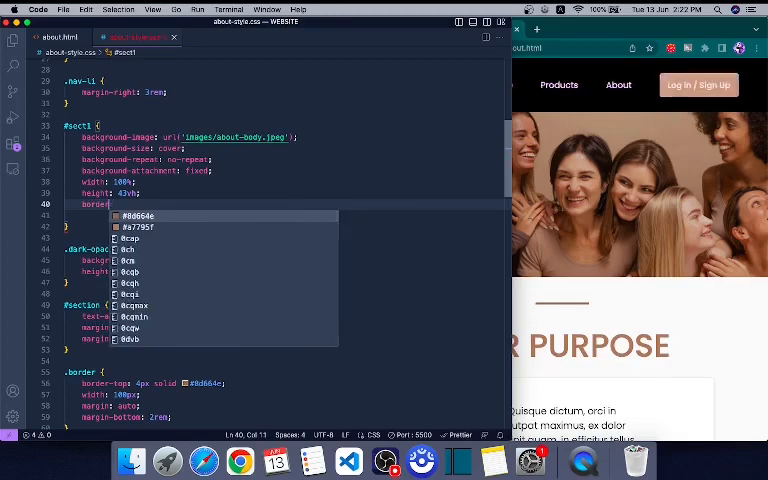
pyautogui.press('BackSpace')
pyautogui.write('-le')
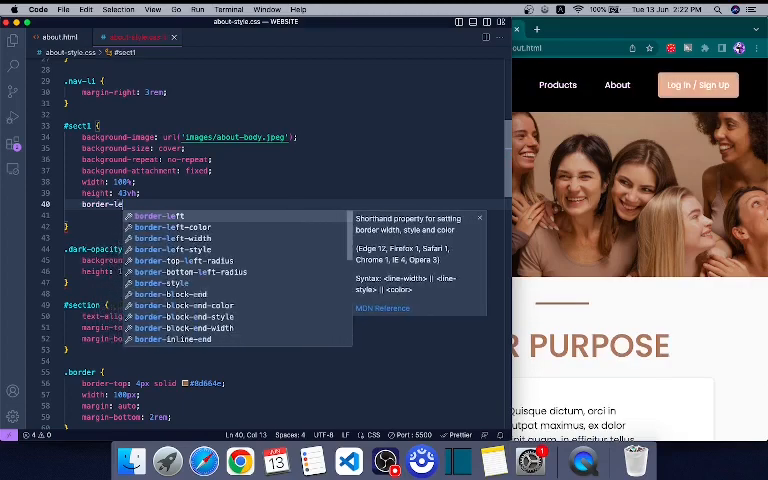
pyautogui.write('ft-')
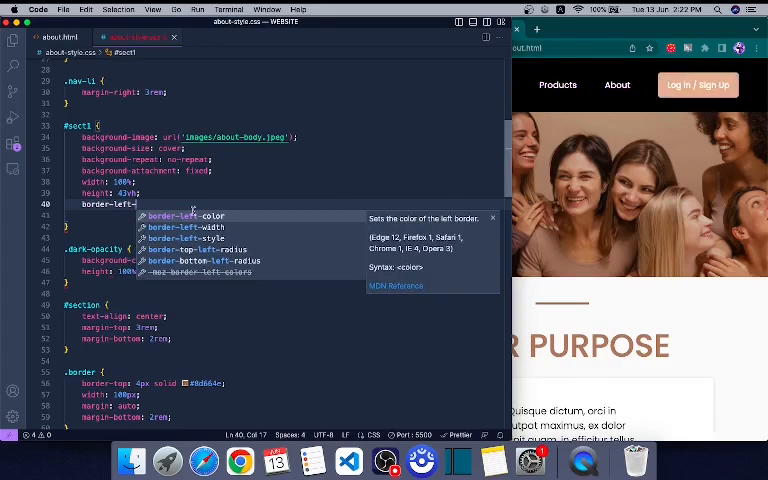
pyautogui.click(222, 260)
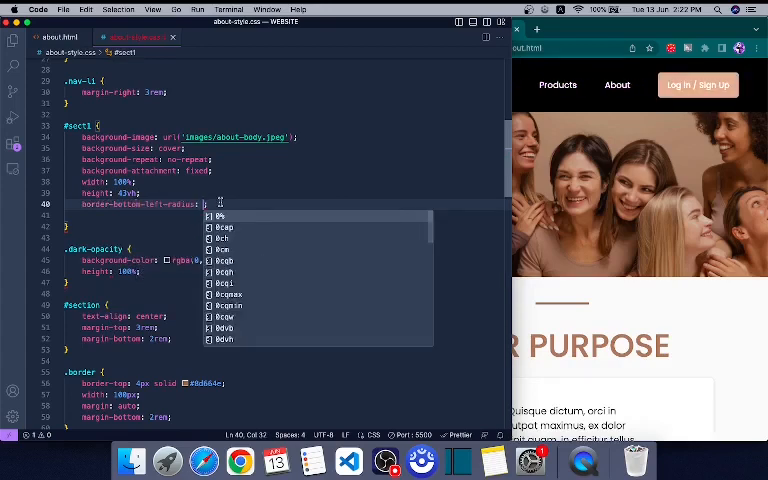
pyautogui.write('50%')
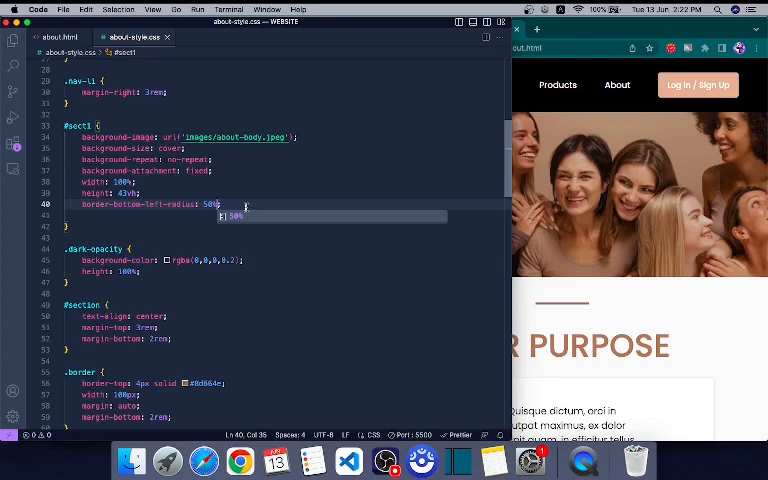
# Step: Duplicate the line as border-bottom-right-radius: 50% and check the curved hero in the preview
pyautogui.moveTo(245, 206); pyautogui.dragTo(95, 205)
pyautogui.click(108, 216)
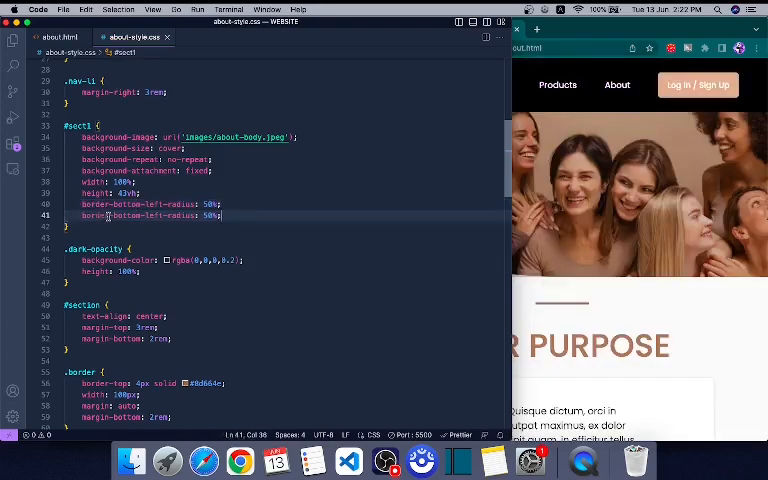
pyautogui.click(164, 215)
pyautogui.press('BackSpace')
pyautogui.press('BackSpace')
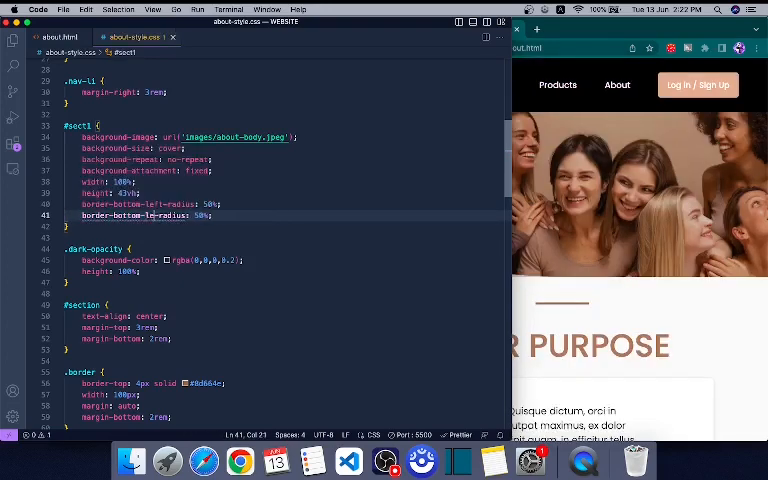
pyautogui.write('right')
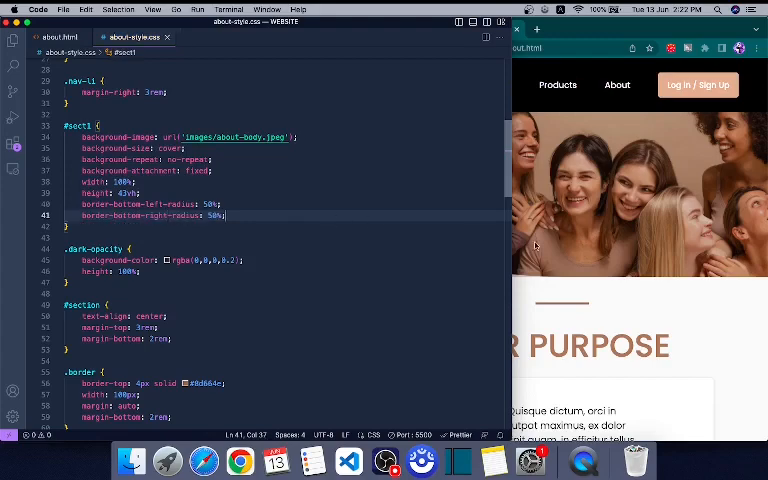
pyautogui.click(535, 246)
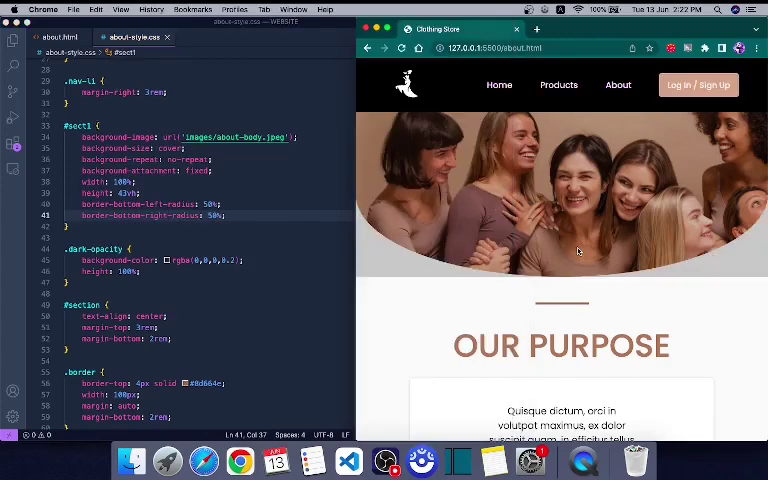
# Step: Check the preview, then change the #sect1 height to 45vh
pyautogui.doubleClick(618, 24)
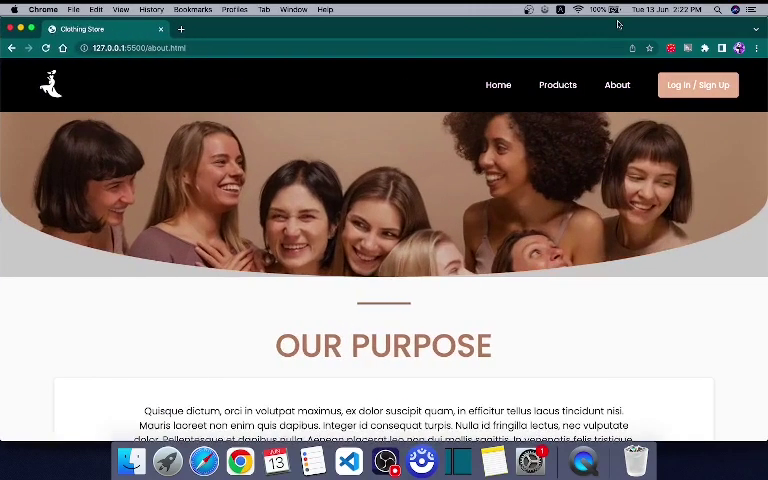
pyautogui.doubleClick(478, 31)
pyautogui.click(199, 229)
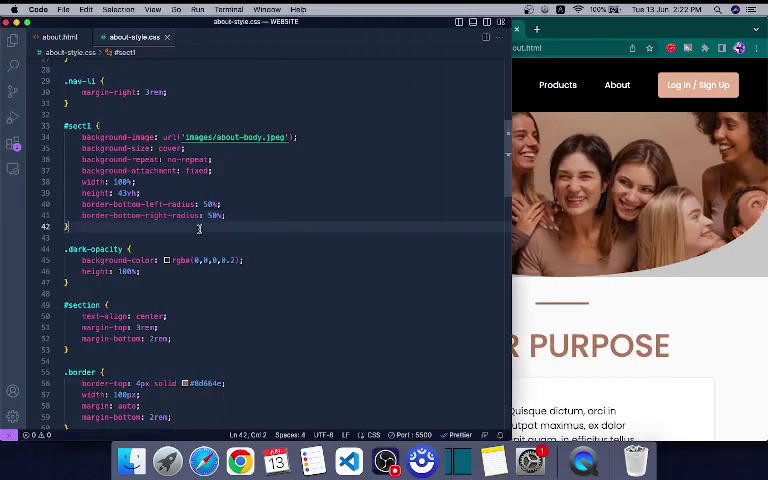
pyautogui.click(125, 193)
pyautogui.click(221, 204)
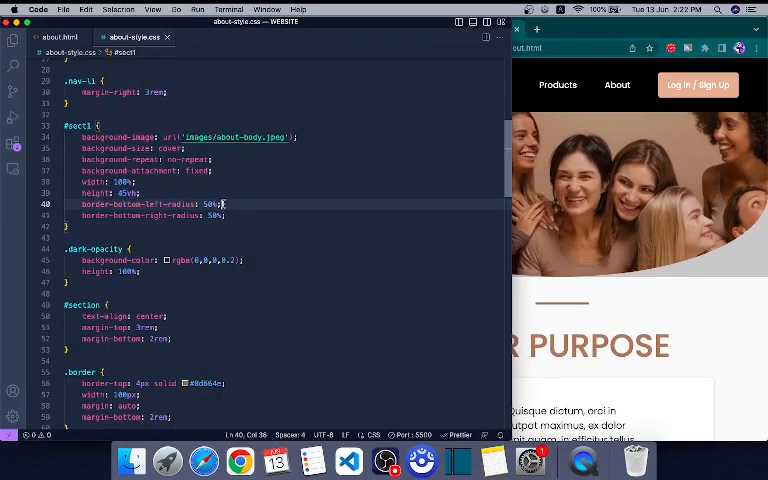
pyautogui.click(237, 215)
pyautogui.scroll(-3, 137, 279)
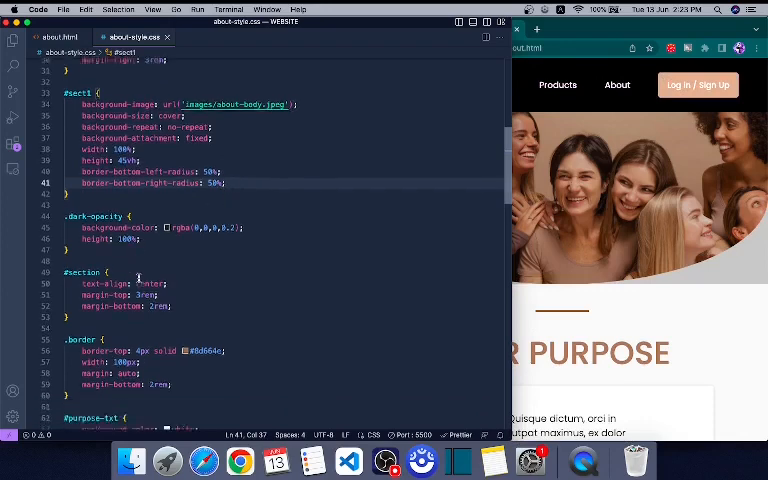
pyautogui.scroll(-5, 137, 279)
pyautogui.scroll(2, 171, 182)
pyautogui.scroll(5, 172, 182)
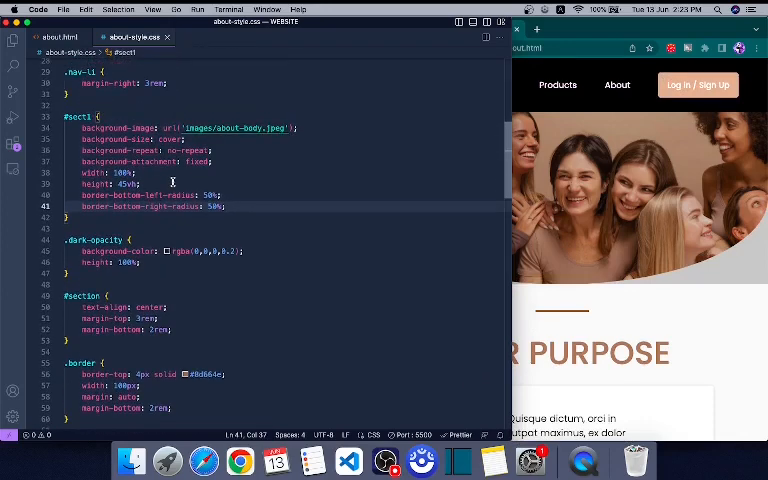
# Step: Copy both 50% bottom-radius declarations into the .dark-opacity overlay rule and preview
pyautogui.moveTo(233, 206); pyautogui.dragTo(70, 196)
pyautogui.press('super+c')
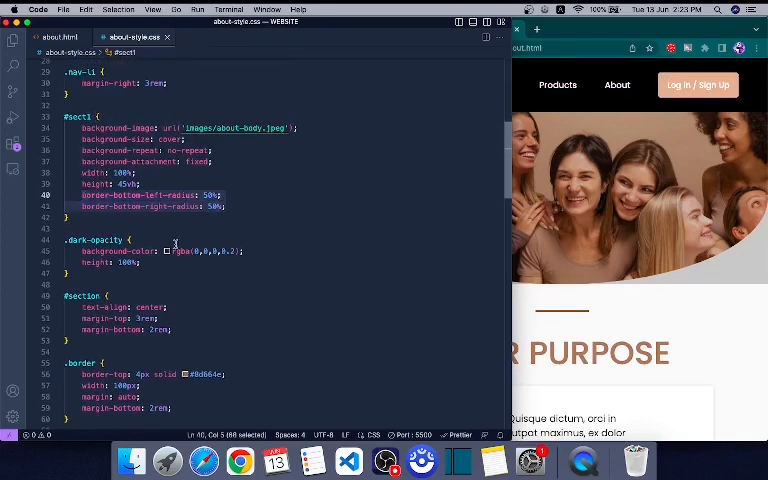
pyautogui.click(220, 265)
pyautogui.press('Return')
pyautogui.press('super+v')
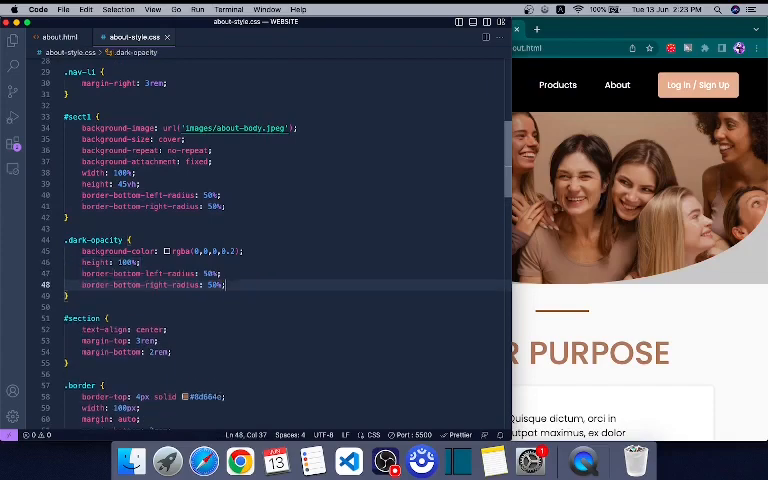
pyautogui.click(545, 289)
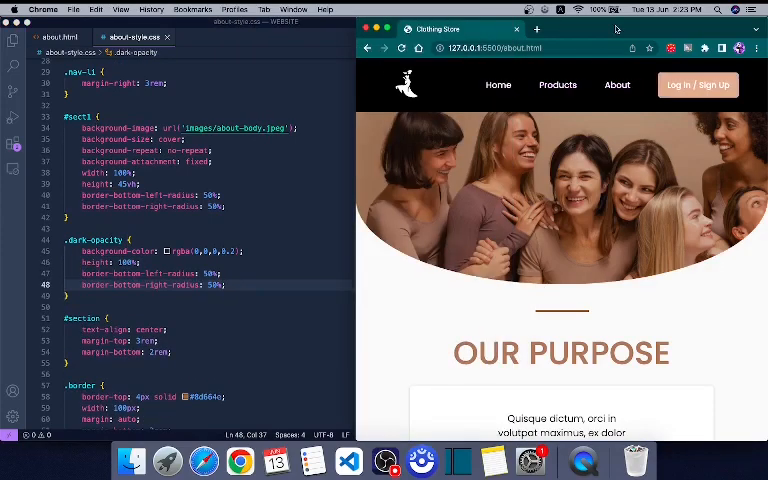
# Step: Maximise Chrome to view the finished About page with its curved hero full width
pyautogui.doubleClick(617, 29)
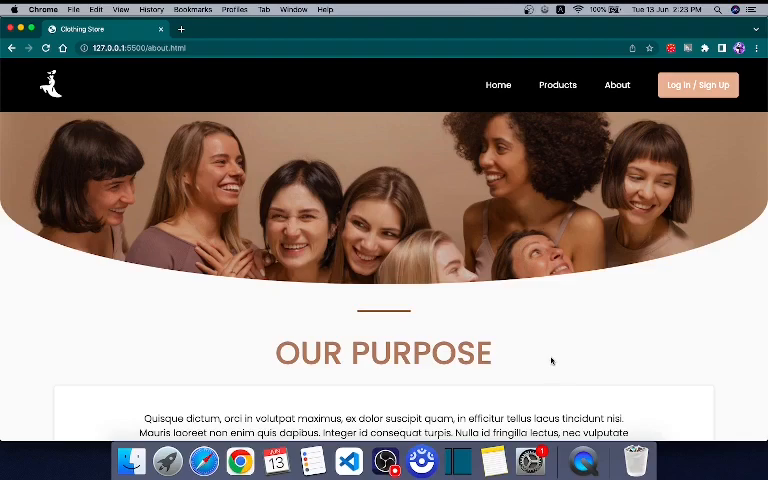
pyautogui.scroll(-2, 551, 361)
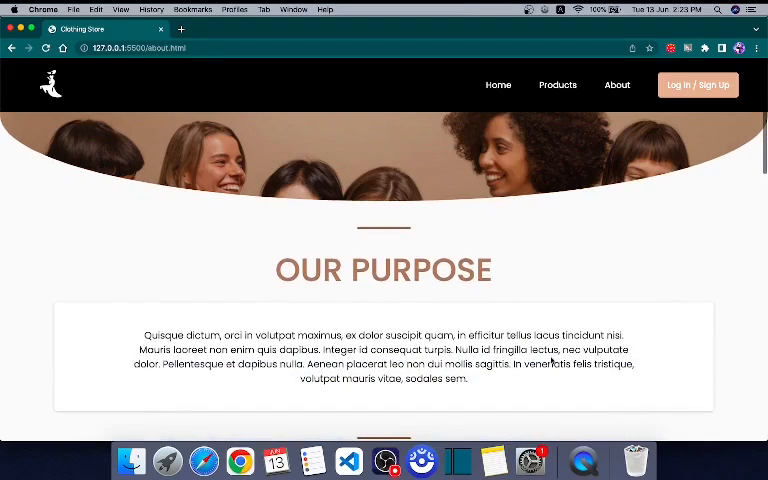
pyautogui.scroll(2, 551, 361)
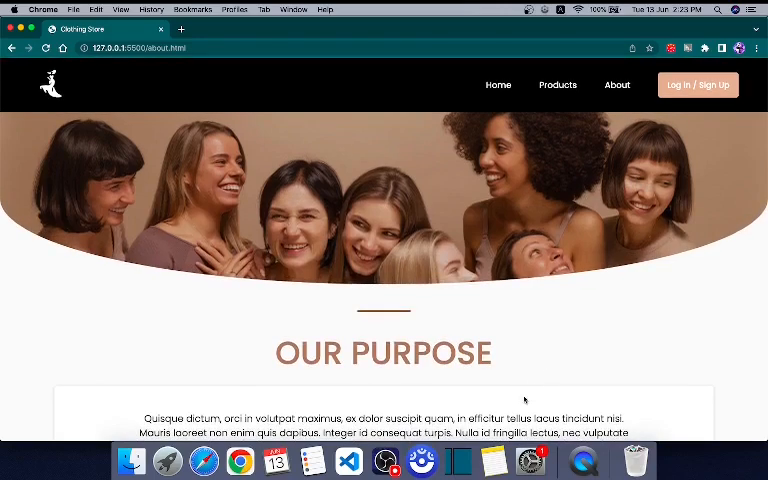
pyautogui.scroll(-4, 525, 399)
pyautogui.scroll(-3, 525, 399)
pyautogui.scroll(-8, 524, 400)
pyautogui.scroll(-3, 524, 400)
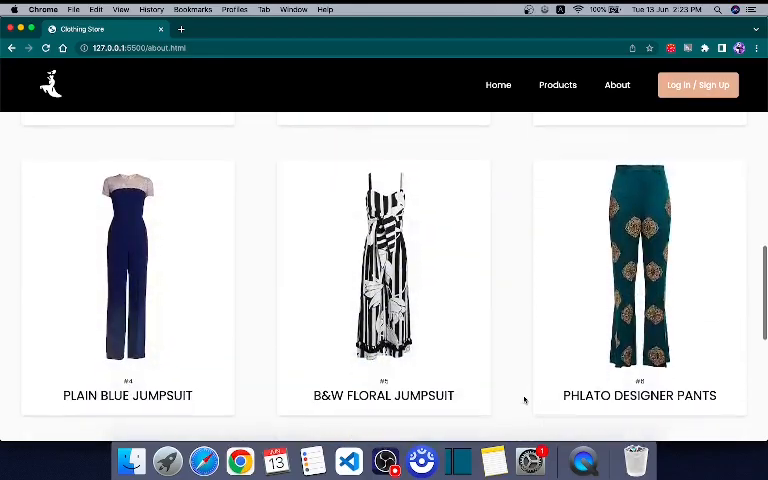
pyautogui.scroll(-6, 524, 400)
pyautogui.scroll(-4, 524, 400)
pyautogui.scroll(6, 524, 400)
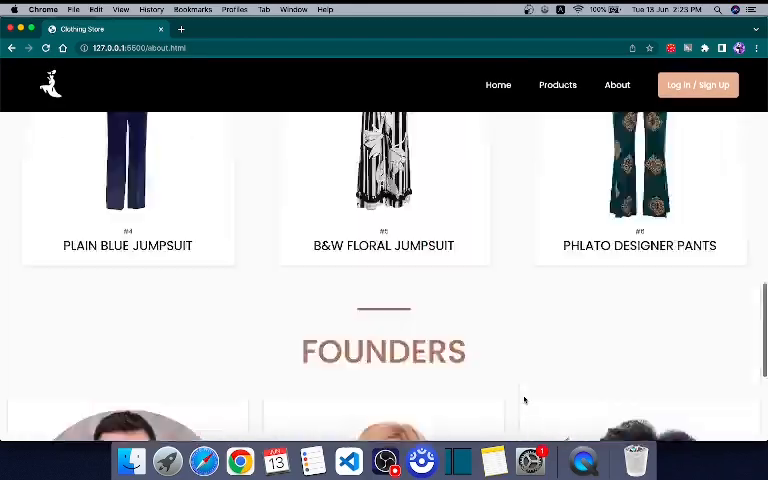
pyautogui.scroll(10, 524, 400)
pyautogui.scroll(4, 524, 400)
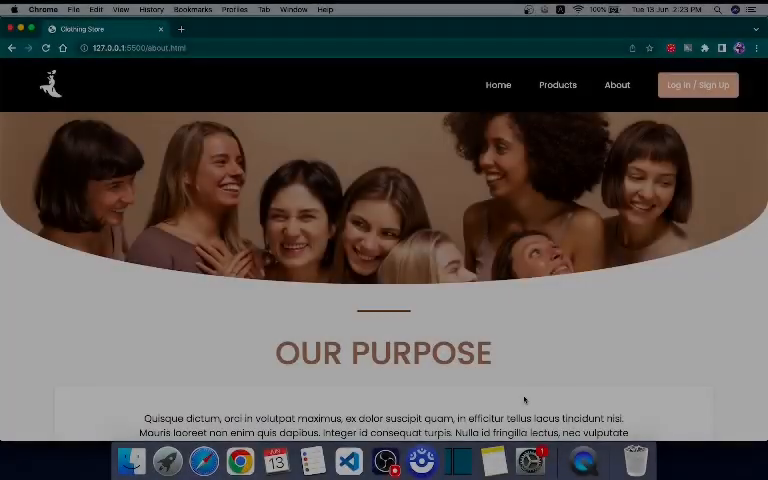